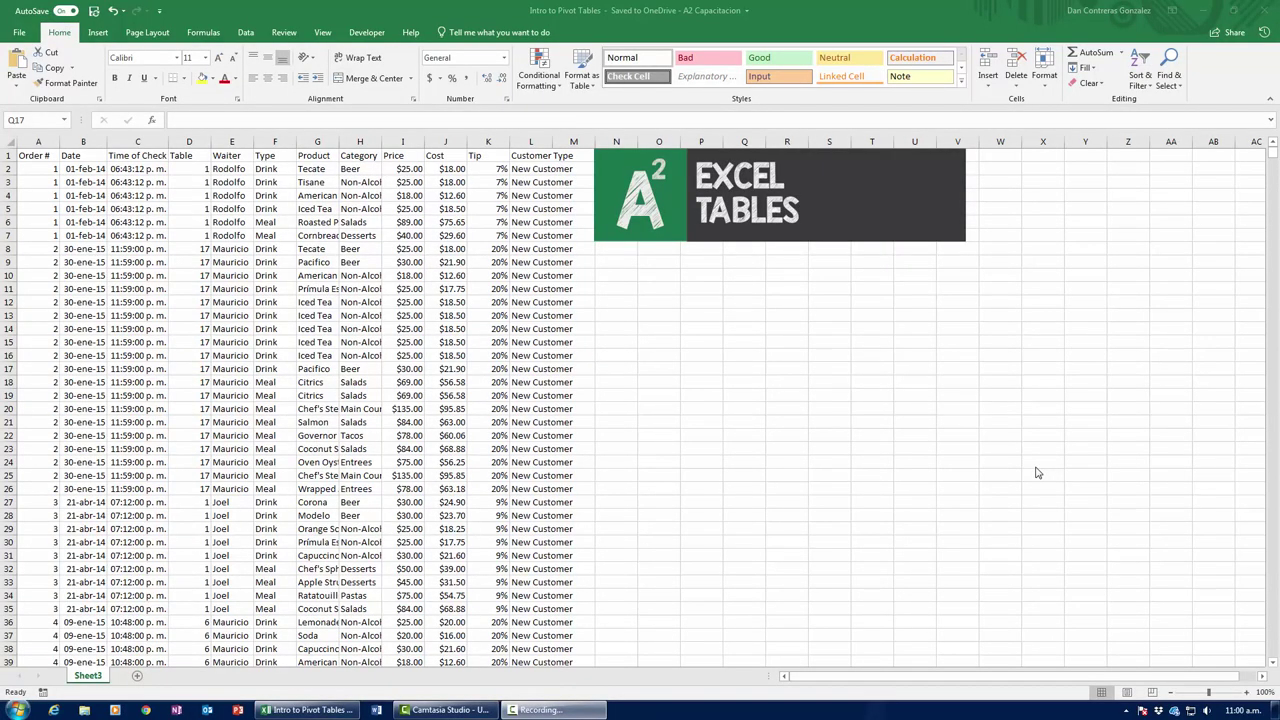
# Move the Excel Tables banner picture away from the data so its edge starts in column O.
pyautogui.click(450, 344)
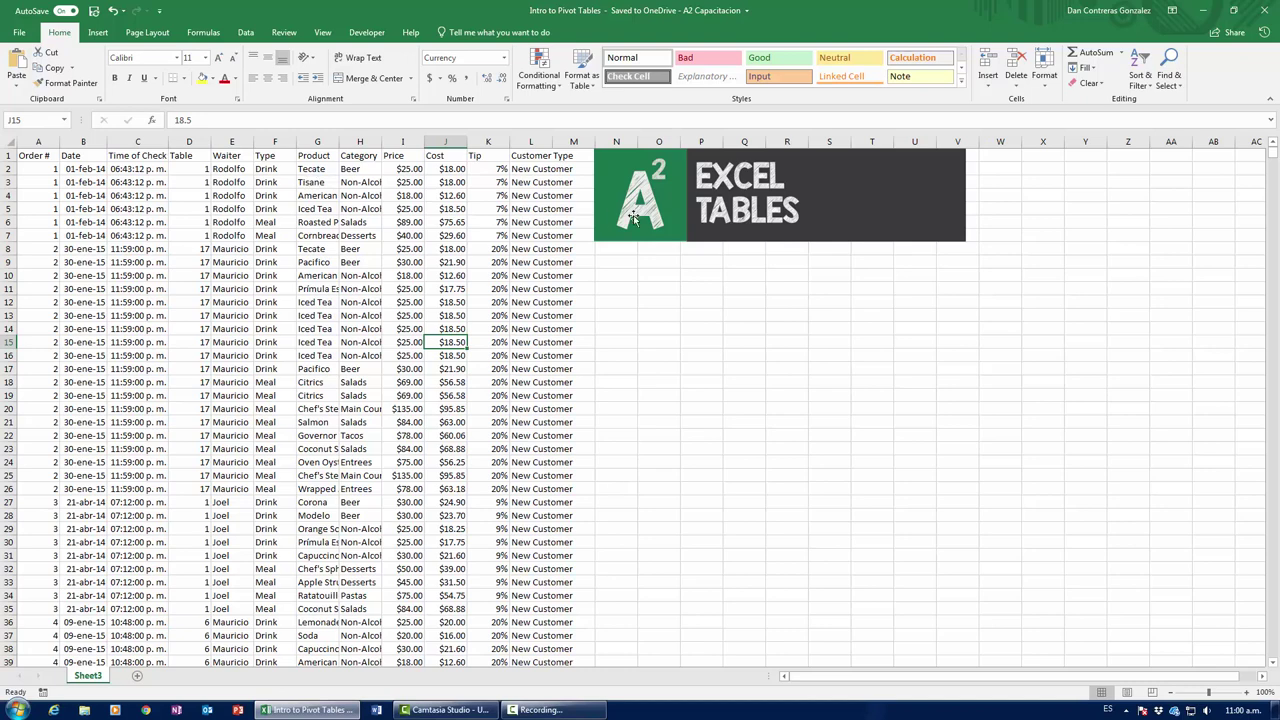
pyautogui.moveTo(636, 198); pyautogui.dragTo(690, 197)
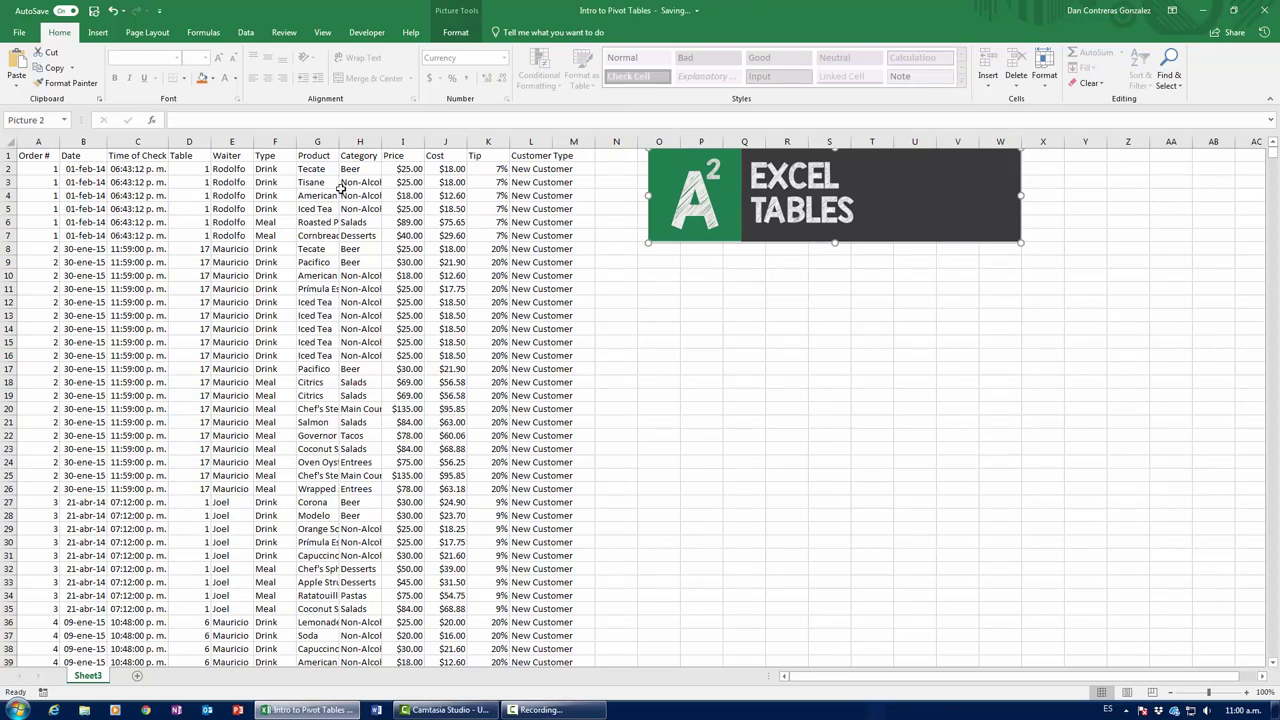
# Convert the order data in A1:L30133 into a table with headers and check down to its last row.
pyautogui.click(274, 184)
pyautogui.click(101, 35)
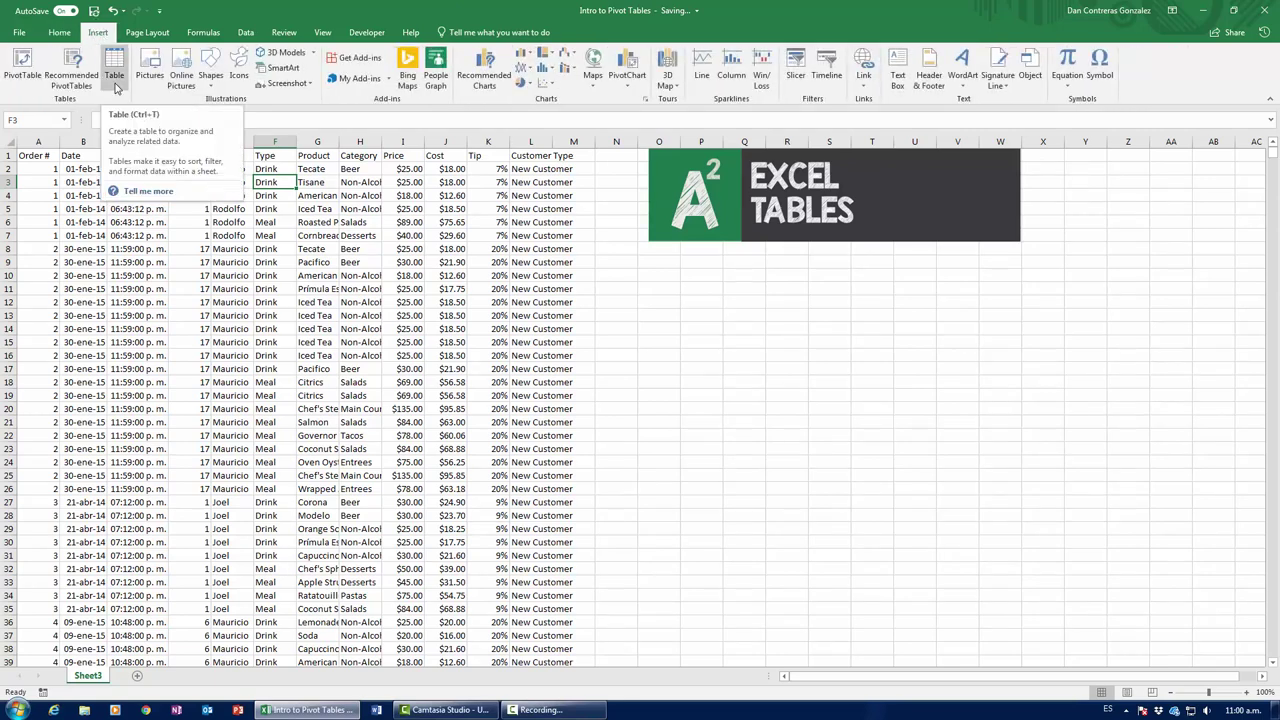
pyautogui.click(119, 88)
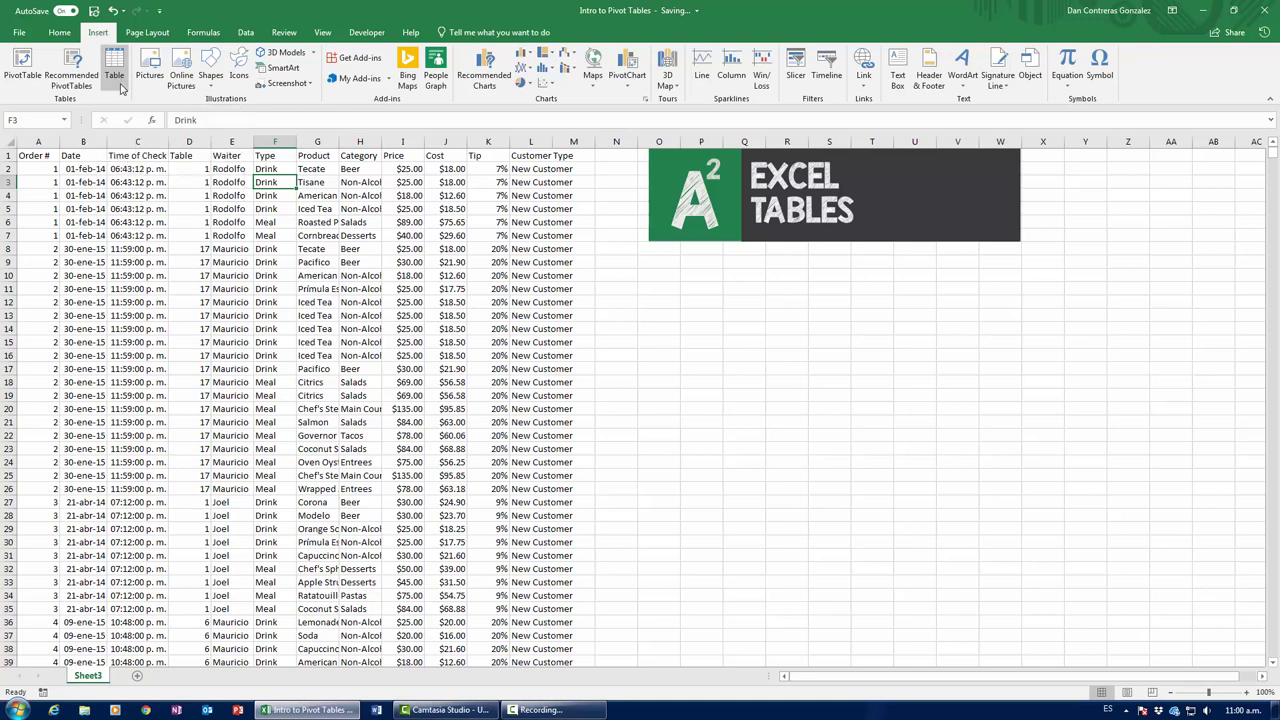
pyautogui.click(316, 236)
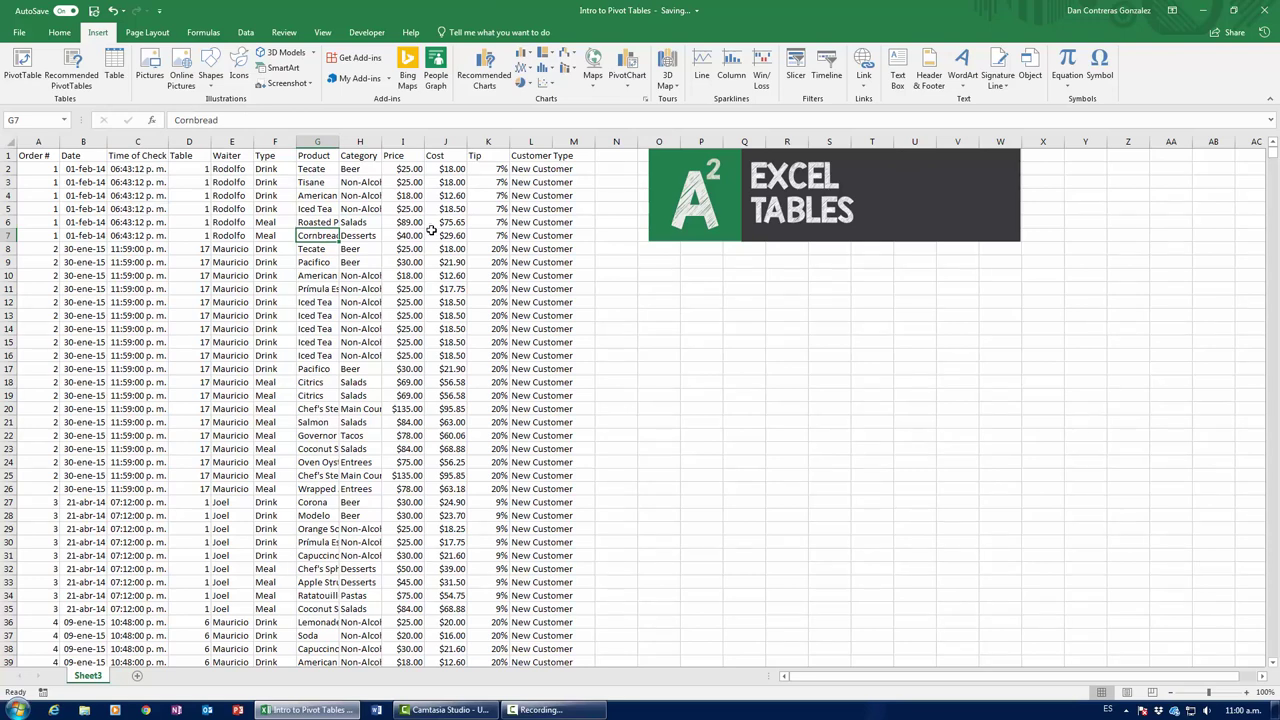
pyautogui.click(246, 220)
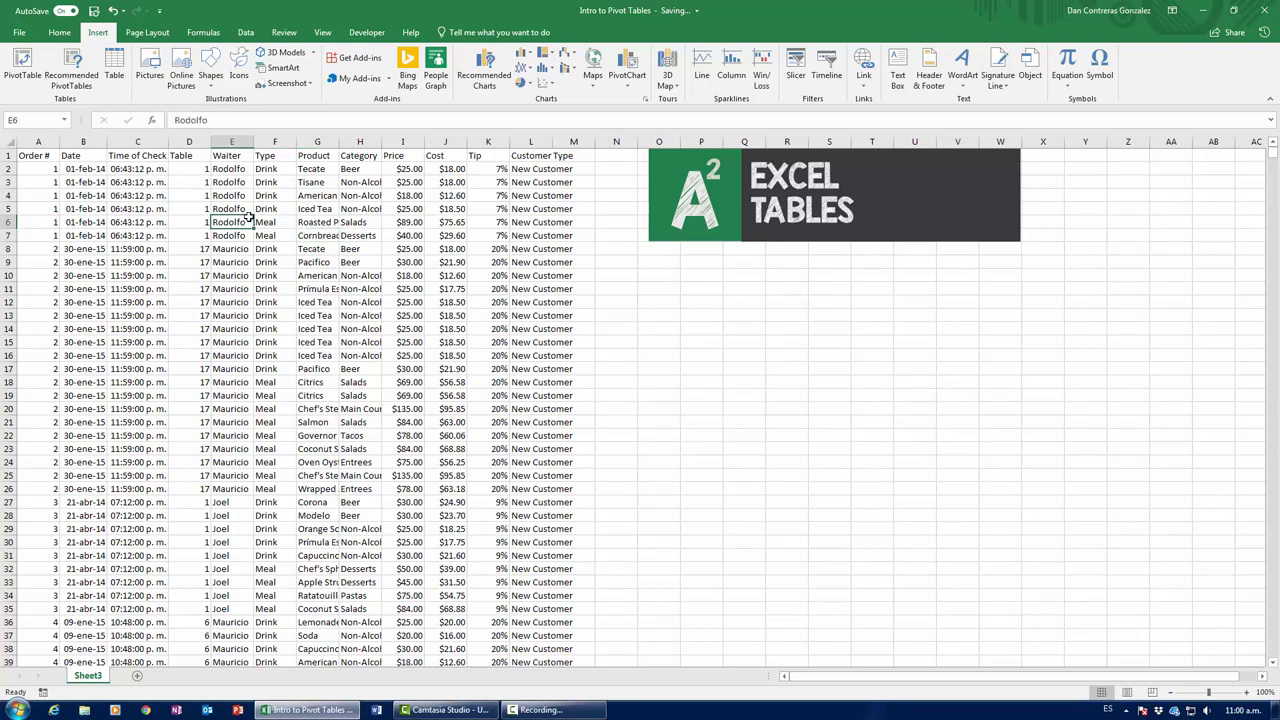
pyautogui.click(112, 62)
pyautogui.moveTo(413, 273); pyautogui.dragTo(345, 268)
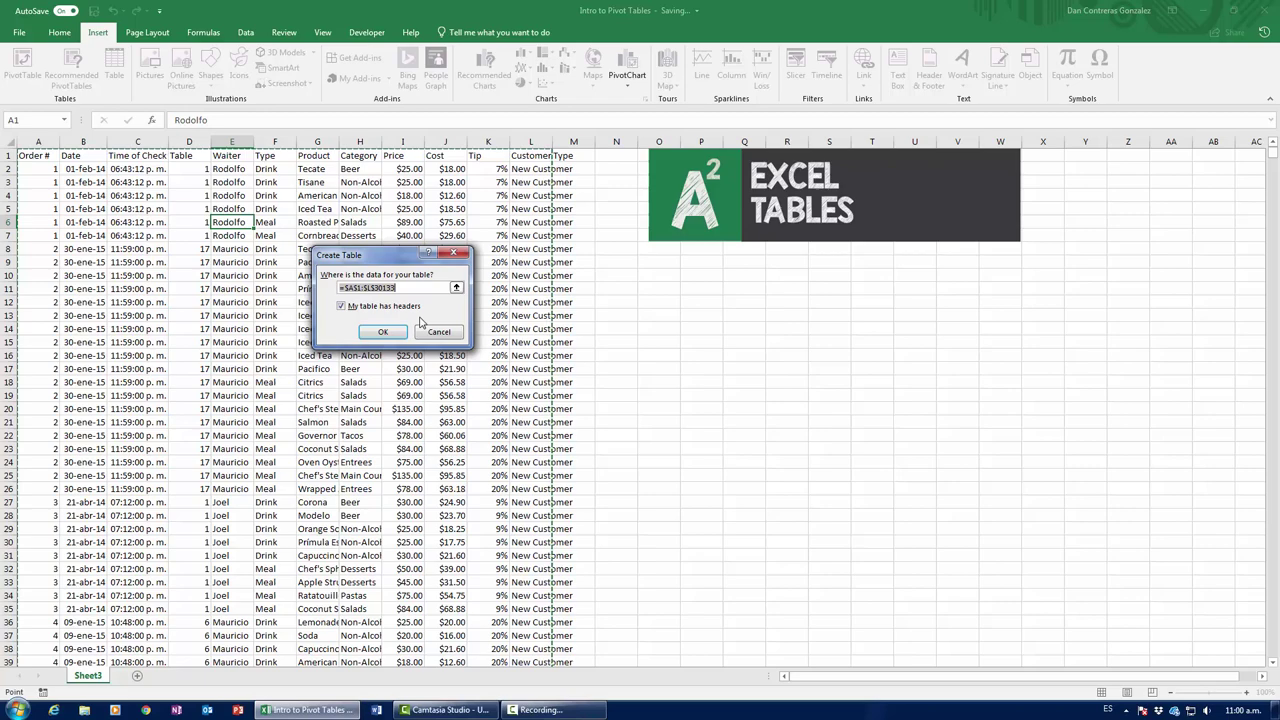
pyautogui.click(382, 331)
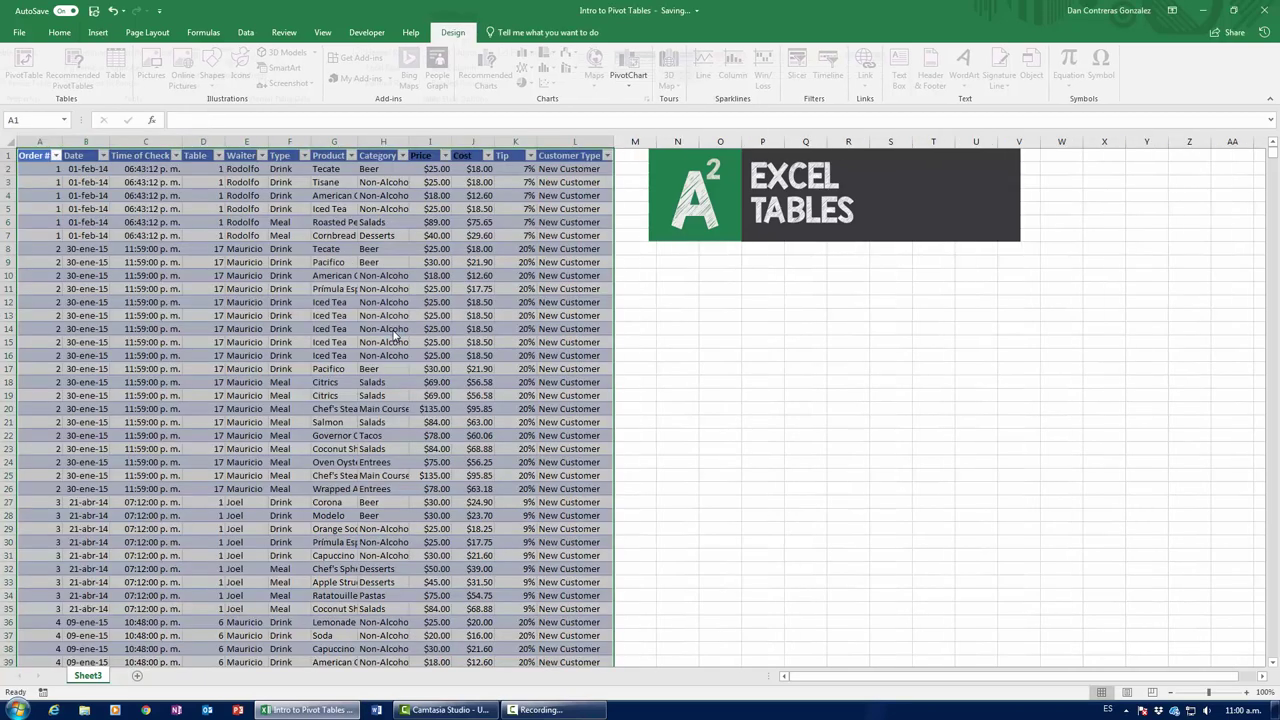
pyautogui.click(430, 235)
pyautogui.click(243, 288)
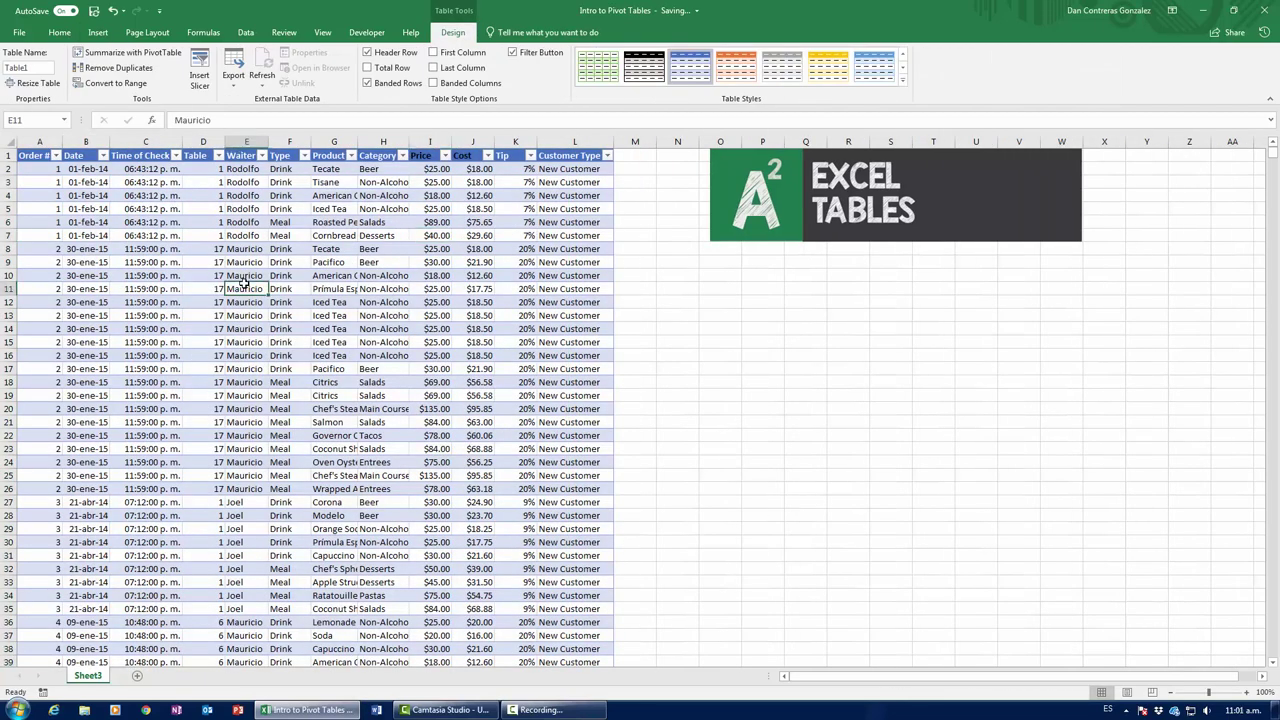
pyautogui.hotkey('ctrl', 'Down')
pyautogui.hotkey('ctrl', 'Up')
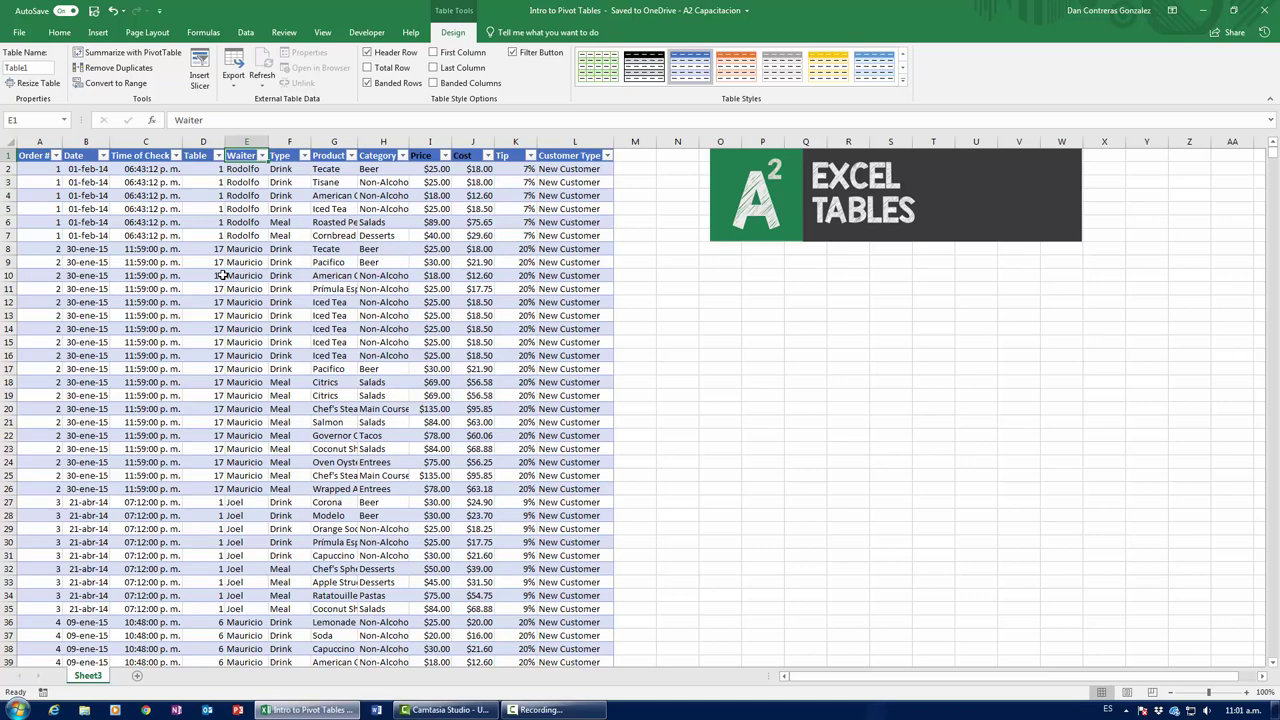
# Shift the Excel Tables banner picture further from the table so its edge starts in column P.
pyautogui.moveTo(753, 228); pyautogui.dragTo(800, 228)
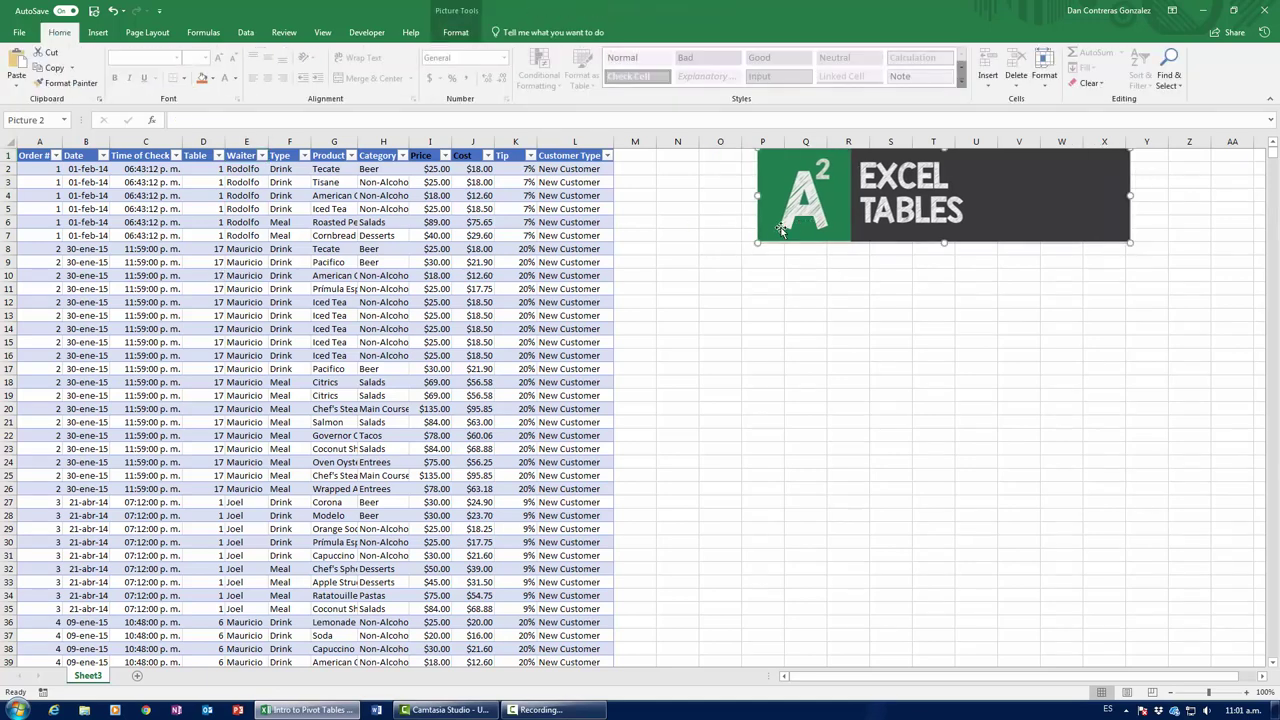
pyautogui.click(409, 231)
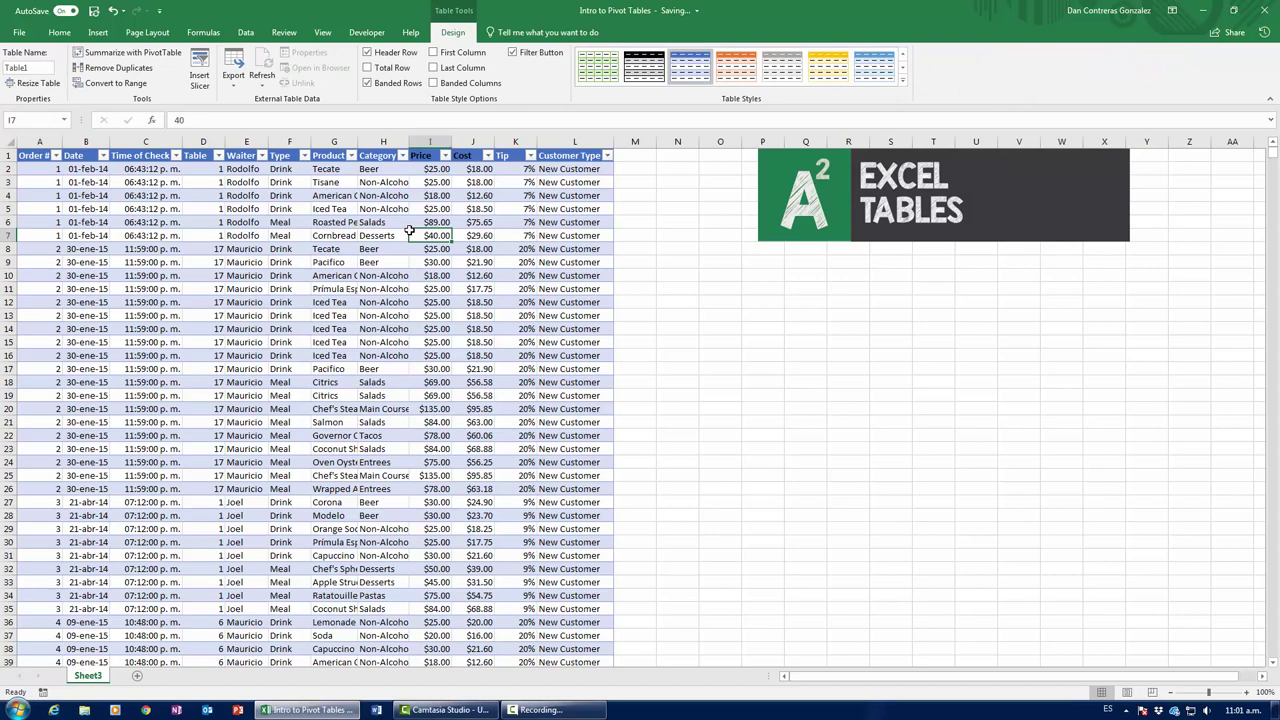
# Add a new table column headed Income in M1, directly after Customer Type.
pyautogui.scroll(-6, 363, 311)
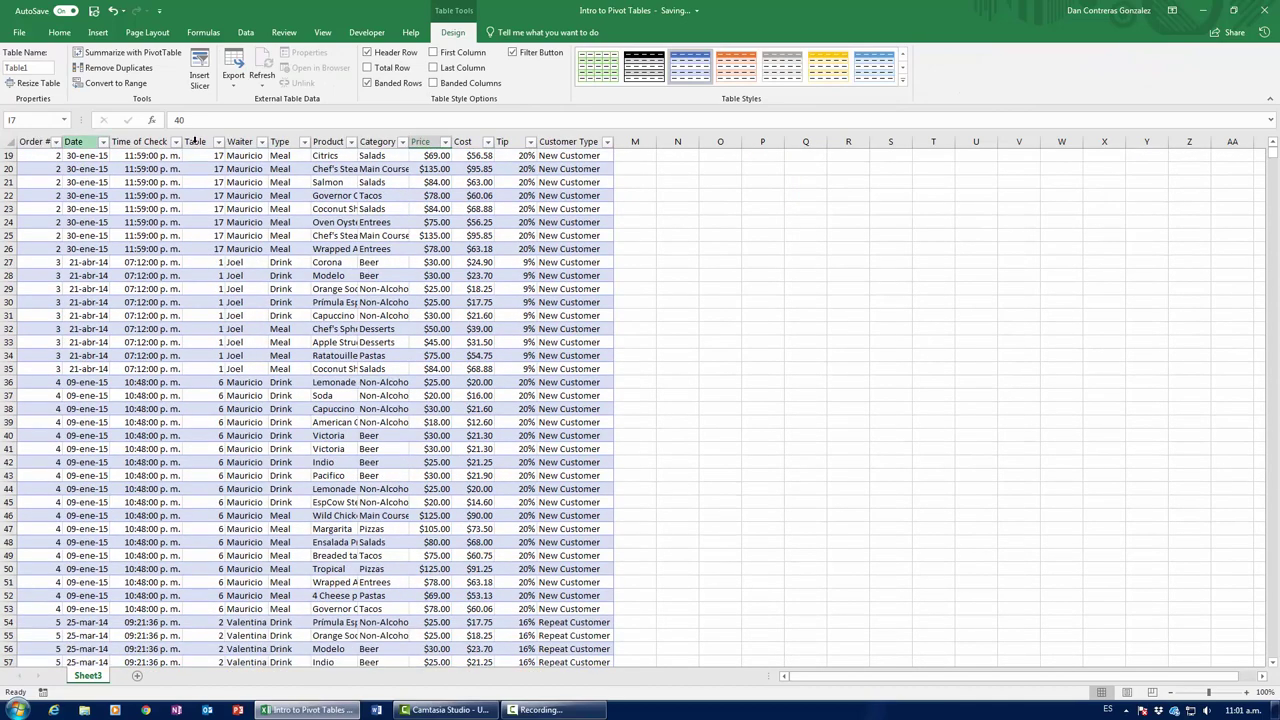
pyautogui.scroll(6, 621, 152)
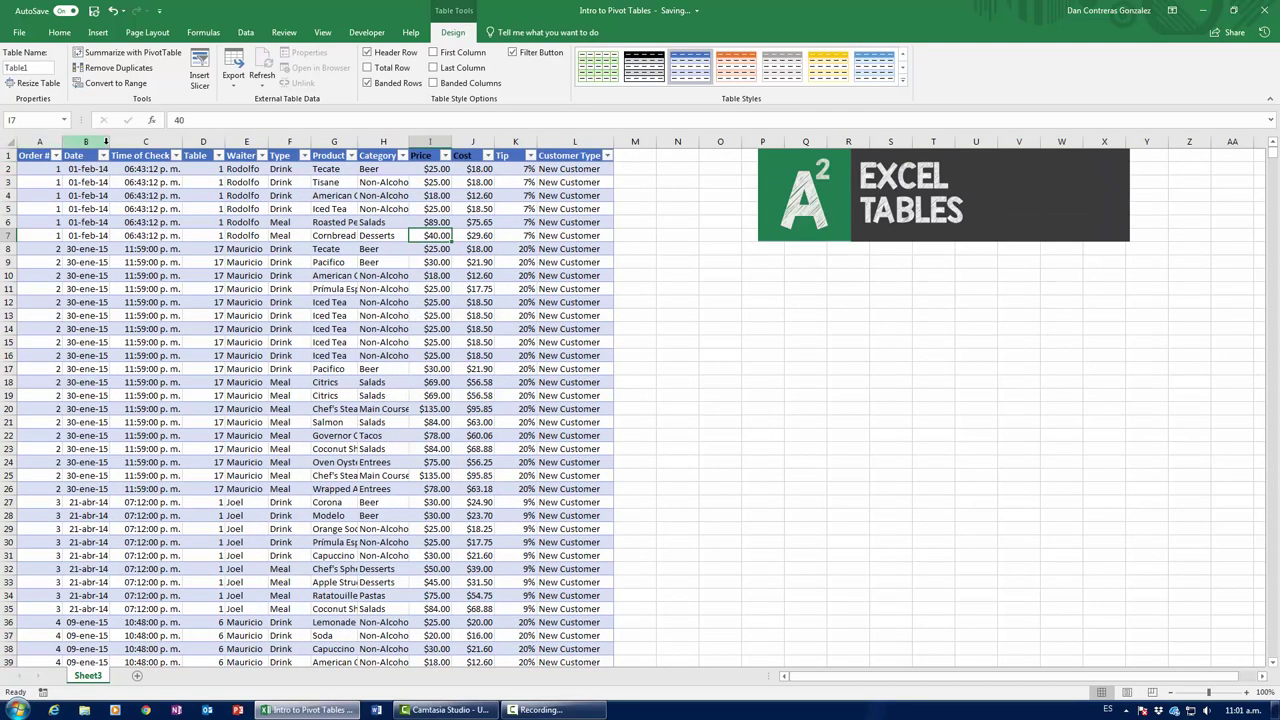
pyautogui.scroll(-6, 193, 301)
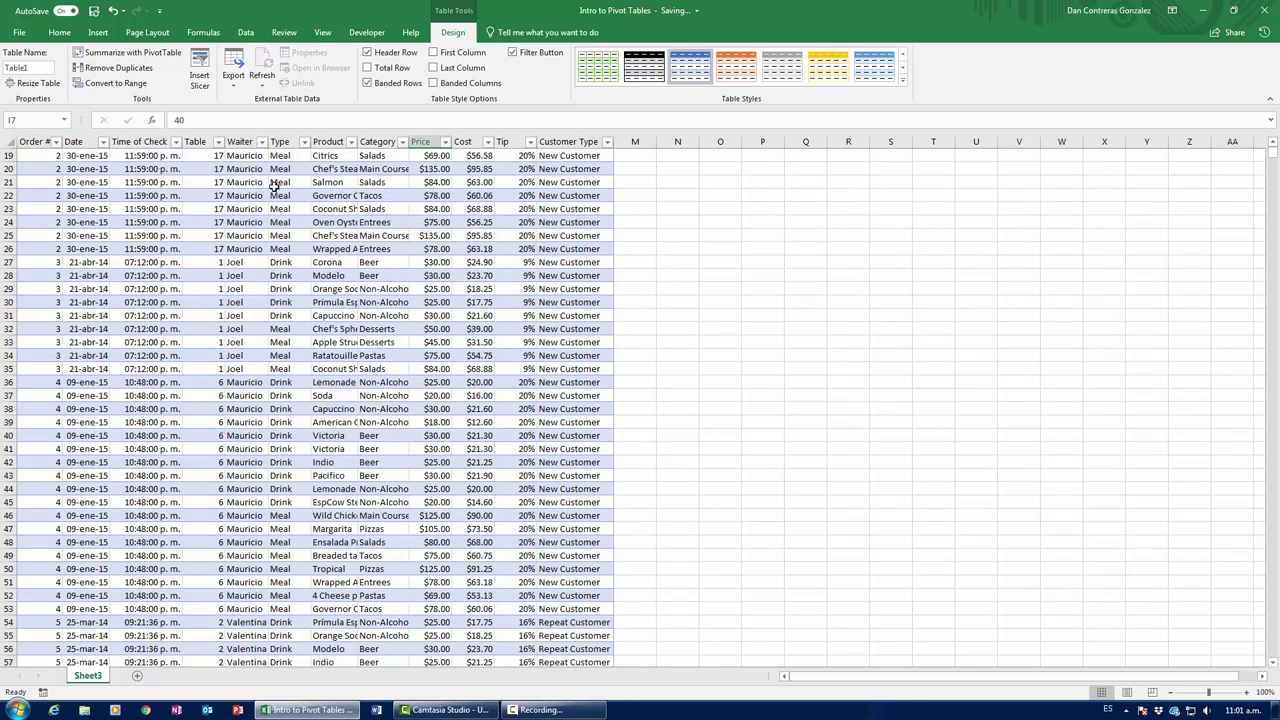
pyautogui.click(326, 286)
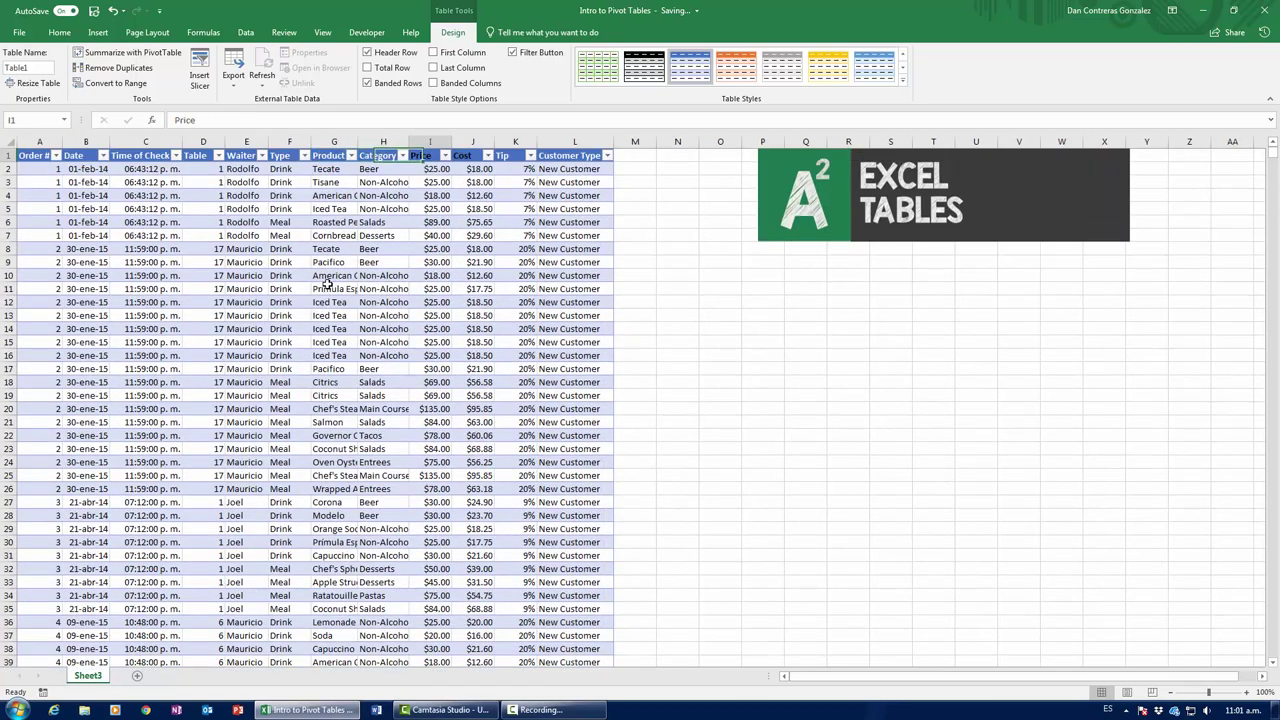
pyautogui.press('Right')
pyautogui.press('Right')
pyautogui.press('Right')
pyautogui.press('Right')
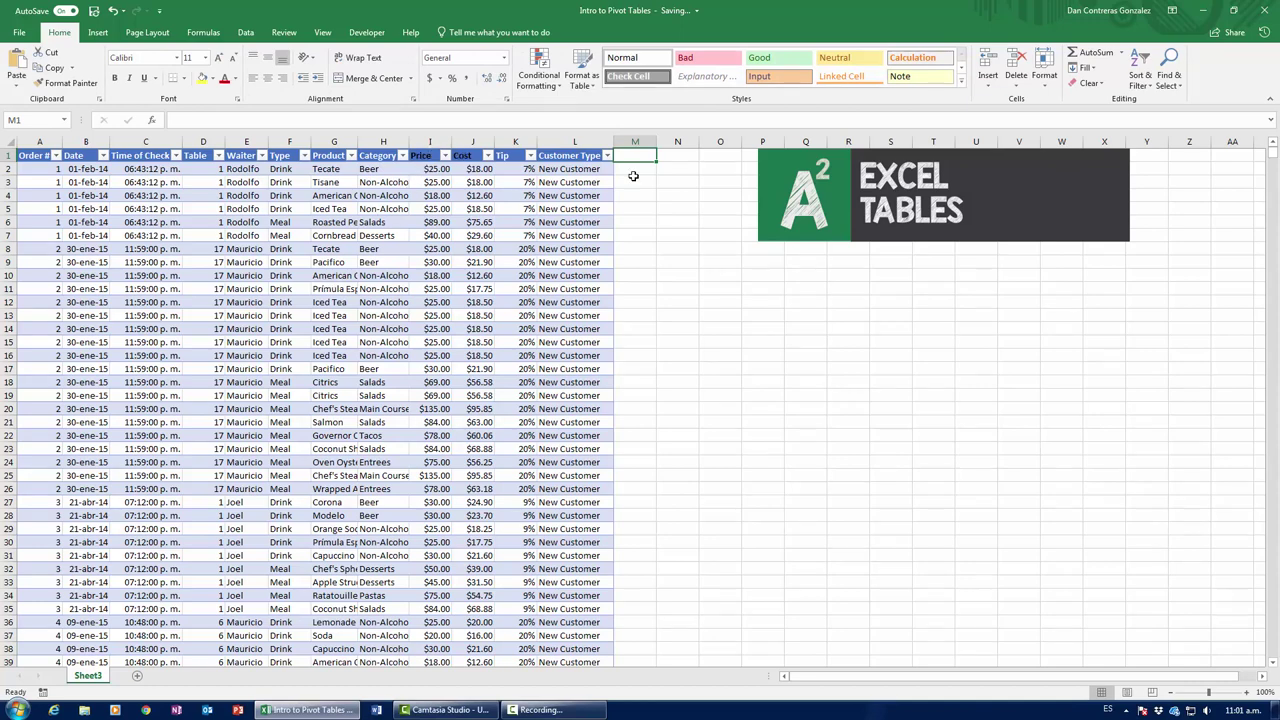
pyautogui.write('In')
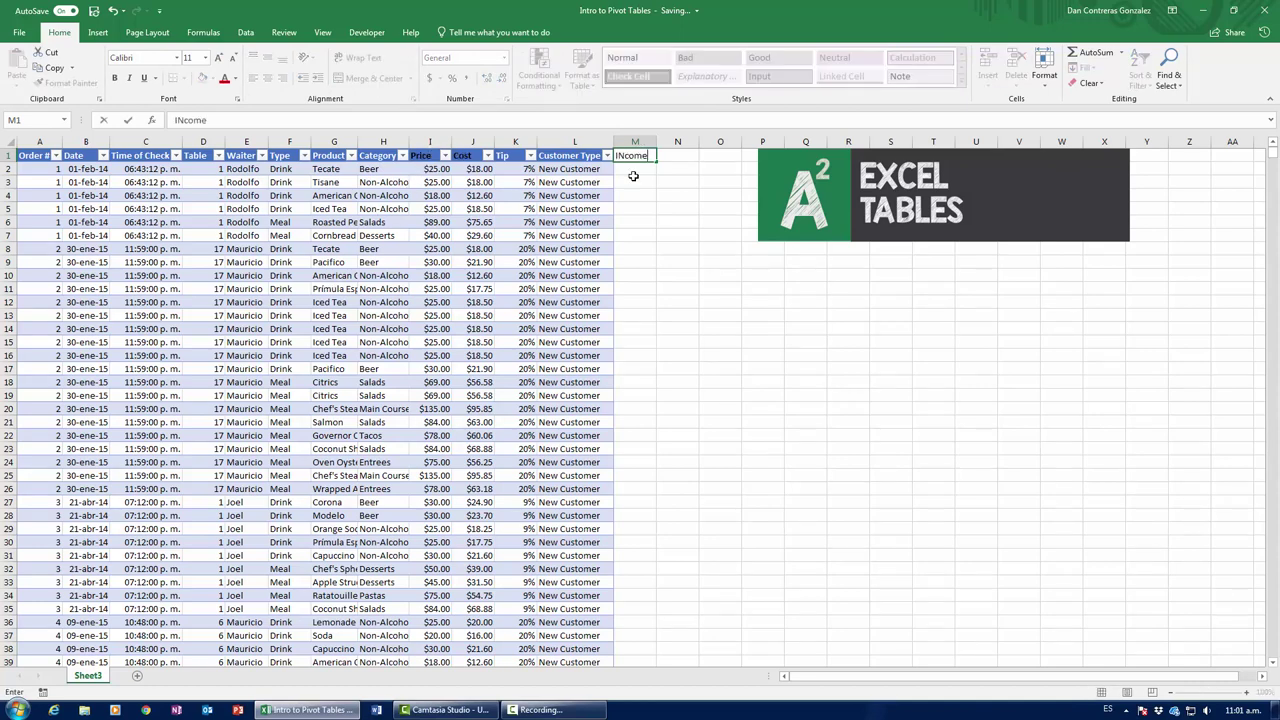
pyautogui.write('come')
pyautogui.press('Return')
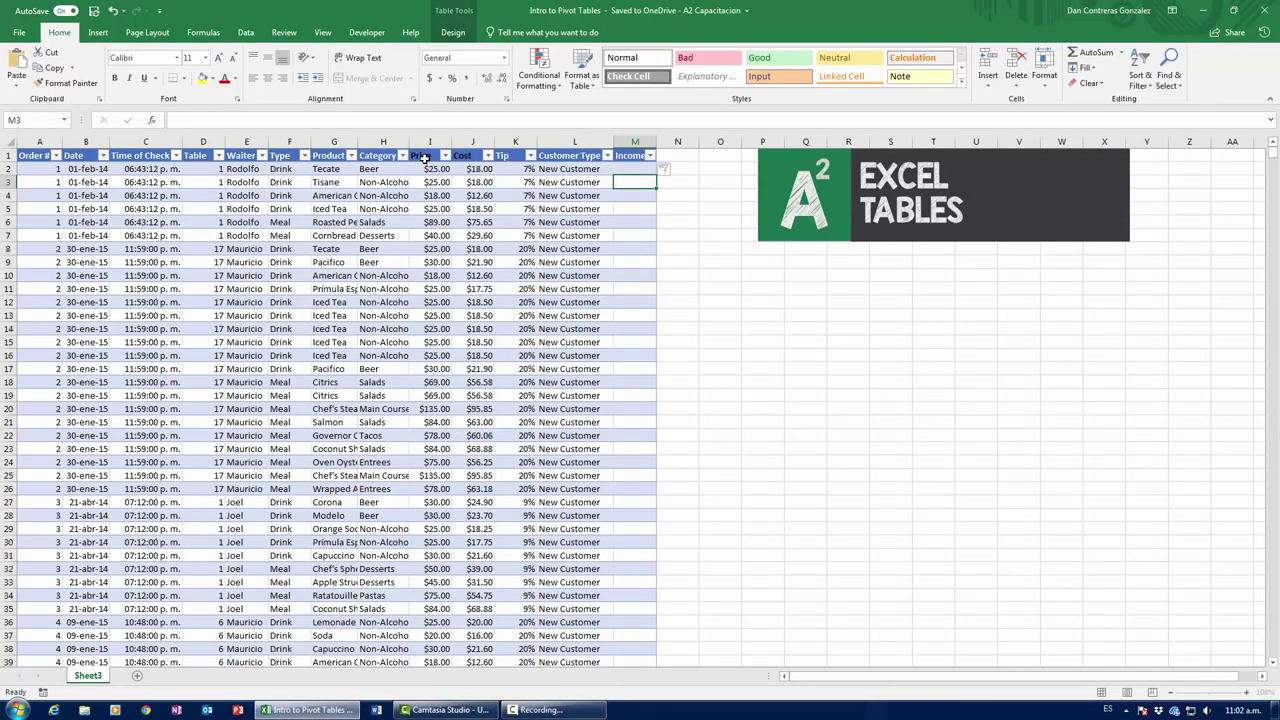
pyautogui.click(634, 142)
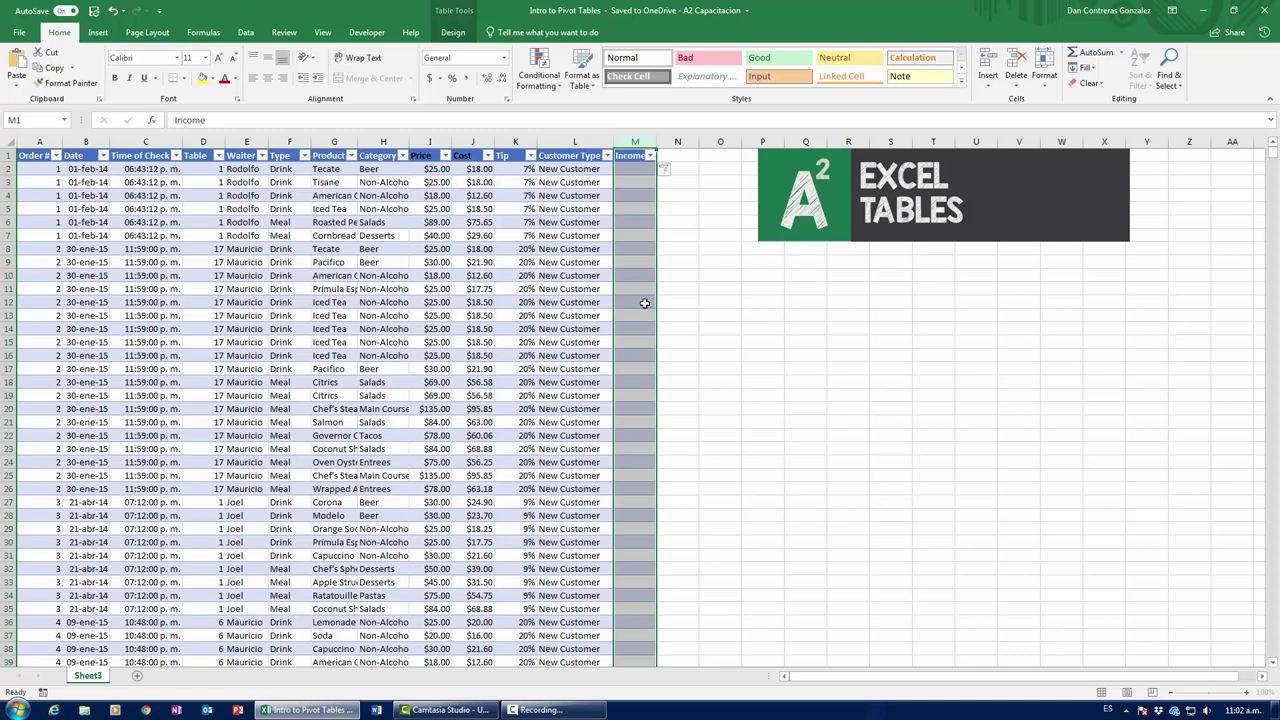
pyautogui.click(643, 164)
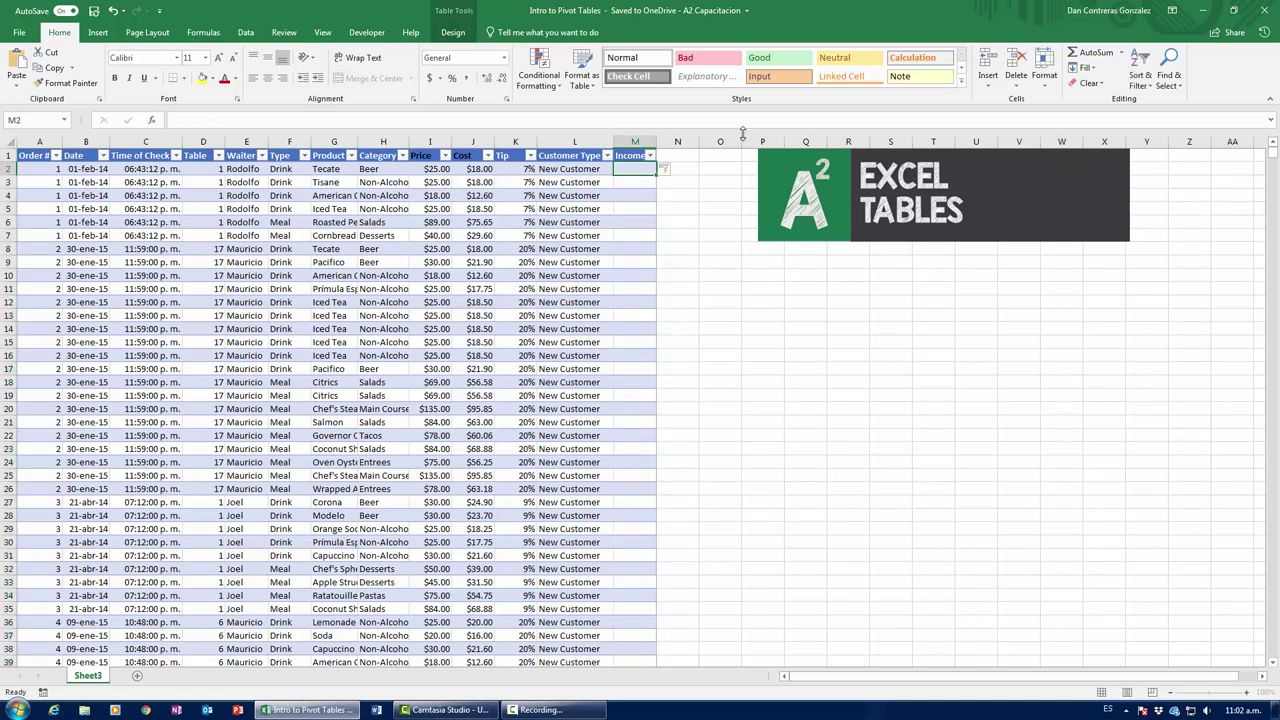
pyautogui.write('=')
pyautogui.press('Left')
pyautogui.press('Left')
pyautogui.press('Left')
pyautogui.press('Left')
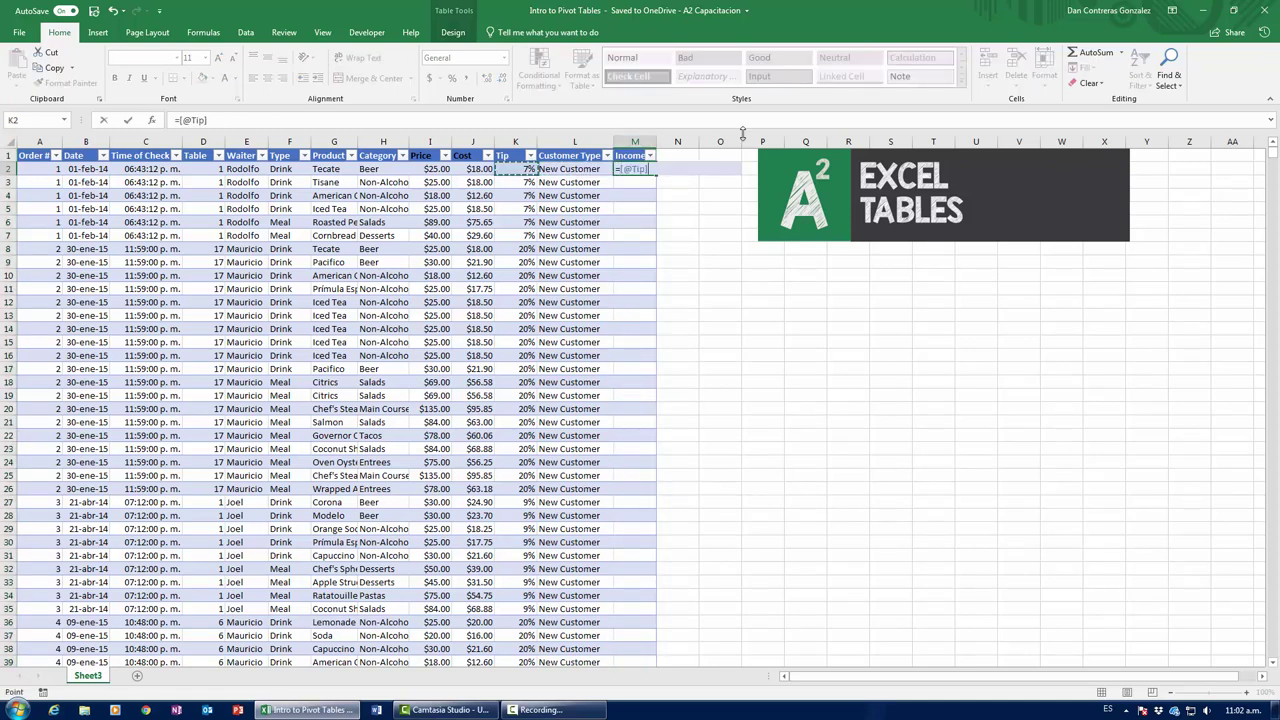
pyautogui.write('-')
pyautogui.press('Left')
pyautogui.press('Left')
pyautogui.press('Left')
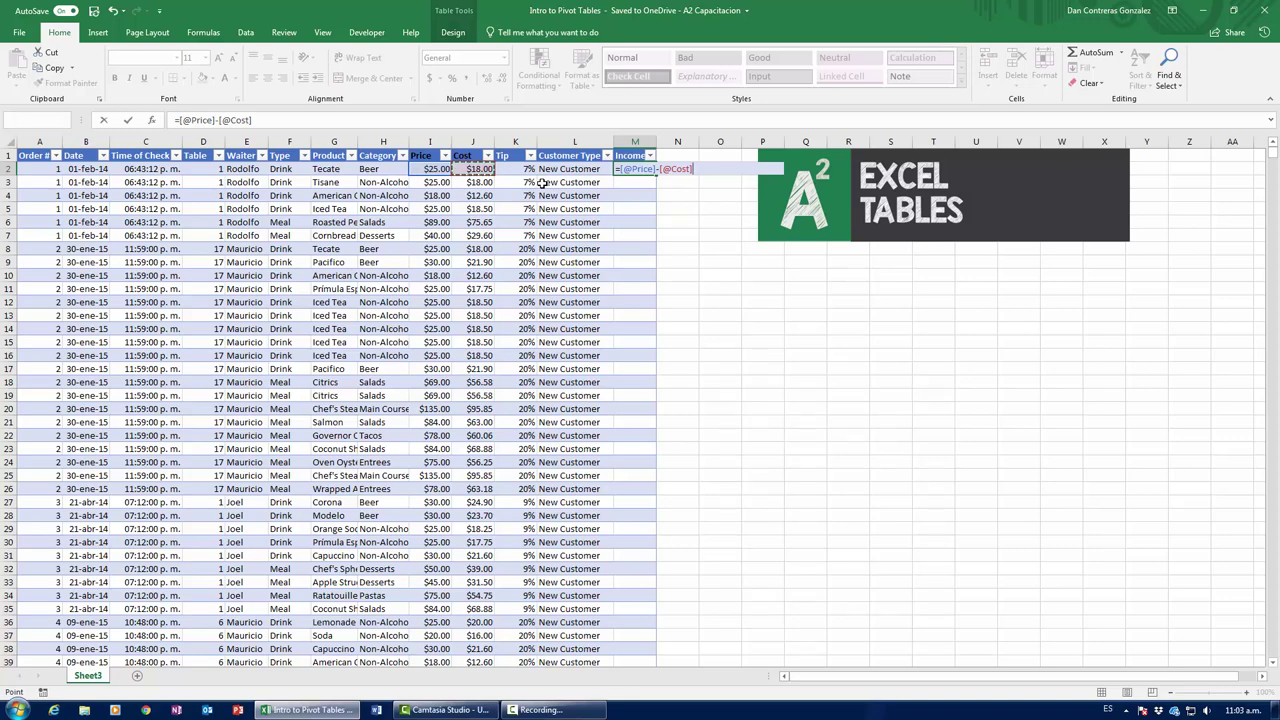
pyautogui.press('Return')
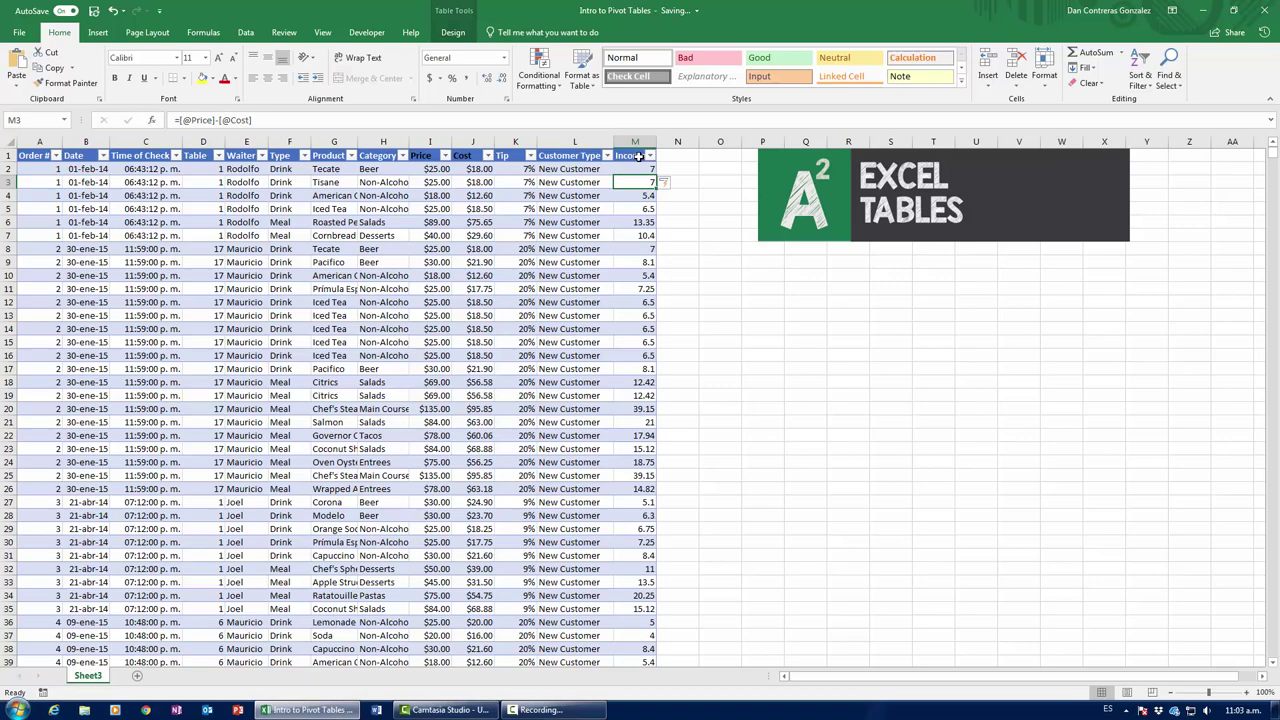
# Check the Income formula down the whole column and apply the accounting number format to it.
pyautogui.click(636, 170)
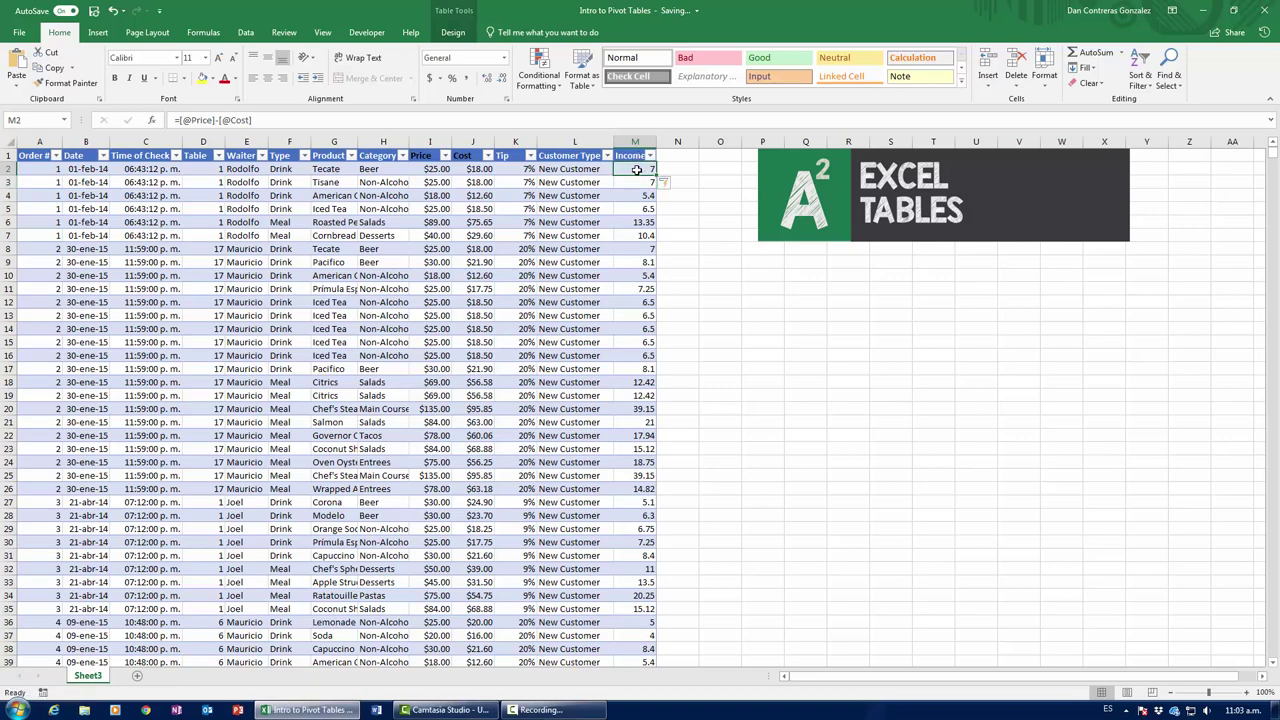
pyautogui.hotkey('ctrl', 'Down')
pyautogui.hotkey('ctrl', 'Up')
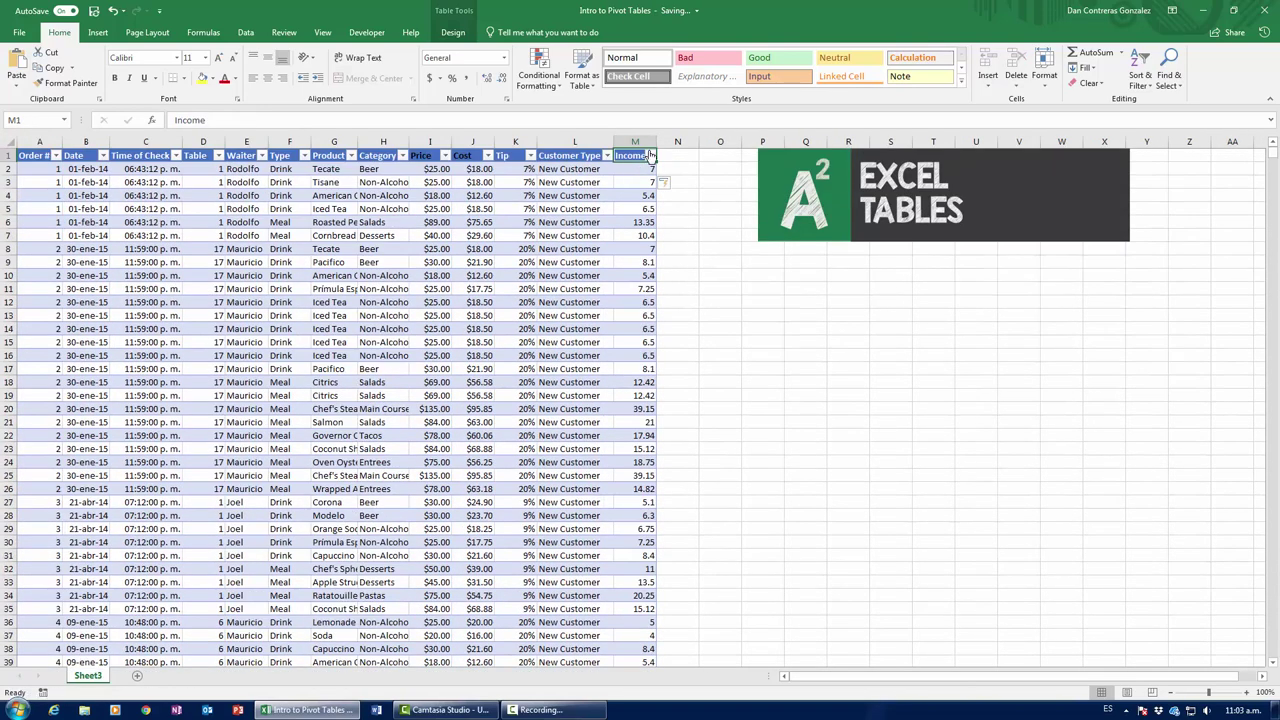
pyautogui.click(649, 157)
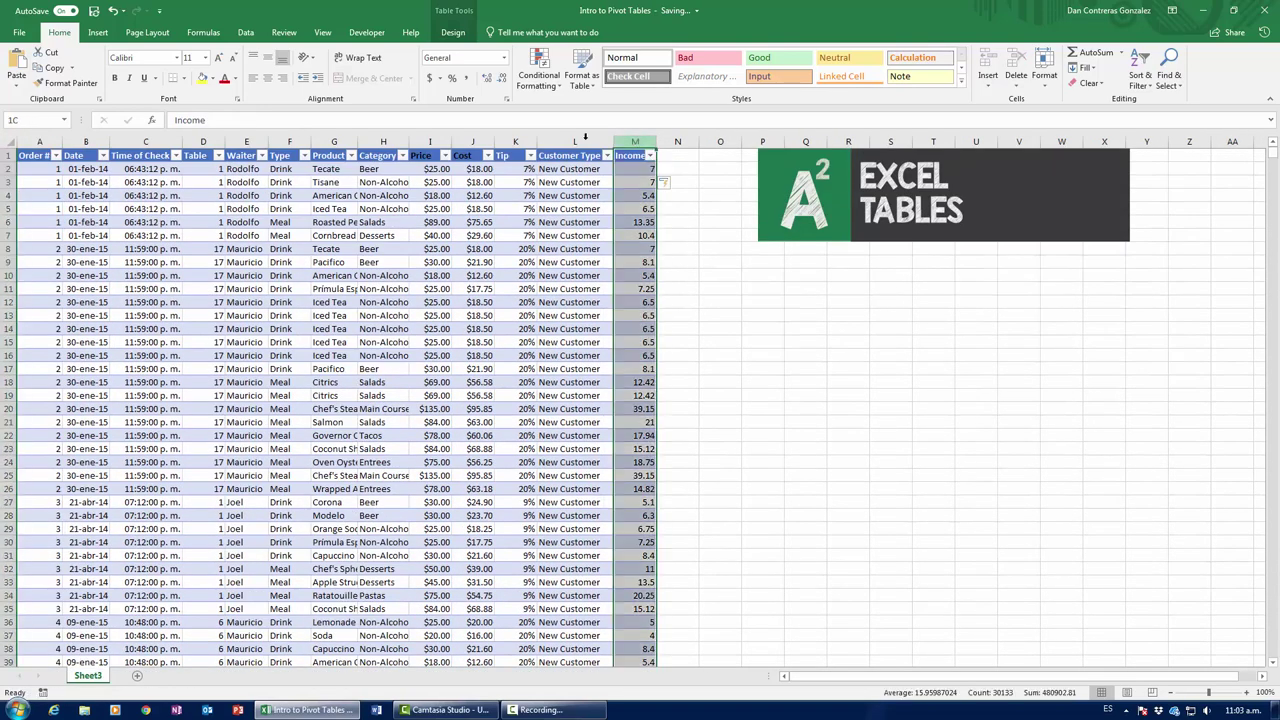
pyautogui.click(428, 79)
pyautogui.click(638, 230)
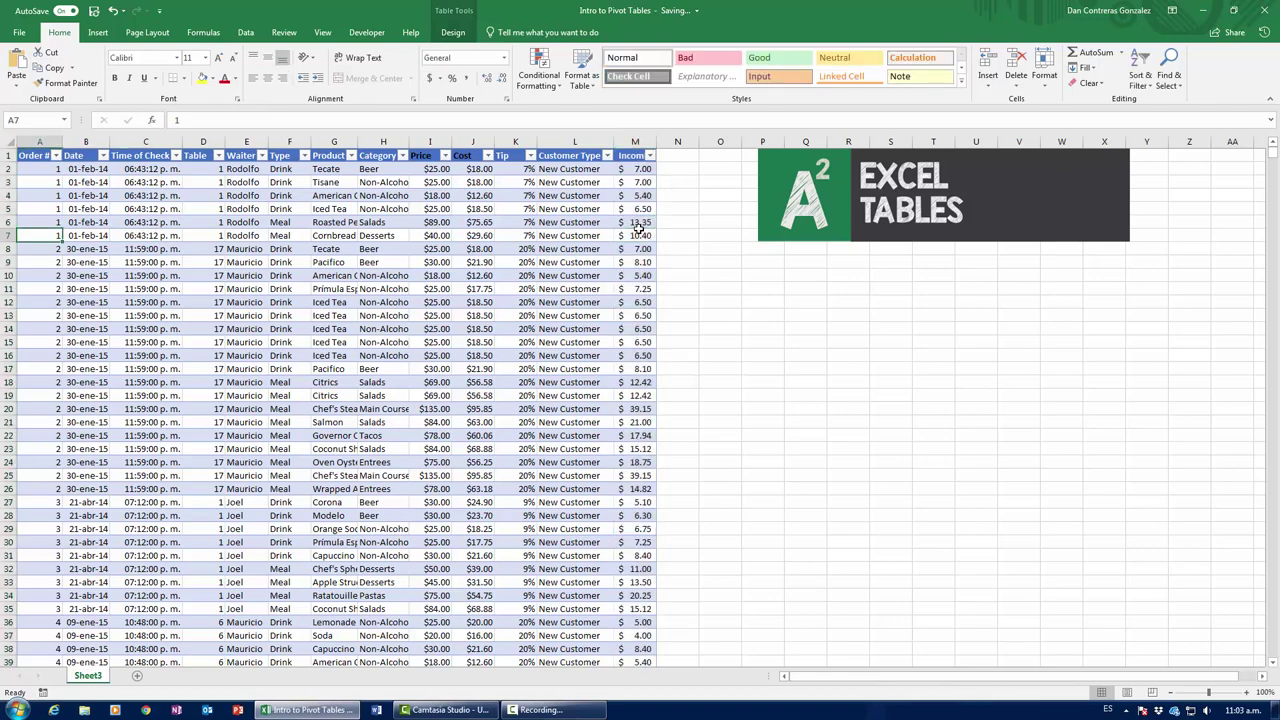
# Add a new row below the table's last record with Order # 2501 in A30134.
pyautogui.press('Down')
pyautogui.hotkey('ctrl', 'Down')
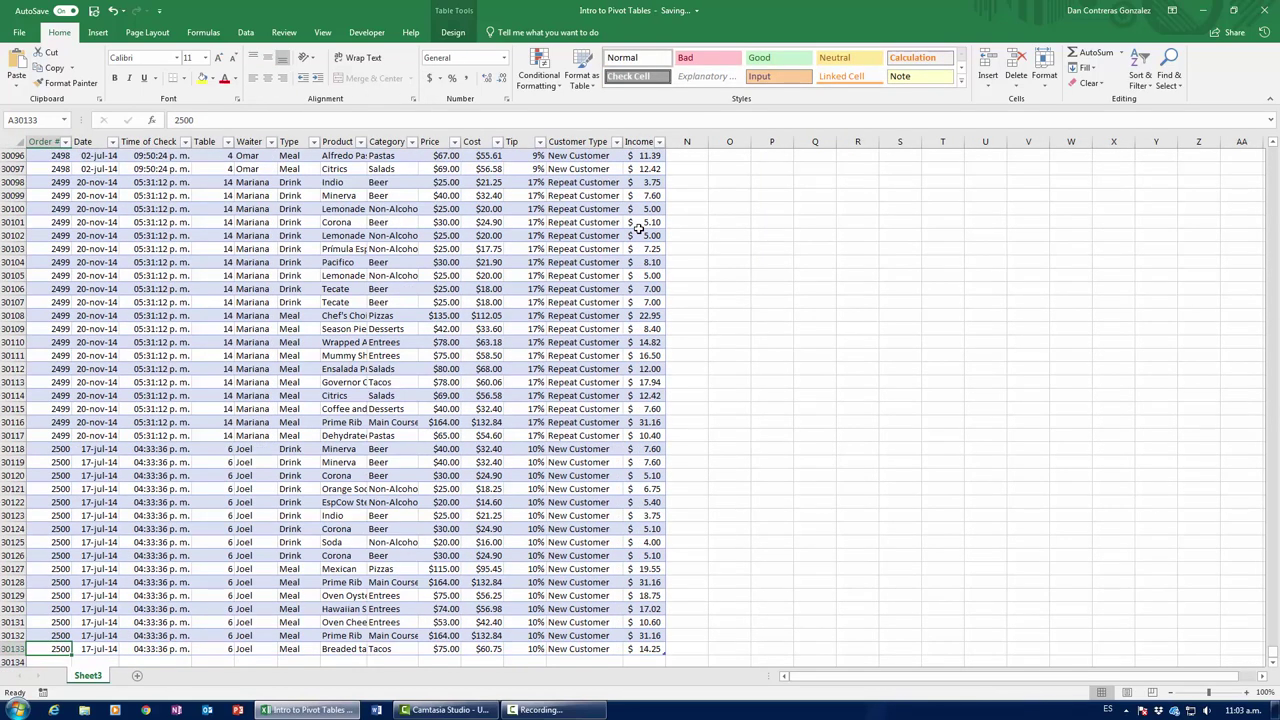
pyautogui.press('Down')
pyautogui.press('Down')
pyautogui.press('Up')
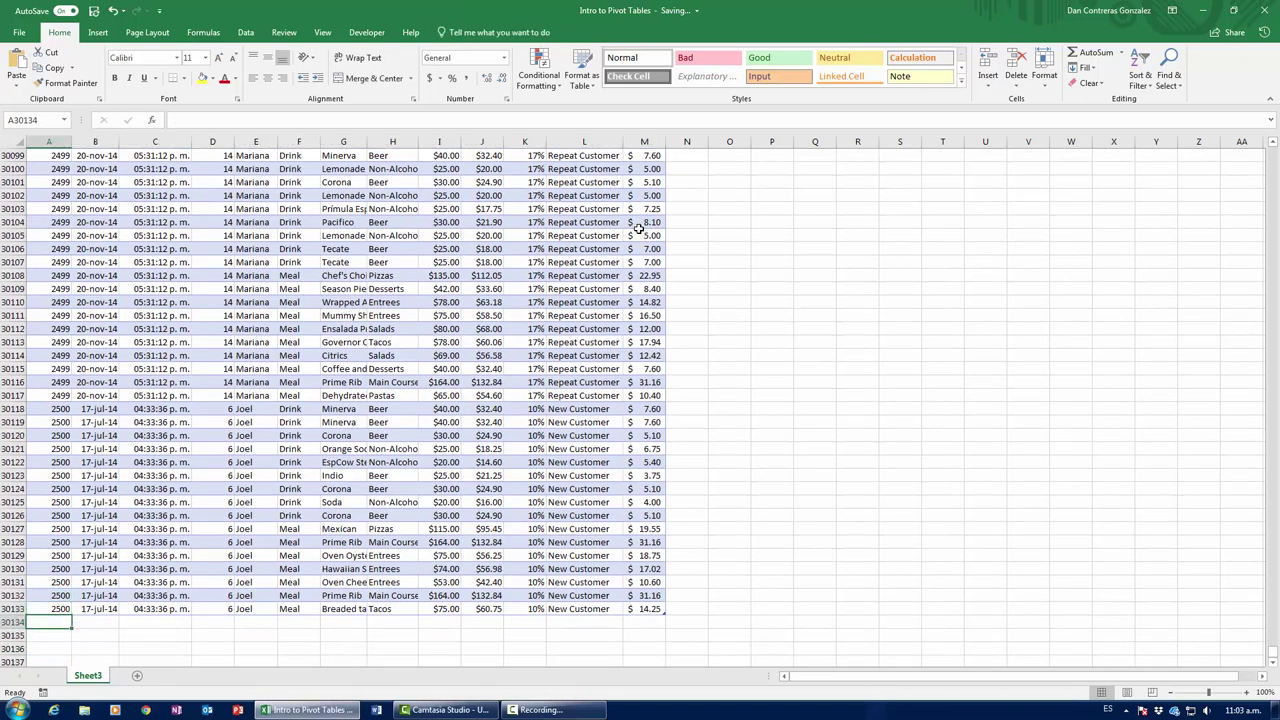
pyautogui.write('2')
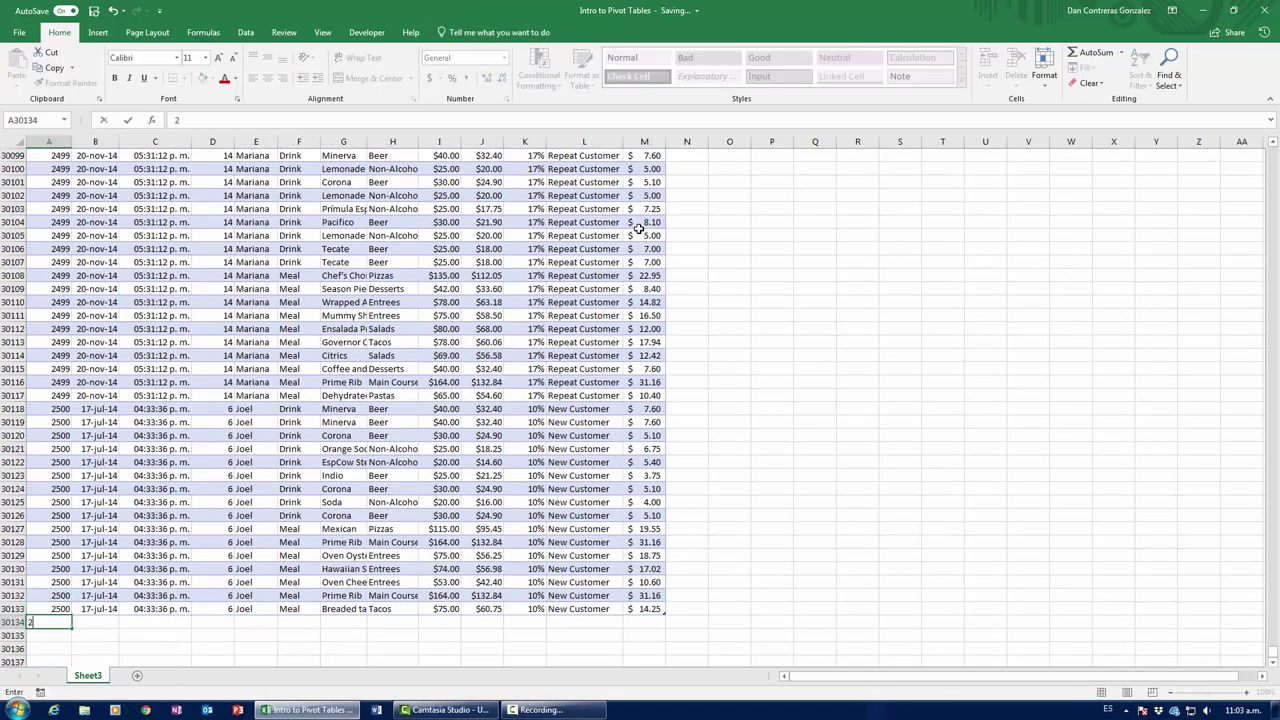
pyautogui.write('501')
pyautogui.press('Return')
pyautogui.press('Up')
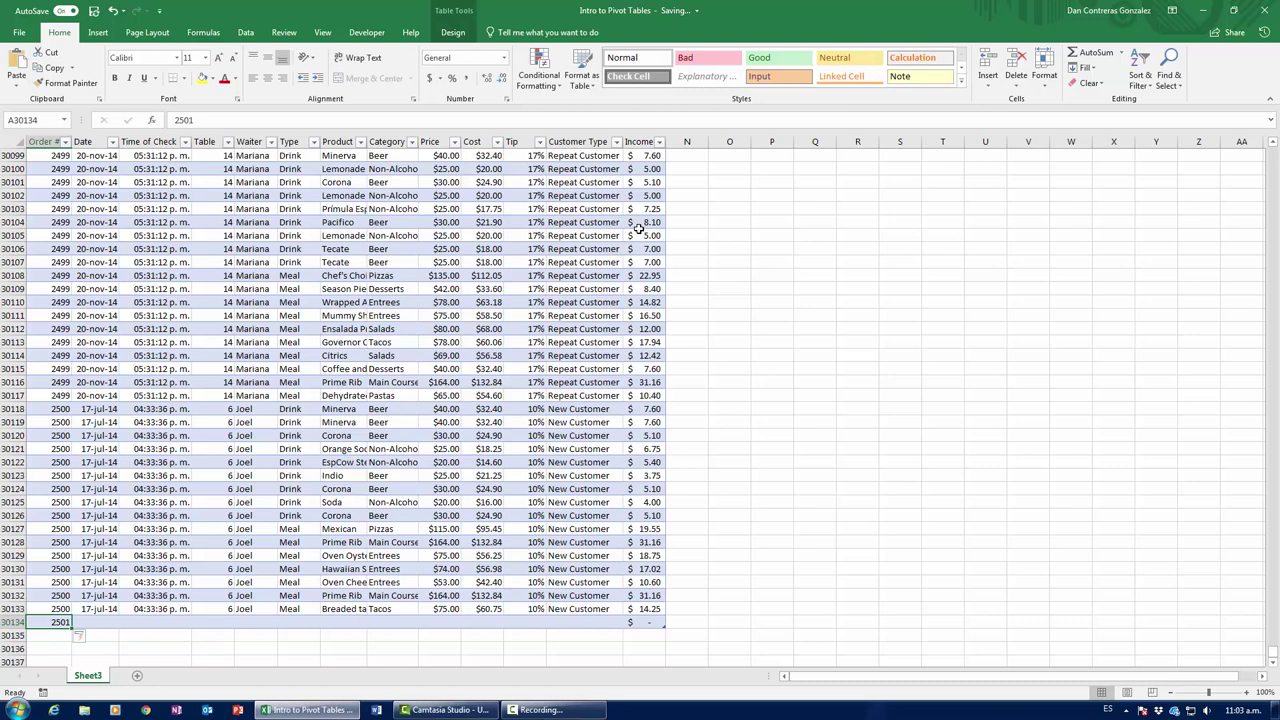
# Look across the new row 30134 from Order # to Tip and back.
pyautogui.press('Right')
pyautogui.press('Right')
pyautogui.press('Right')
pyautogui.press('Right')
pyautogui.press('Right')
pyautogui.press('Right')
pyautogui.press('Right')
pyautogui.press('Right')
pyautogui.press('Right')
pyautogui.press('Right')
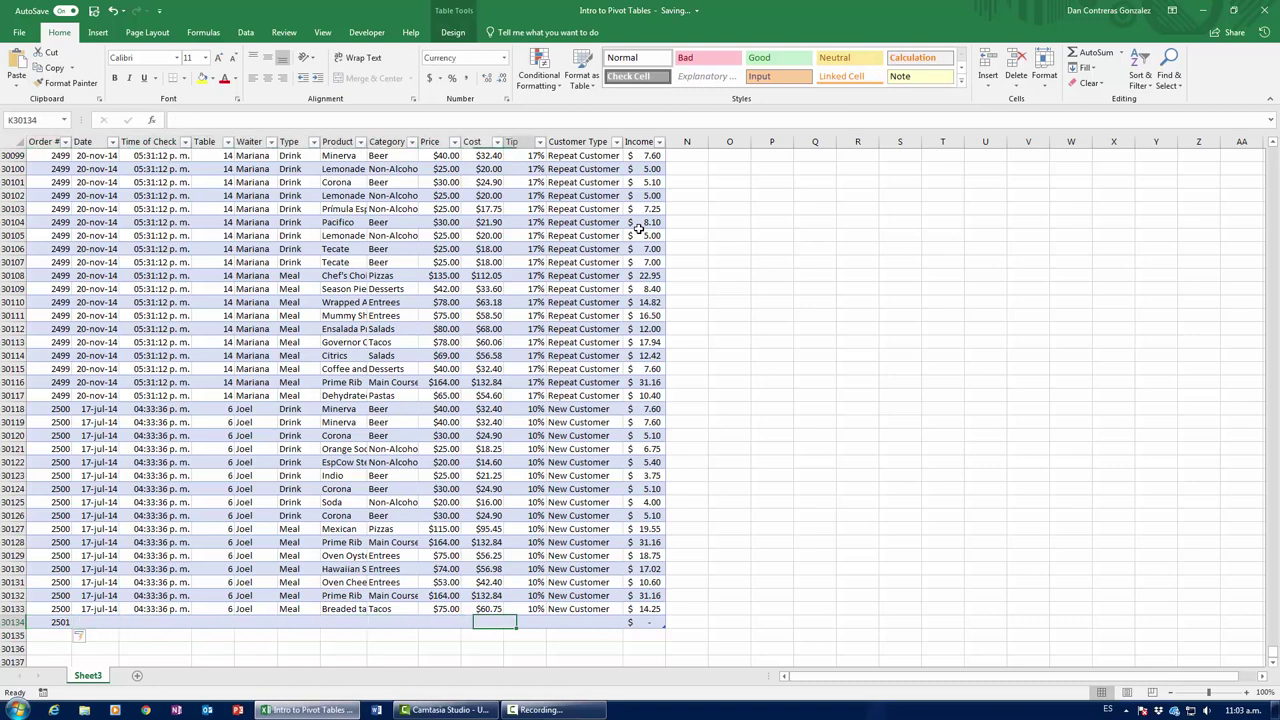
pyautogui.press('Left')
pyautogui.press('Left')
pyautogui.press('Left')
pyautogui.press('Left')
pyautogui.press('Left')
pyautogui.press('Left')
pyautogui.press('Left')
pyautogui.press('Left')
pyautogui.press('Left')
pyautogui.press('Left')
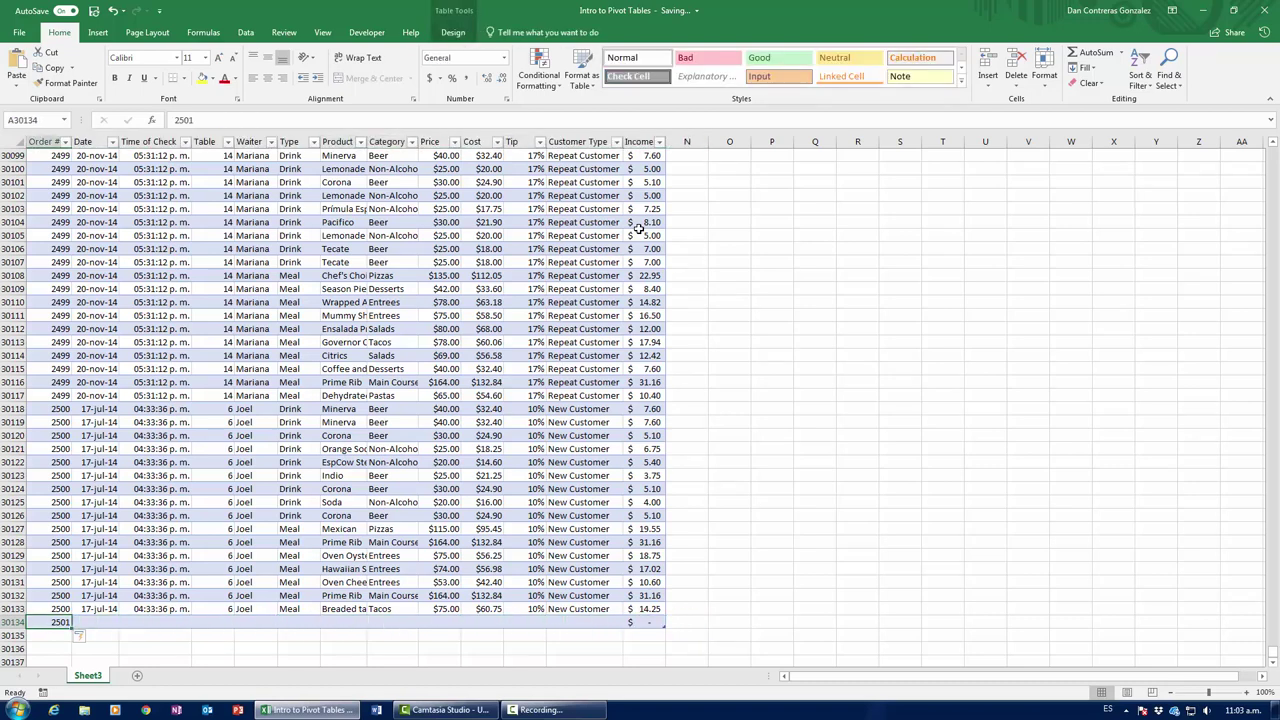
# Enter a Price of 80 and a Cost of 40 in the new row 30134 and check its Income formula.
pyautogui.press('Right')
pyautogui.press('Right')
pyautogui.press('Right')
pyautogui.press('Right')
pyautogui.press('Right')
pyautogui.press('Right')
pyautogui.press('Right')
pyautogui.press('Right')
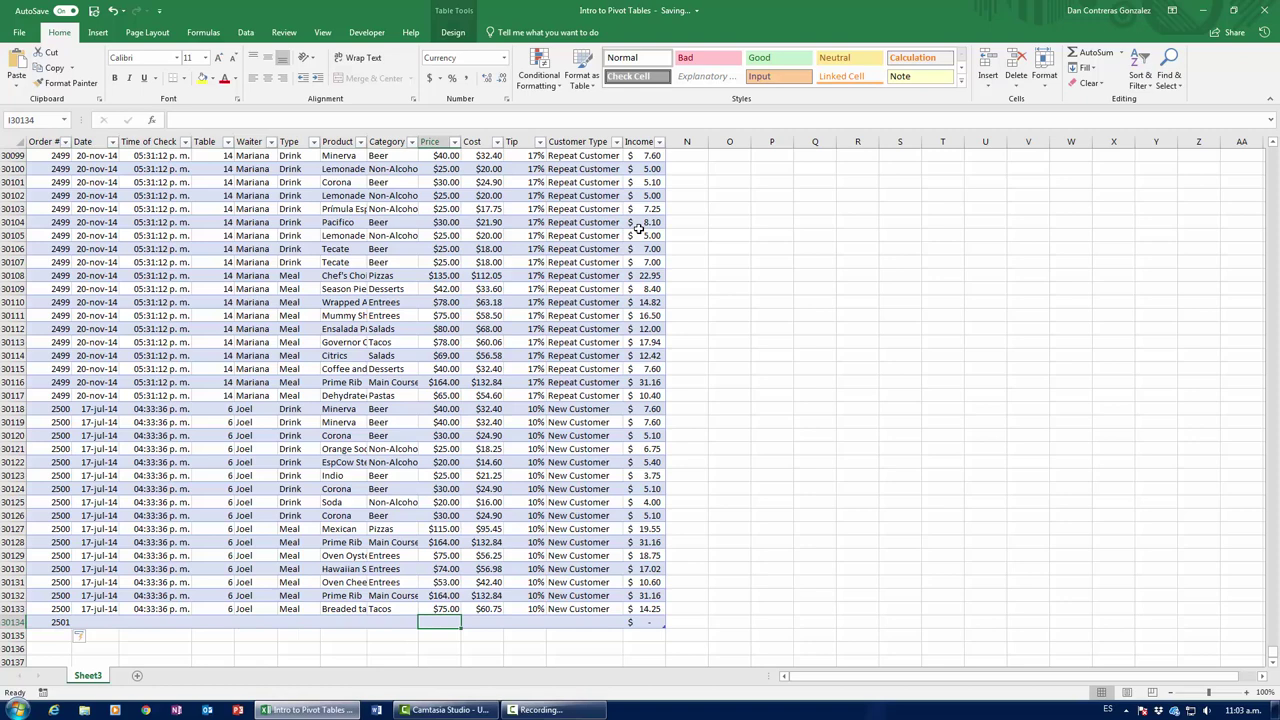
pyautogui.write('80')
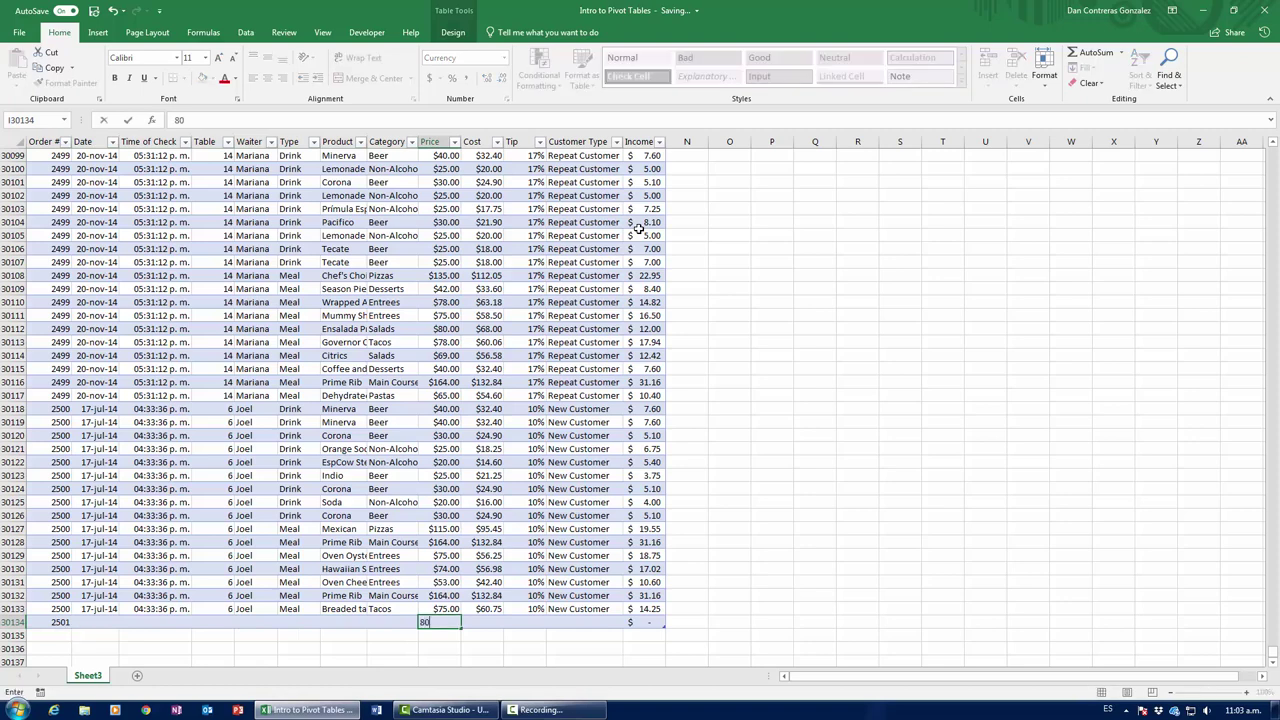
pyautogui.press('Tab')
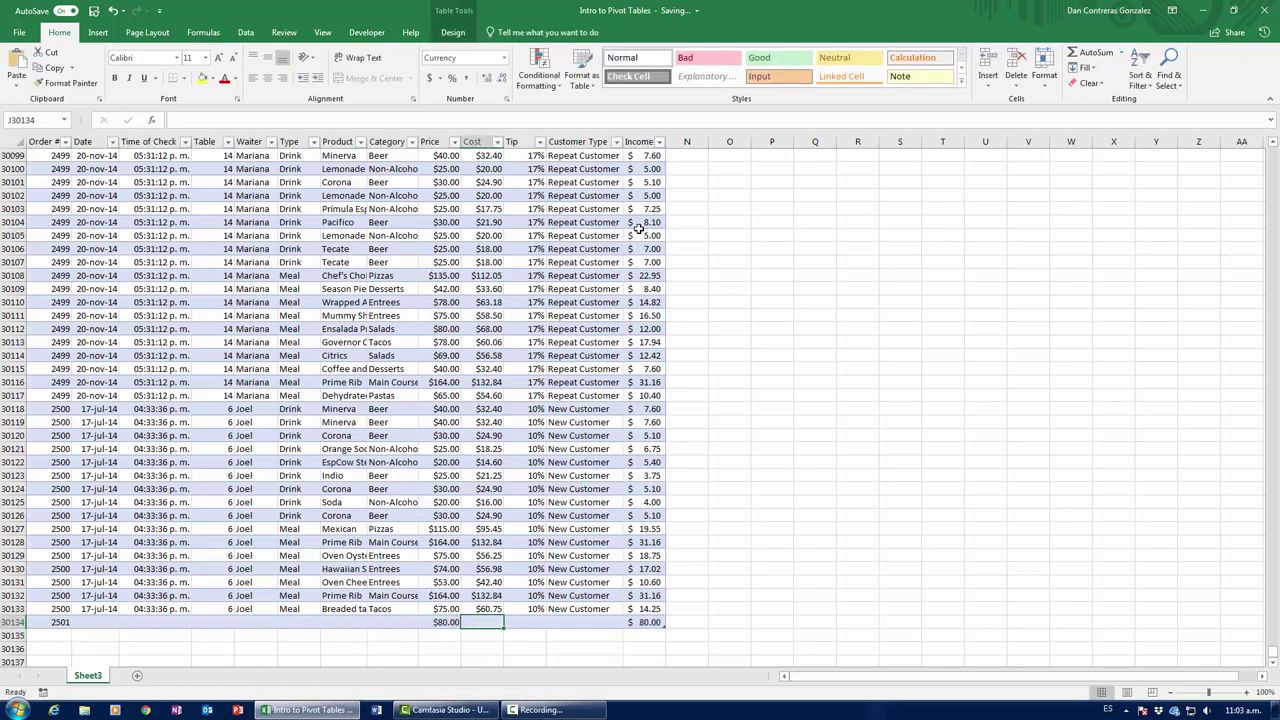
pyautogui.write('40')
pyautogui.press('Tab')
pyautogui.press('Tab')
pyautogui.press('Tab')
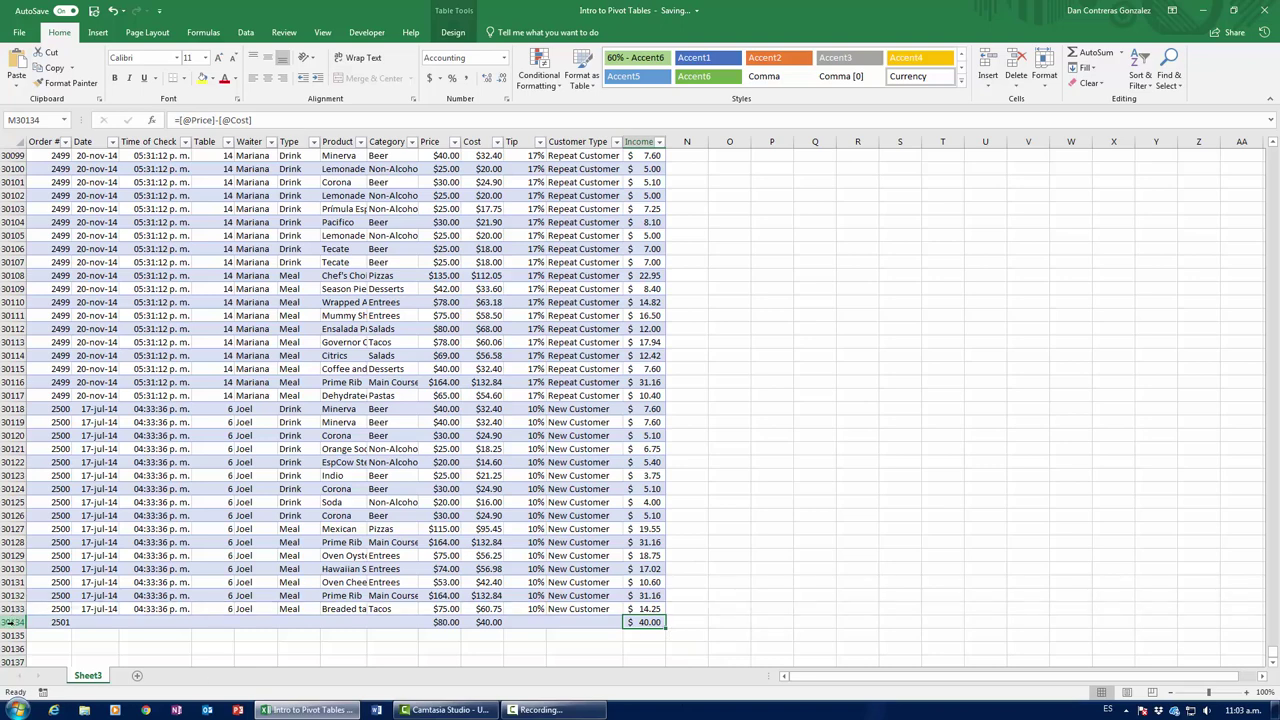
# Delete the new order row 30134 from the end of the table.
pyautogui.click(12, 622)
pyautogui.press('Delete')
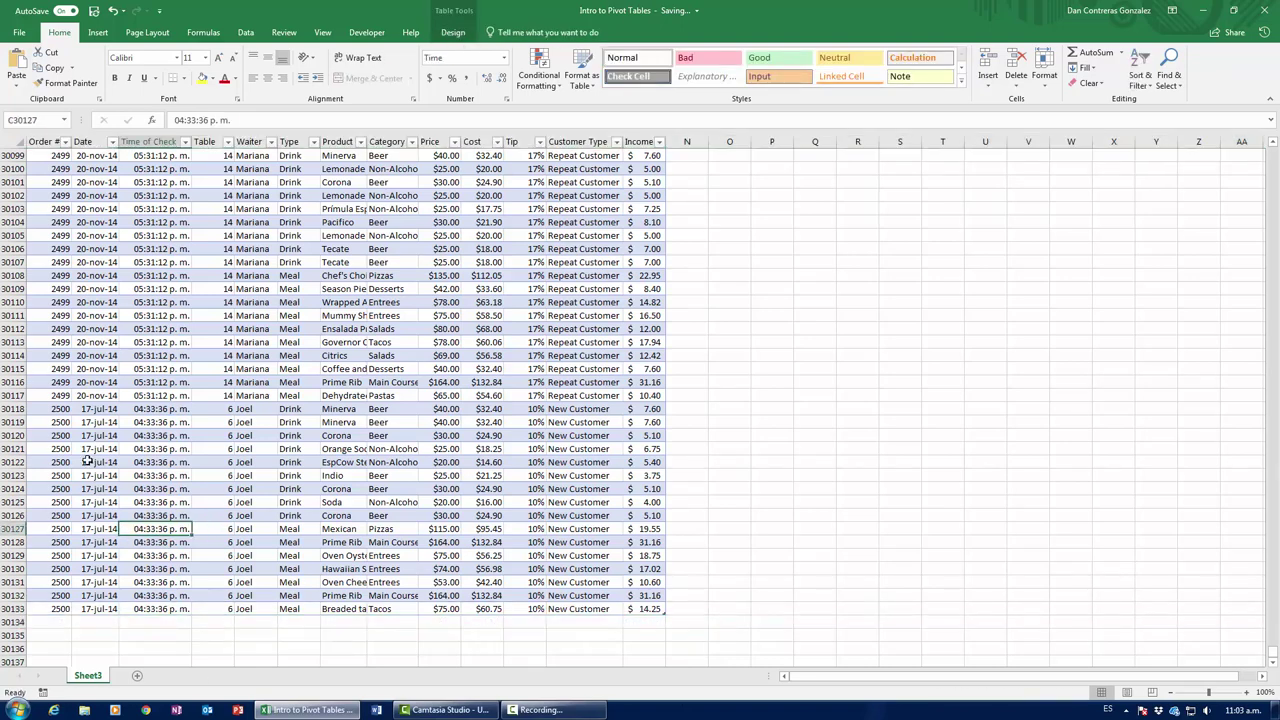
pyautogui.click(86, 449)
# Create a PivotTable from Table1 on a new worksheet, with Order # in Rows and Price in Values.
pyautogui.hotkey('ctrl', 'Up')
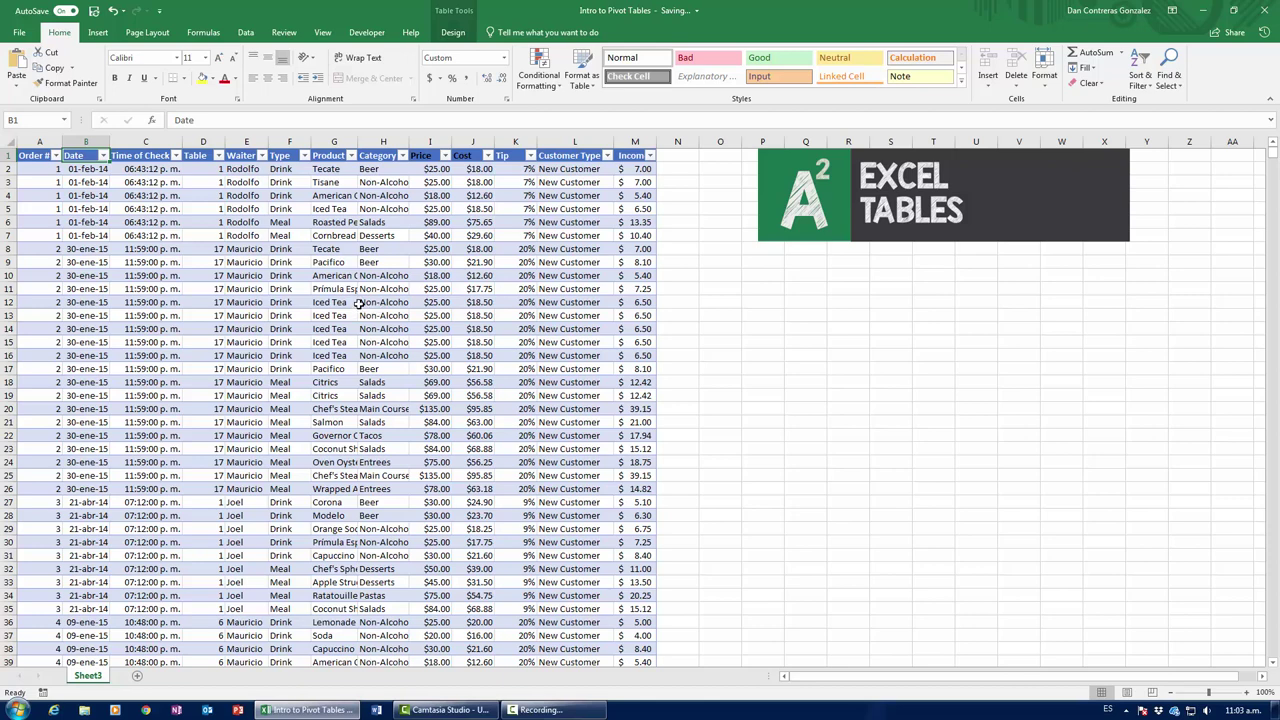
pyautogui.click(381, 257)
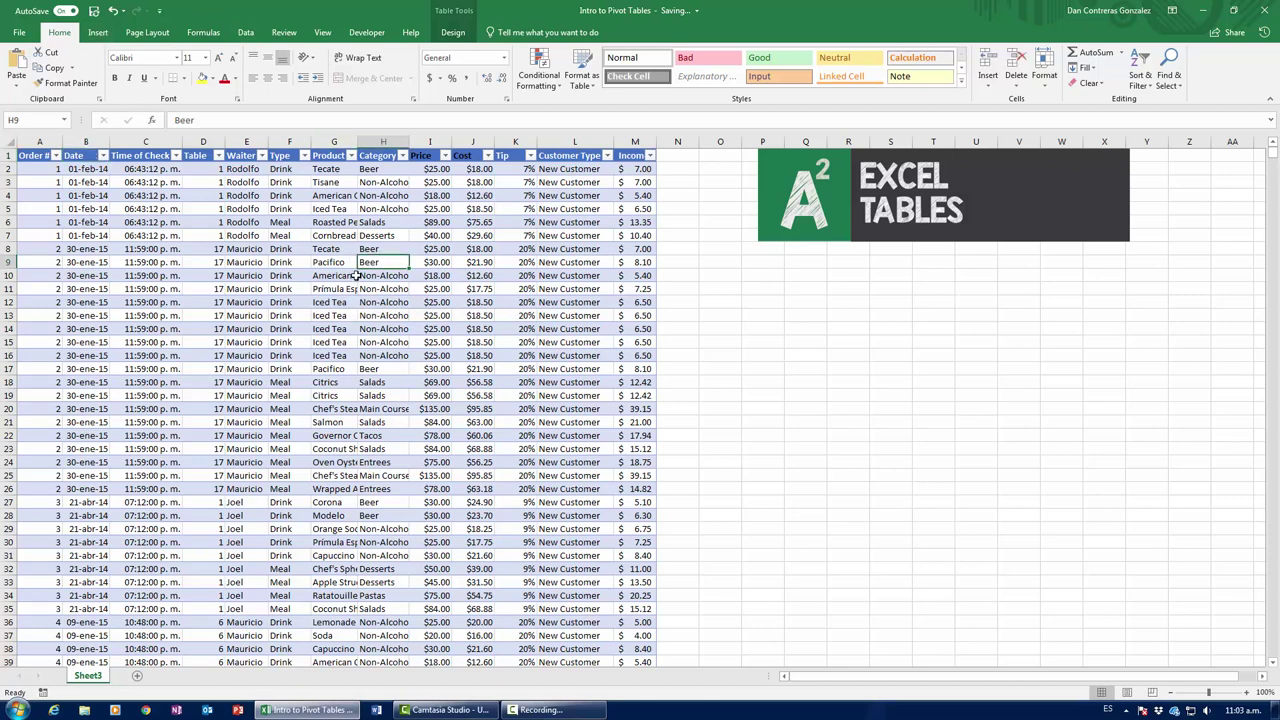
pyautogui.click(97, 32)
pyautogui.click(18, 70)
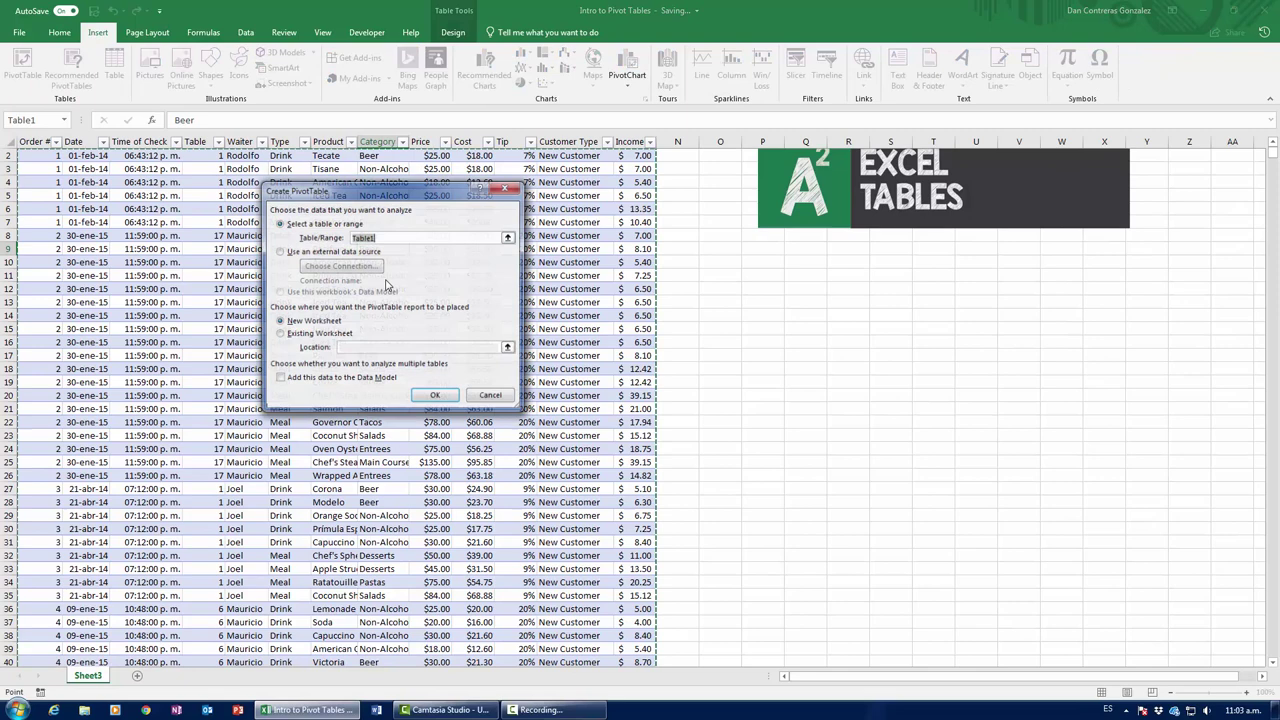
pyautogui.click(432, 397)
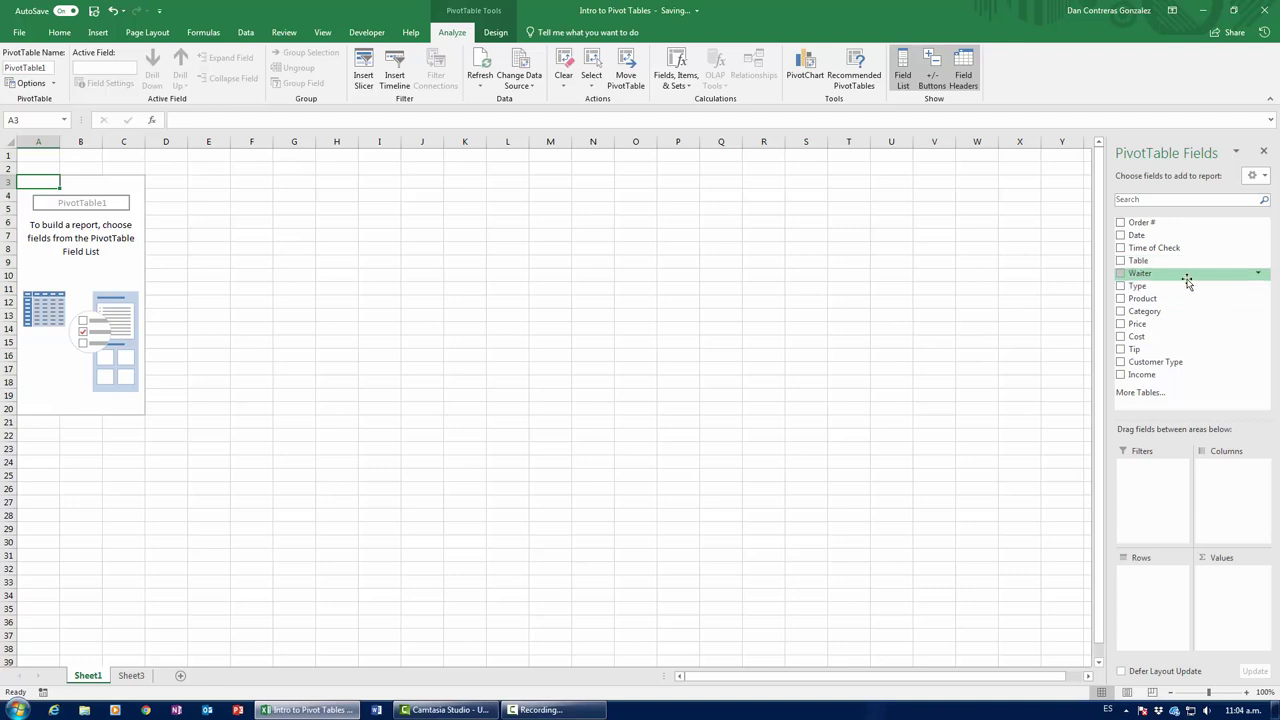
pyautogui.moveTo(1164, 221); pyautogui.dragTo(1152, 590)
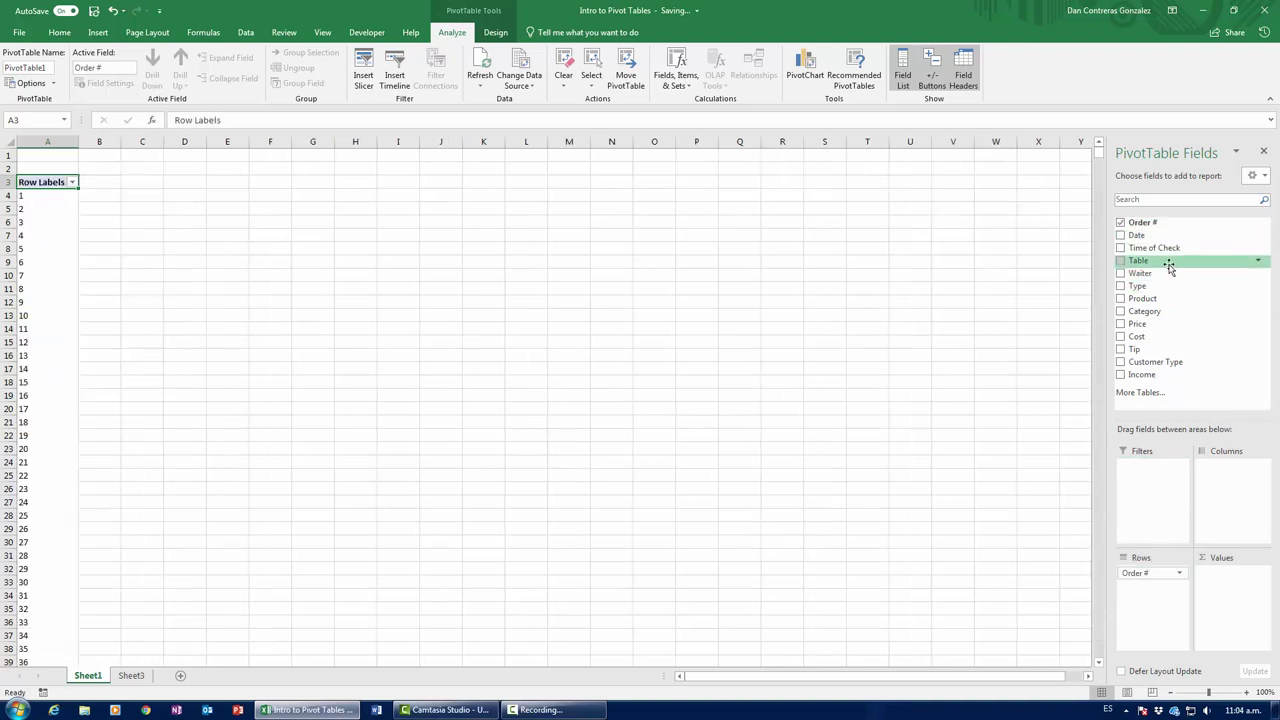
pyautogui.moveTo(1140, 324); pyautogui.dragTo(1196, 583)
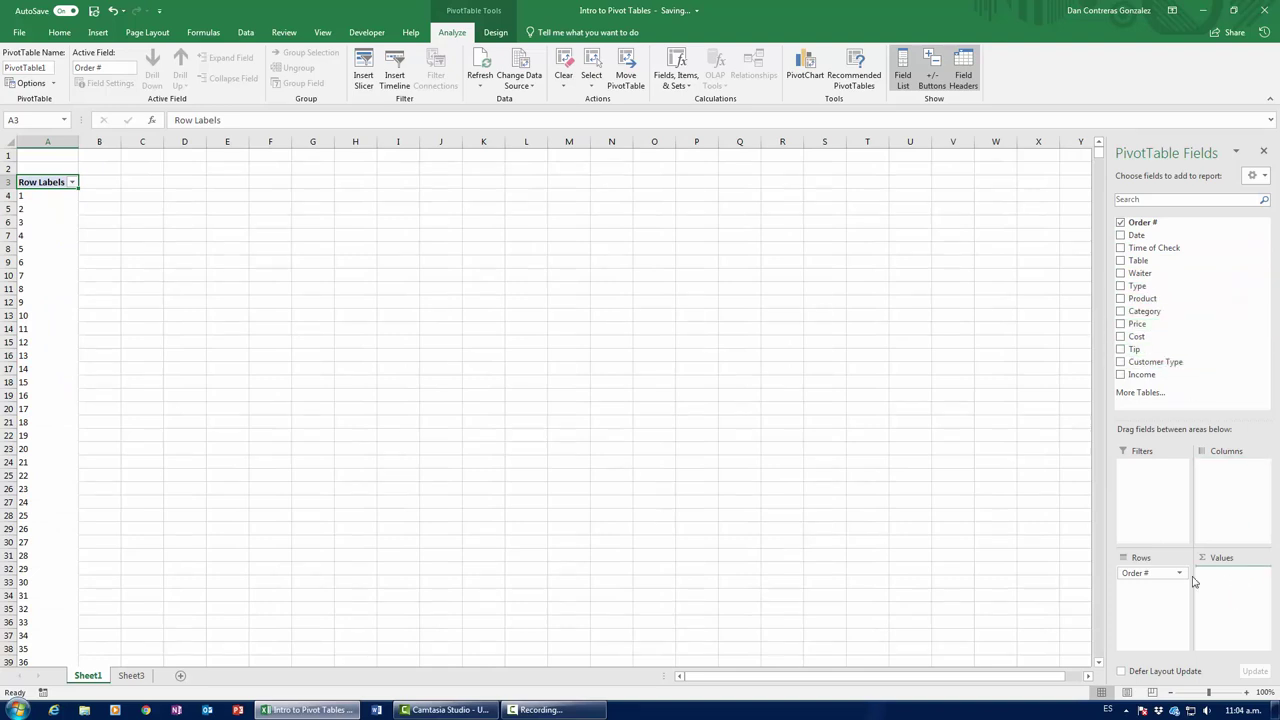
# Format all Sum of Price values in the PivotTable, from B4 down to the grand total, as currency.
pyautogui.click(121, 194)
pyautogui.hotkey('ctrl', 'shift', 'Down')
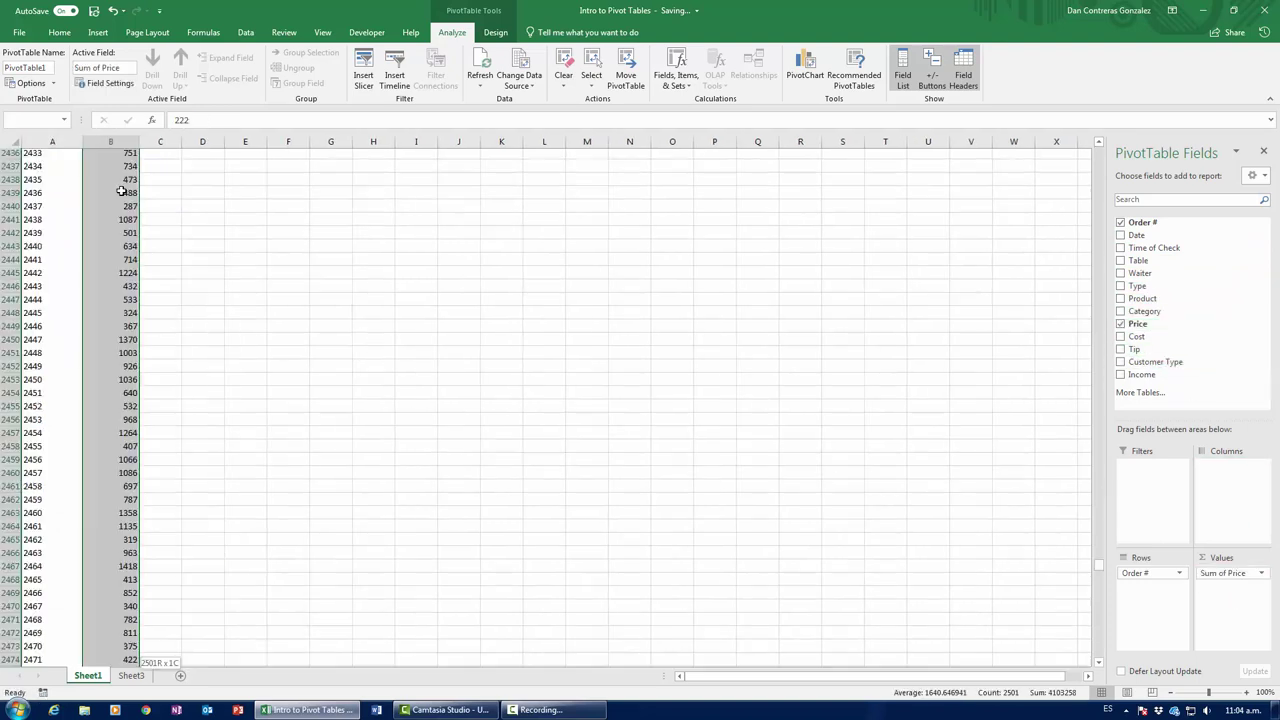
pyautogui.hotkey('ctrl', 'shift', 'Up')
pyautogui.hotkey('ctrl', 'shift', 'Down')
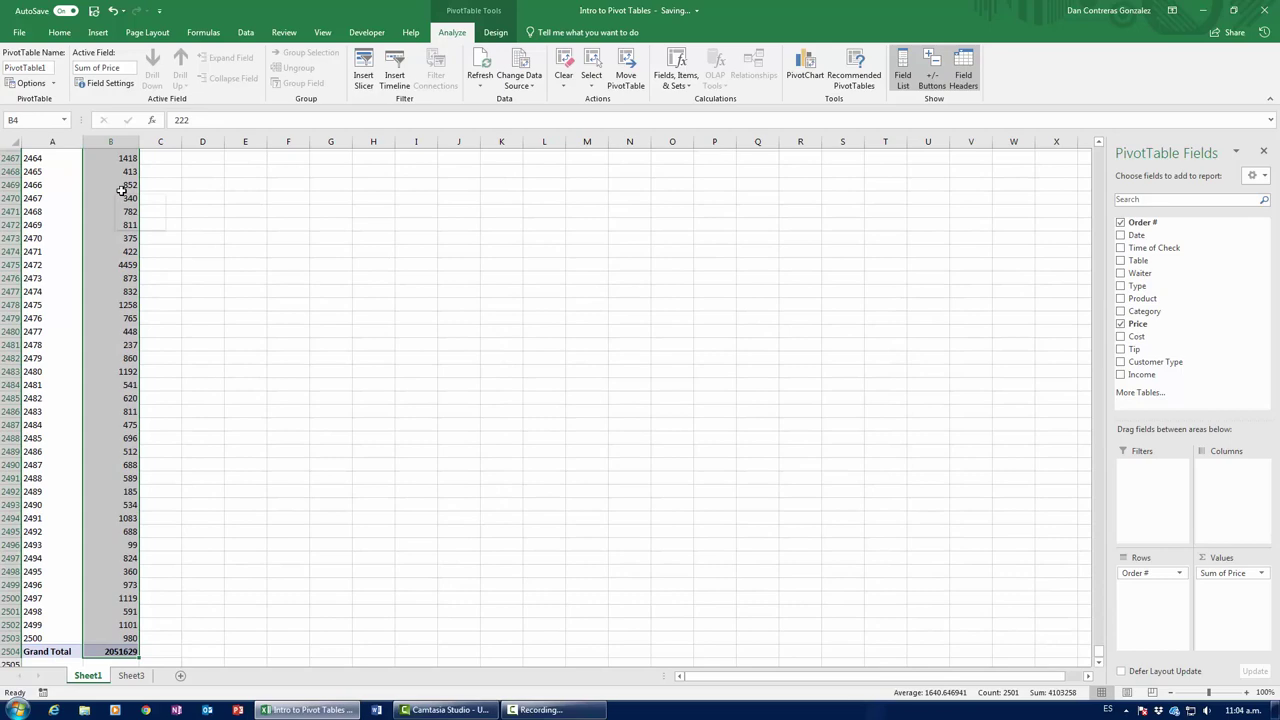
pyautogui.hotkey('ctrl', 'BackSpace')
pyautogui.hotkey('ctrl', 'shift', '4')
pyautogui.press('Left')
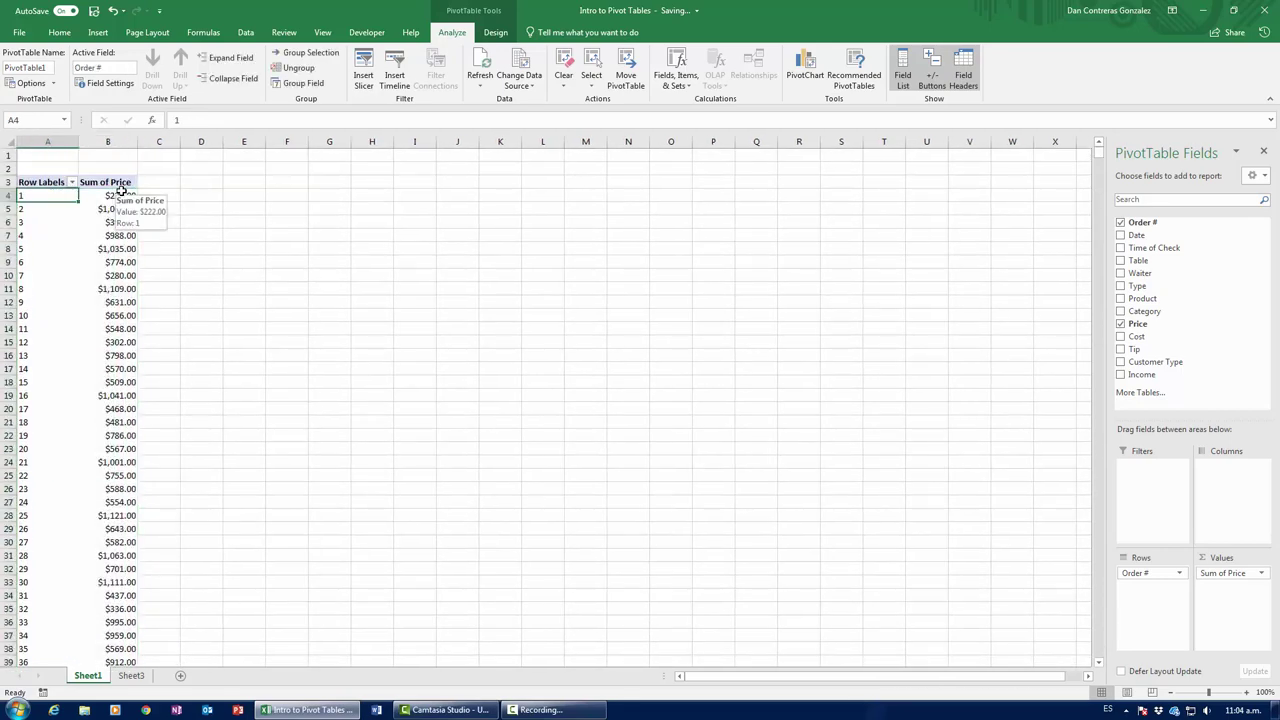
# Examine the end of the PivotTable for the last order number, its price sum and the grand total.
pyautogui.press('Right')
pyautogui.hotkey('ctrl', 'Down')
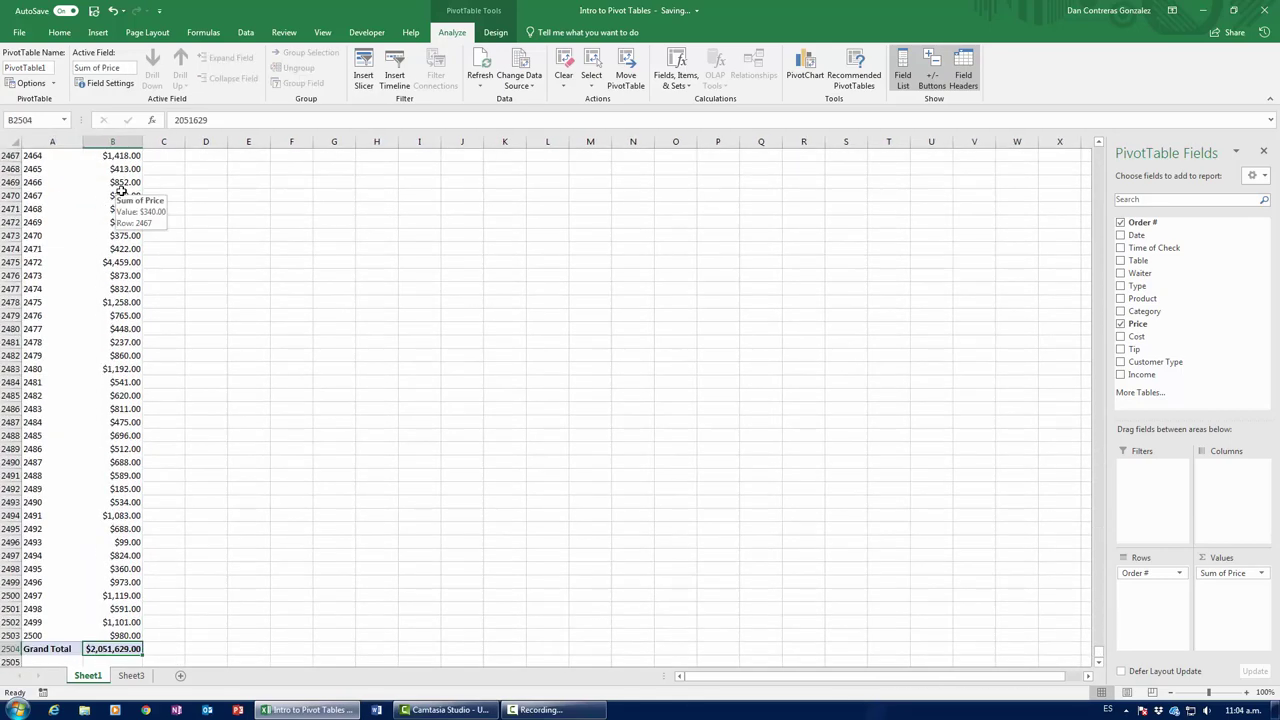
pyautogui.press('Left')
pyautogui.press('Up')
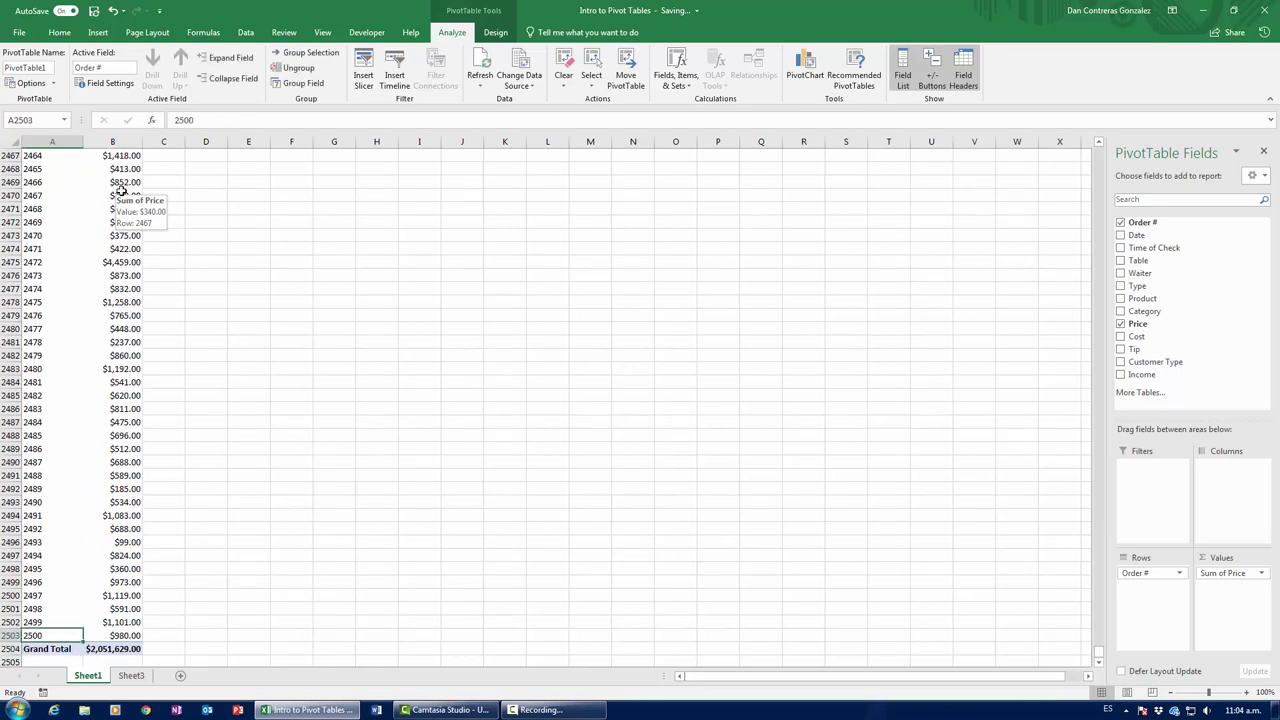
pyautogui.hotkey('ctrl', 'Up')
pyautogui.press('Right')
pyautogui.hotkey('ctrl', 'Down')
pyautogui.press('Left')
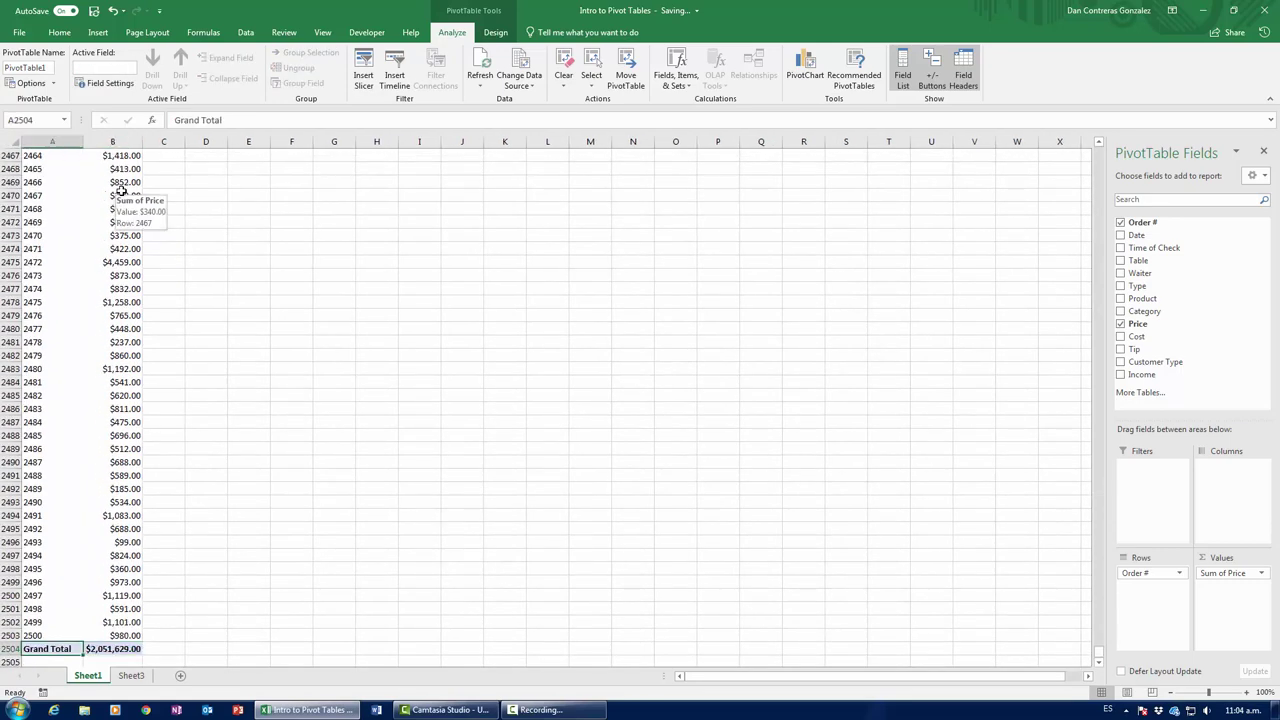
pyautogui.press('Up')
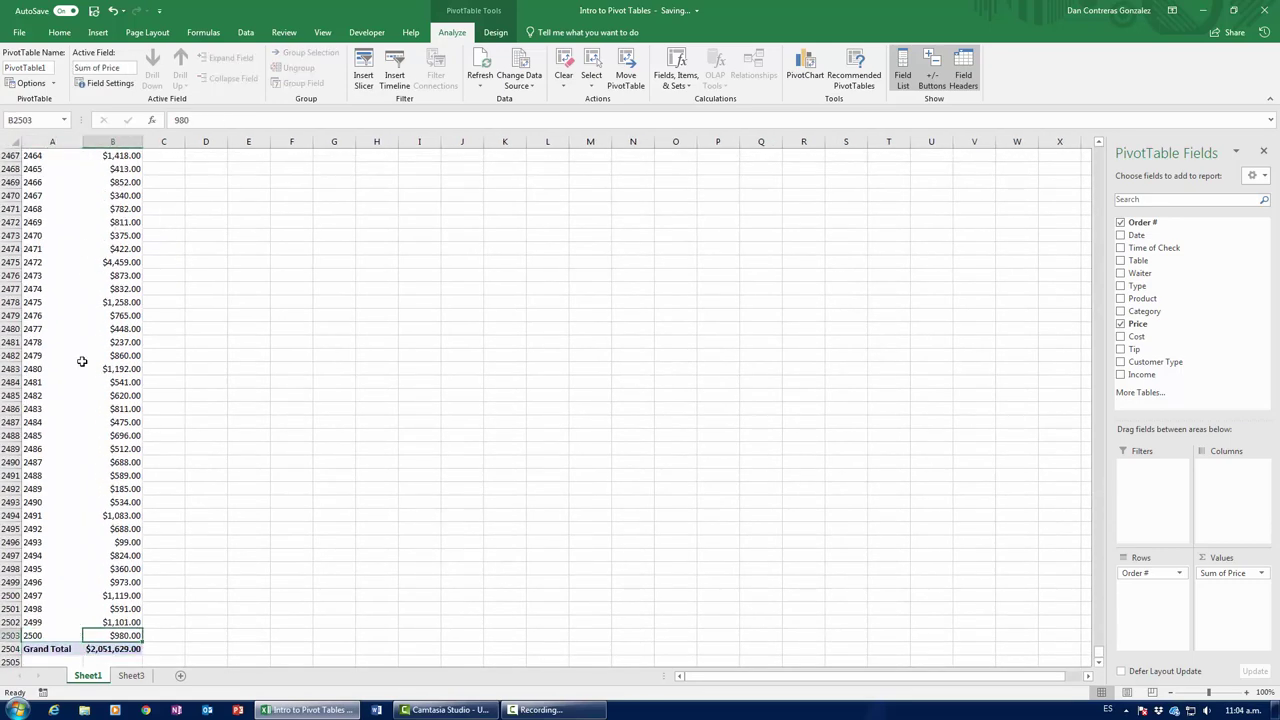
# Add a new record with Order # 2501 in A30134, directly below the source table on Sheet3.
pyautogui.click(131, 676)
pyautogui.click(52, 440)
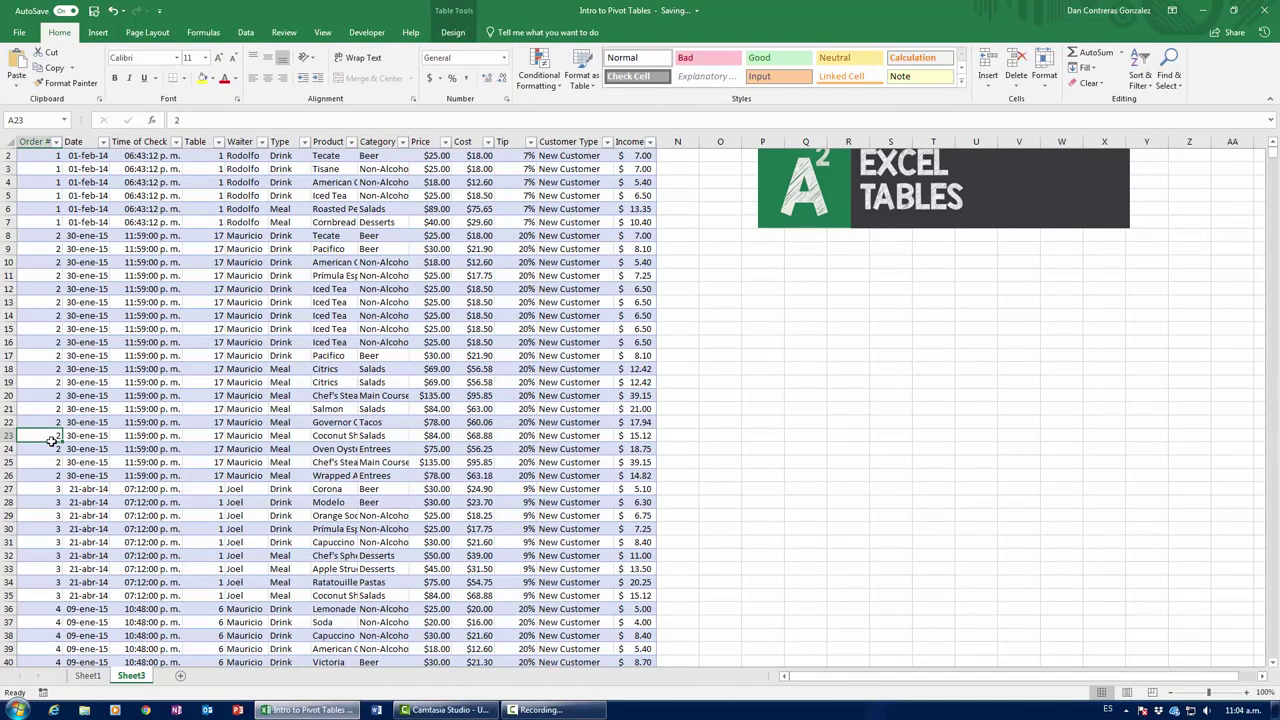
pyautogui.hotkey('ctrl', 'Down')
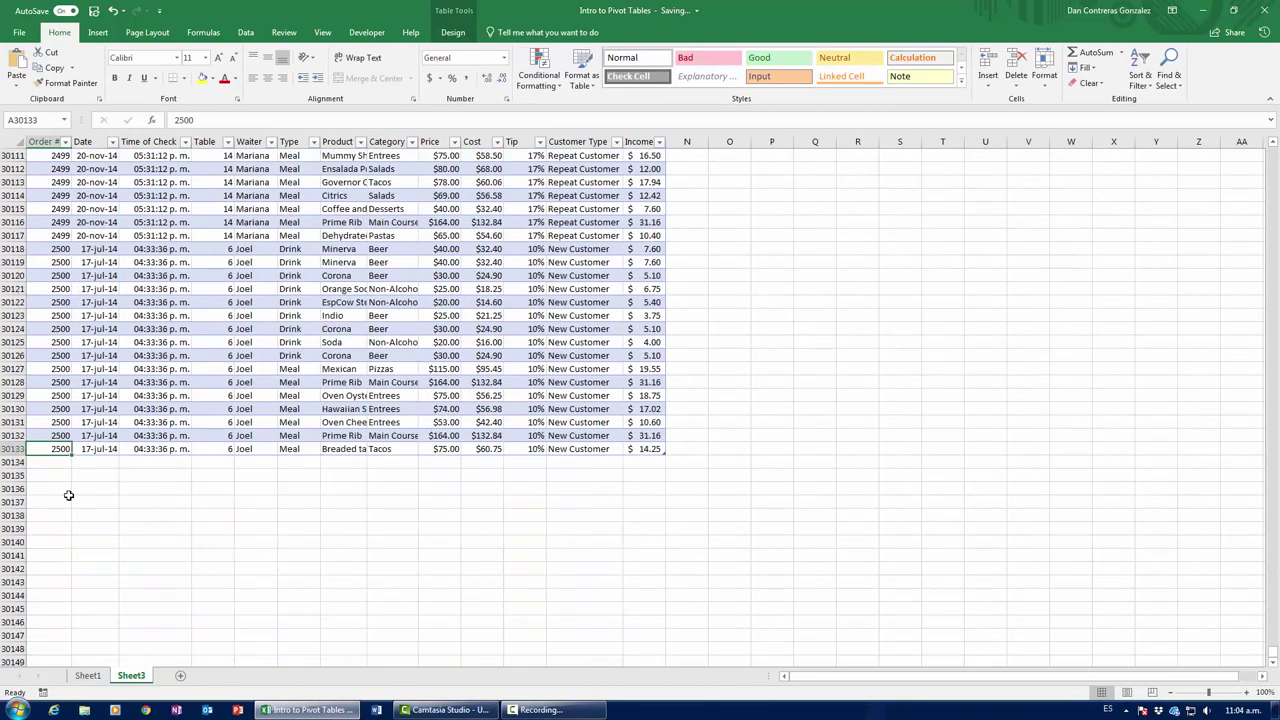
pyautogui.click(51, 461)
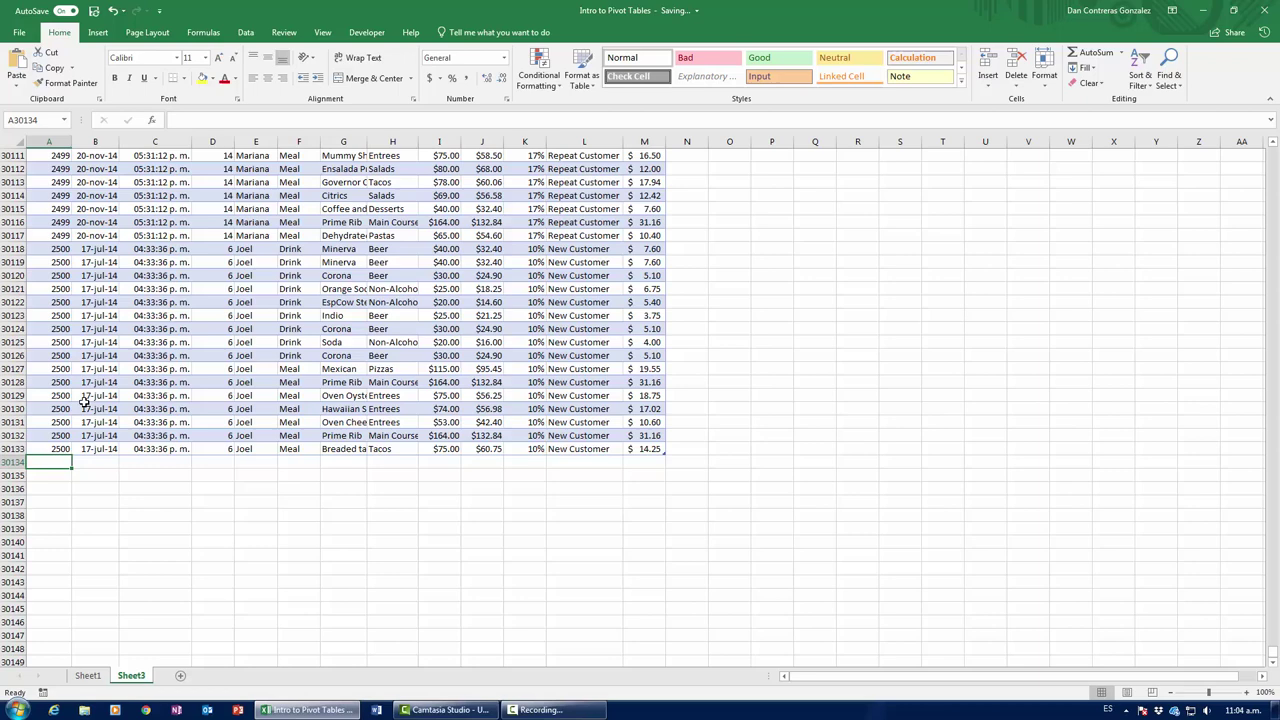
pyautogui.write('2')
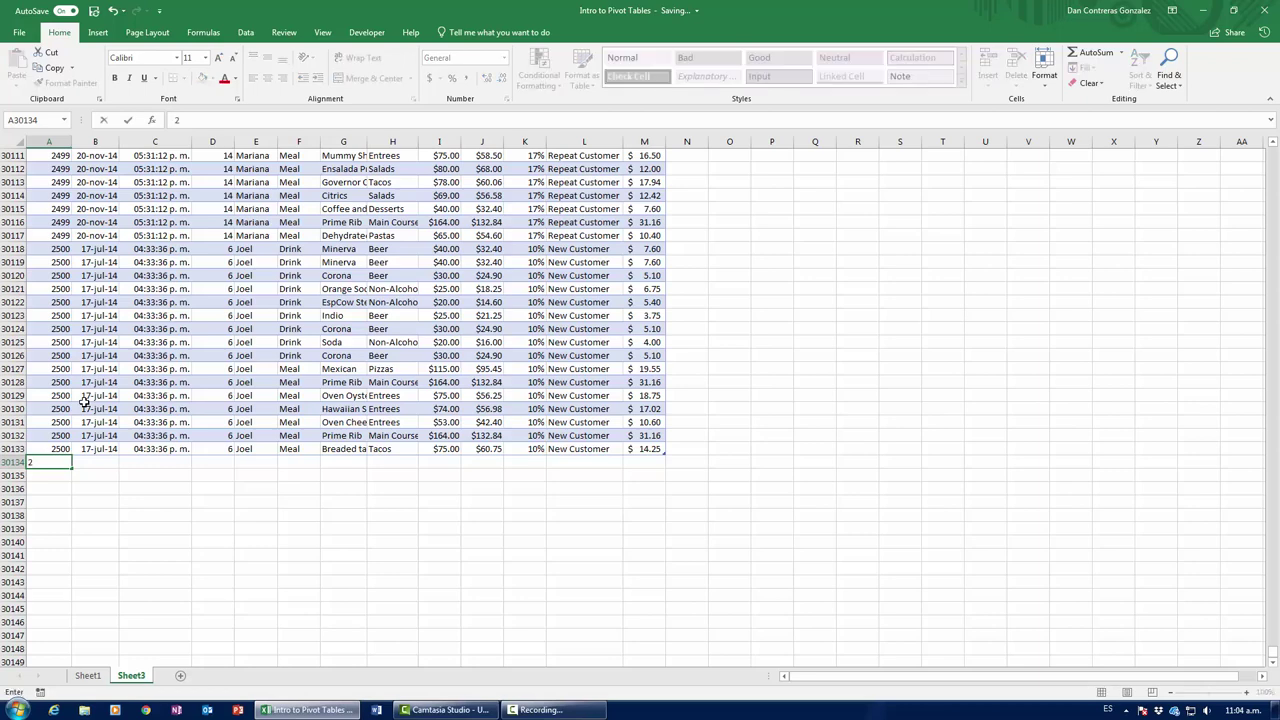
pyautogui.write('501')
pyautogui.press('Return')
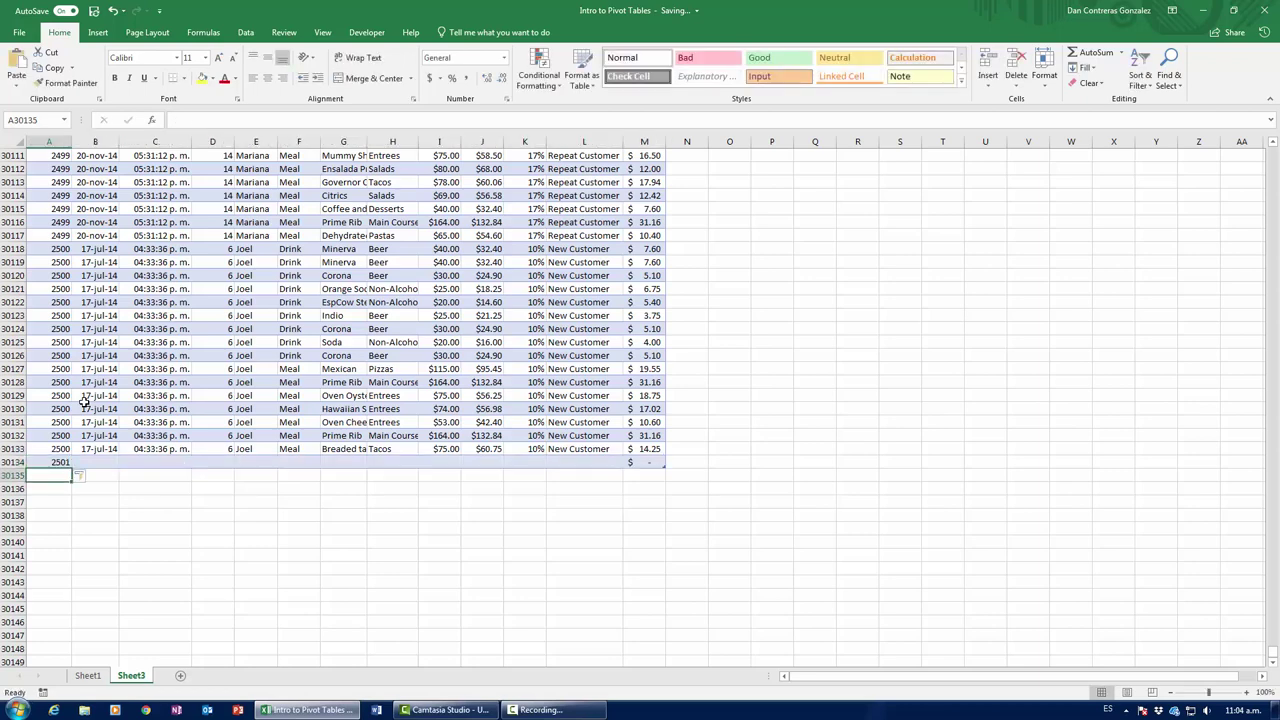
# Copy the Date to Income details of order 1 (B2:M7) into the new record's rows starting at B30134.
pyautogui.click(58, 462)
pyautogui.hotkey('ctrl', 'Home')
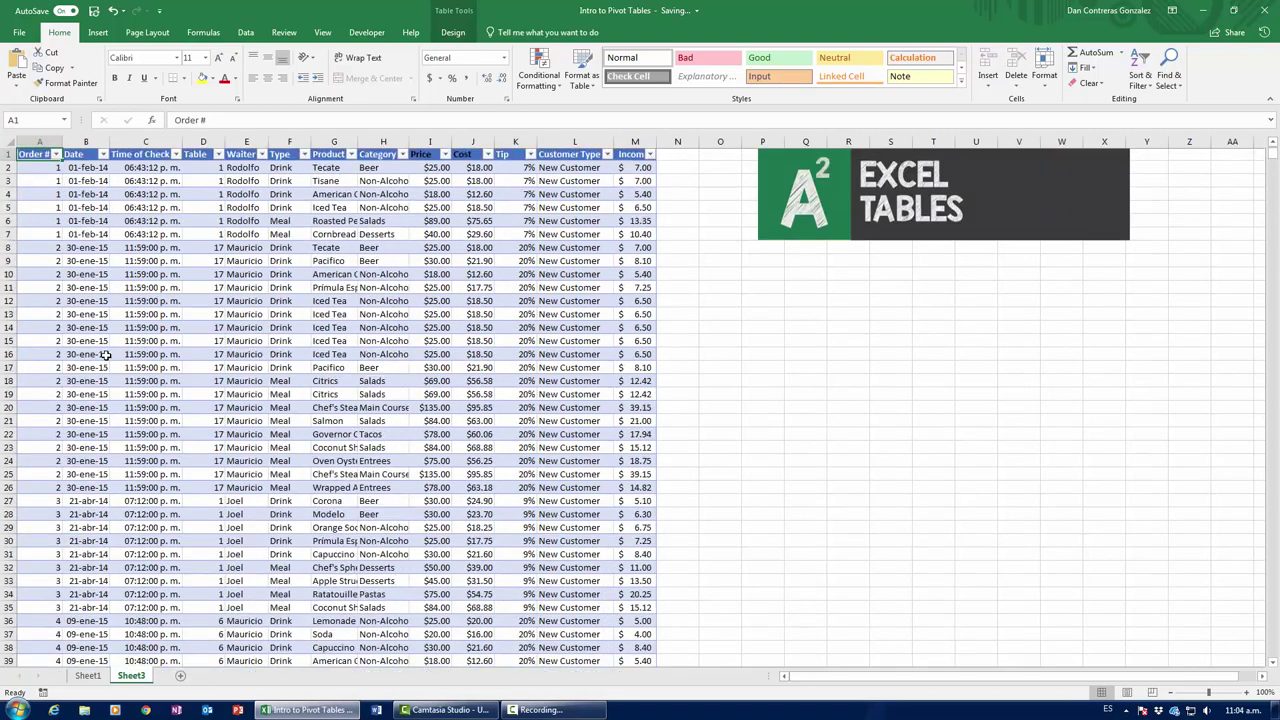
pyautogui.moveTo(88, 168); pyautogui.dragTo(619, 233)
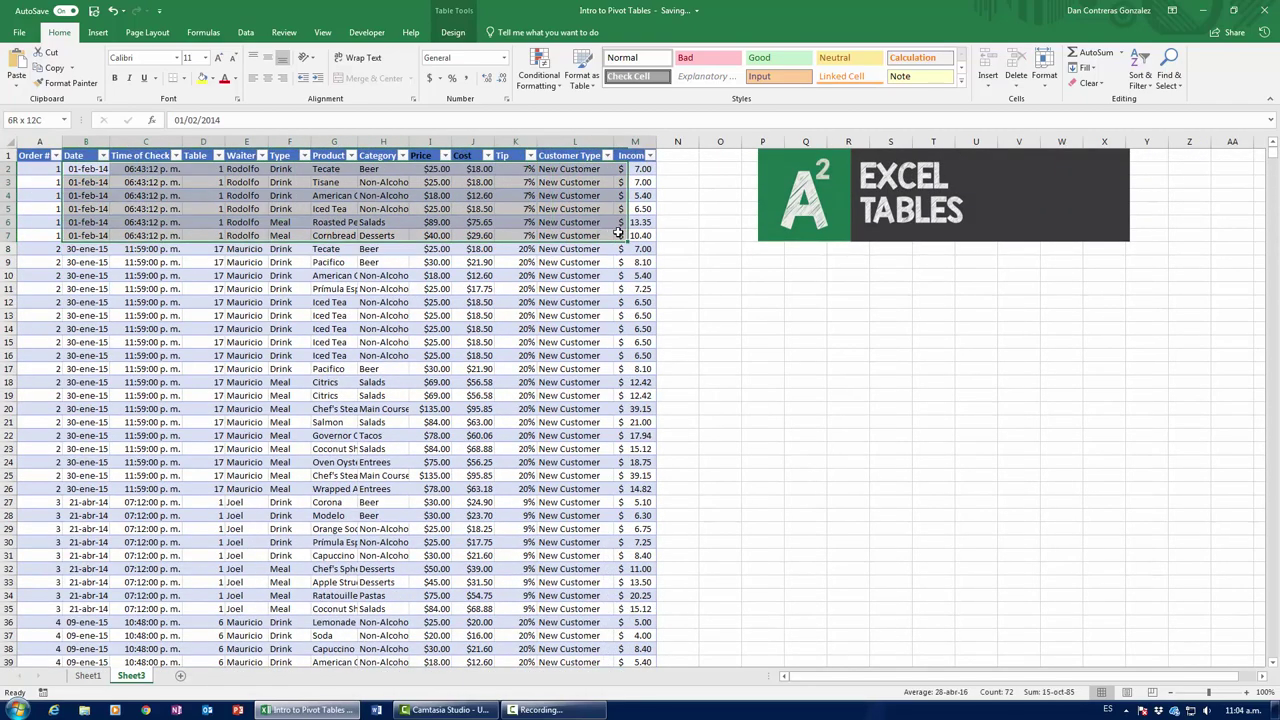
pyautogui.hotkey('ctrl', 'c')
pyautogui.click(104, 261)
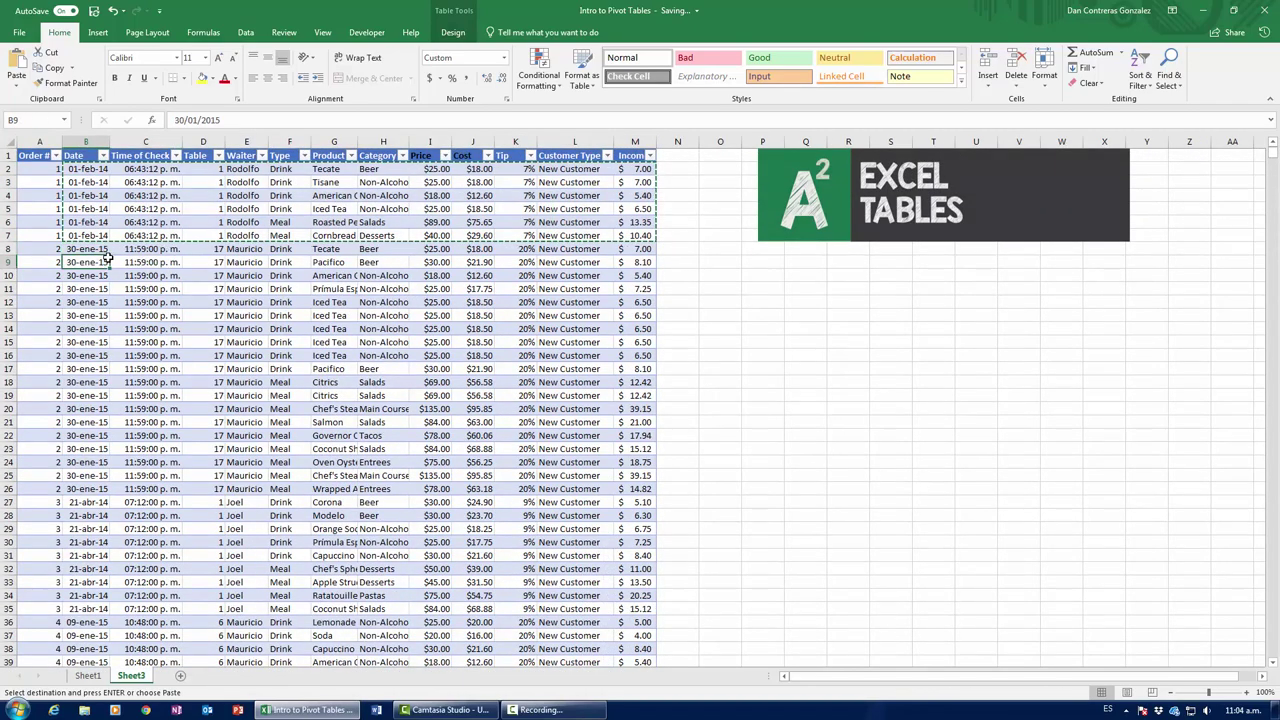
pyautogui.hotkey('ctrl', 'Down')
pyautogui.scroll(-5, 103, 571)
pyautogui.click(100, 462)
pyautogui.press('Return')
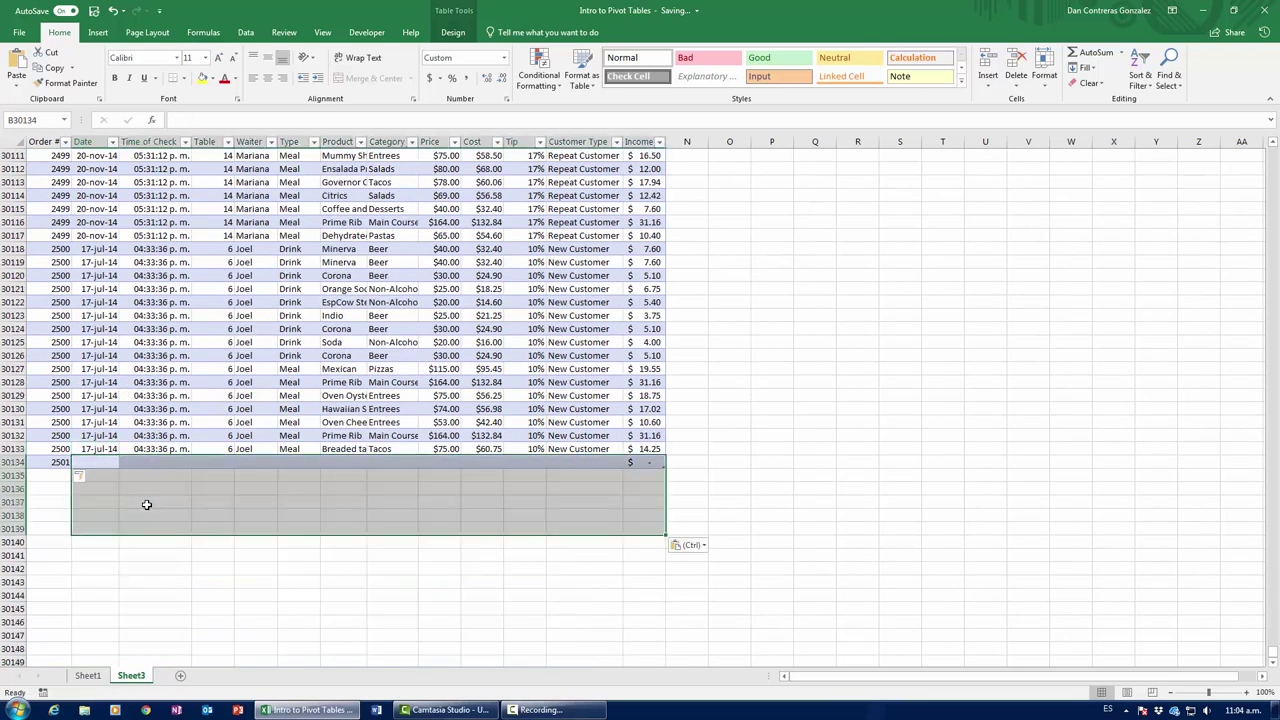
# Copy order number 2501 from A30134 into the blank Order # cells A30135:A30139.
pyautogui.click(60, 463)
pyautogui.hotkey('ctrl', 'c')
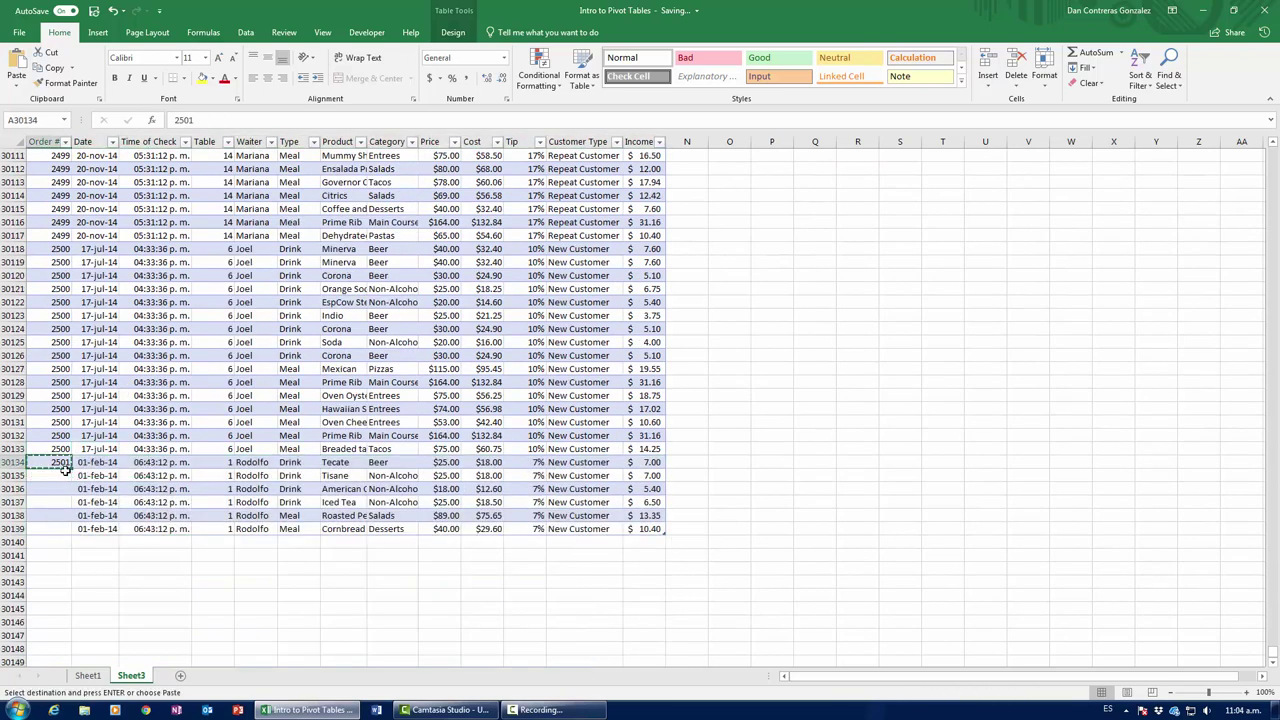
pyautogui.moveTo(60, 476); pyautogui.dragTo(60, 528)
pyautogui.hotkey('ctrl', 'v')
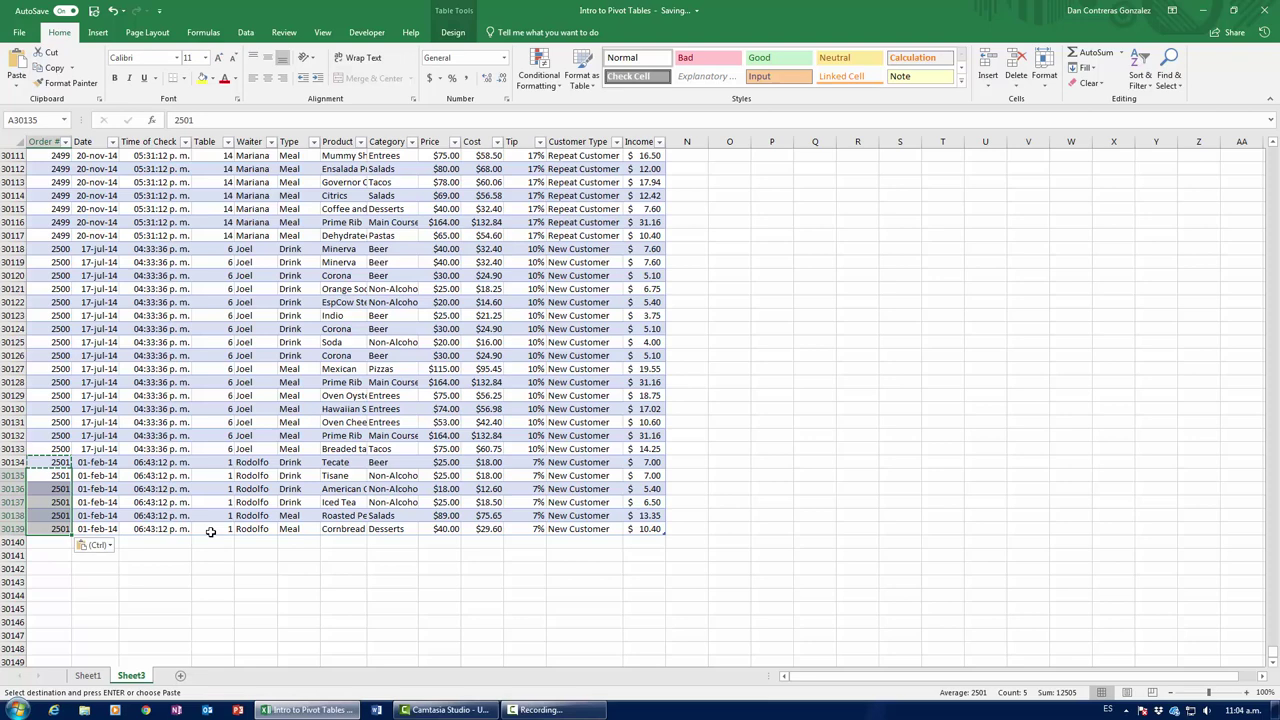
pyautogui.press('Escape')
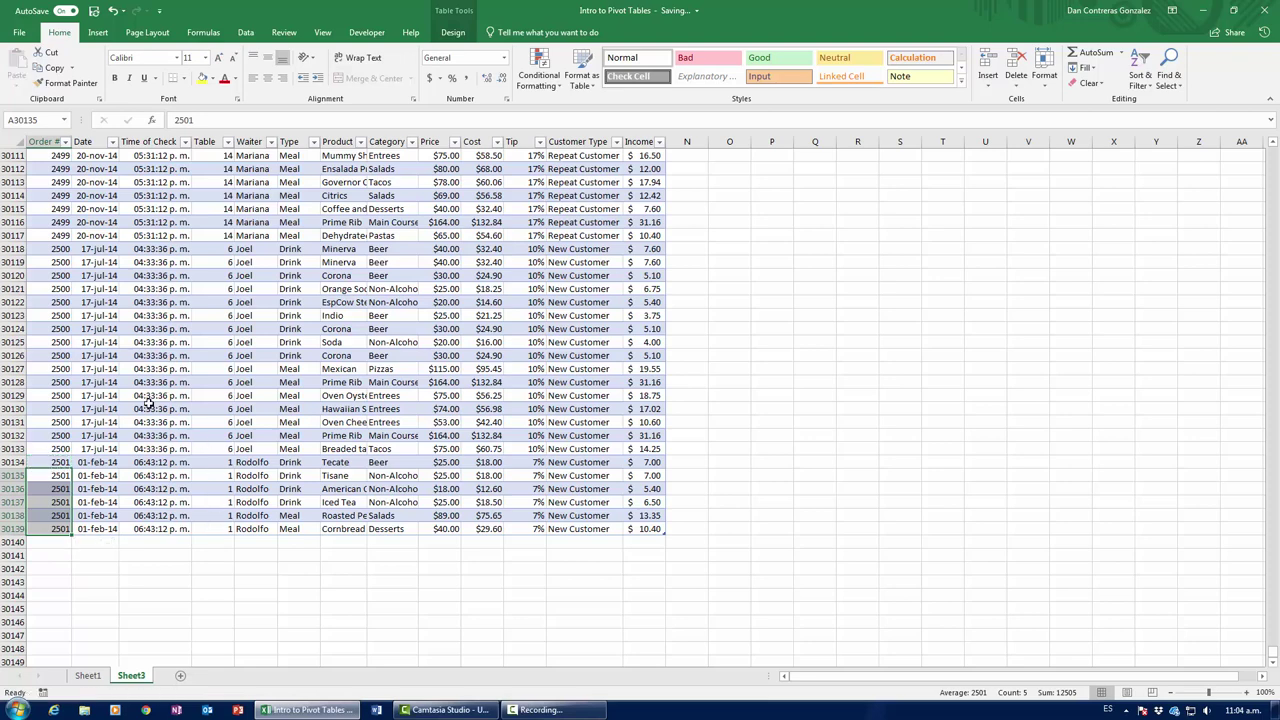
pyautogui.click(240, 476)
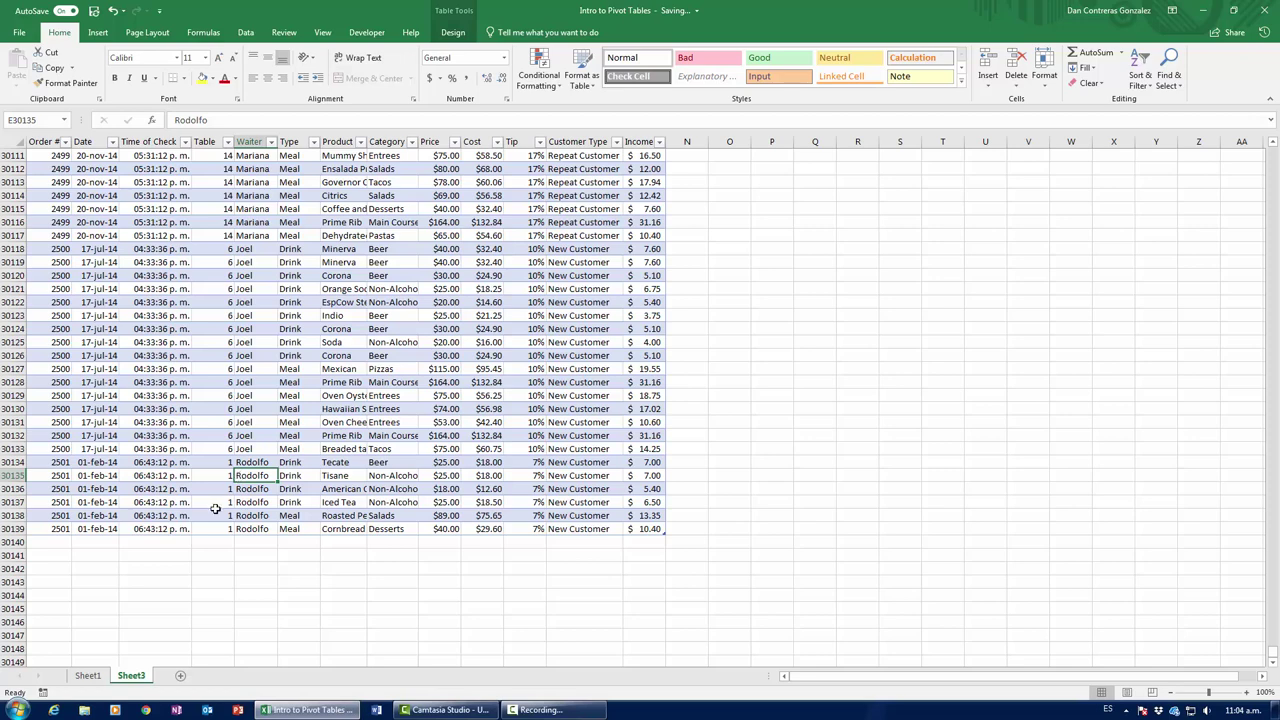
# Check which source range the PivotTable on Sheet1 uses, leaving the data source setting without changes.
pyautogui.click(88, 676)
pyautogui.click(113, 357)
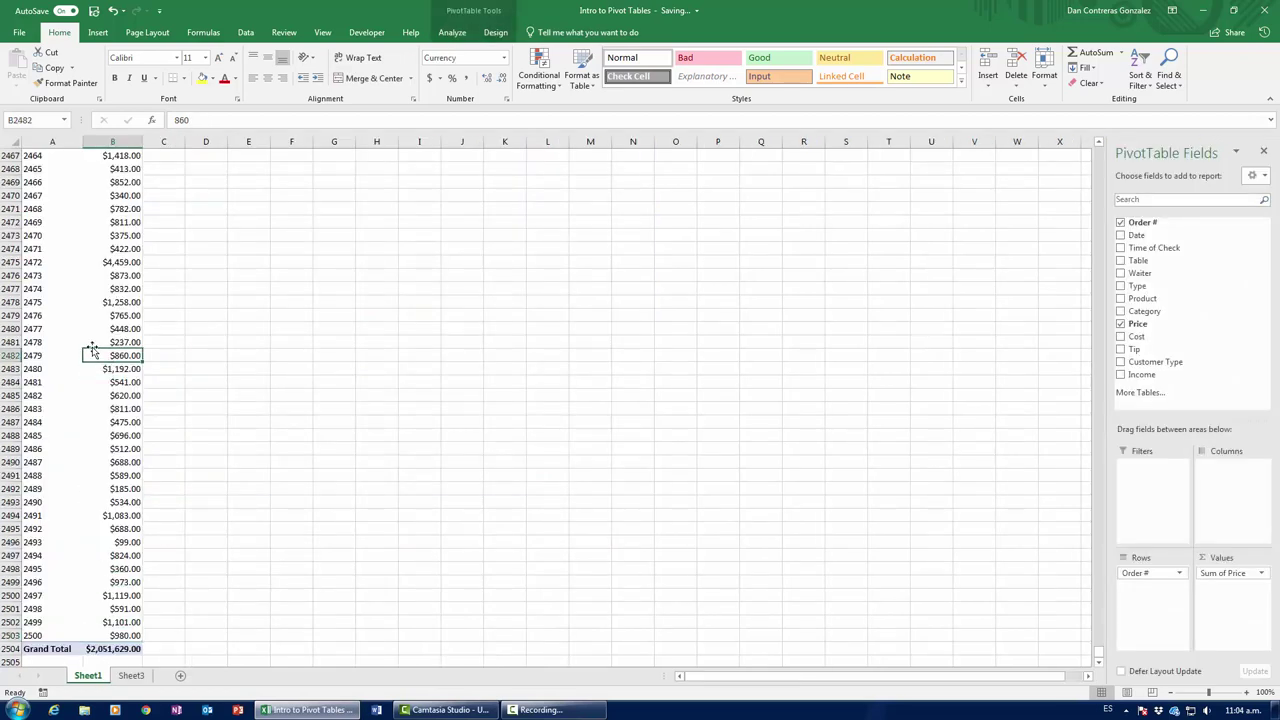
pyautogui.click(452, 33)
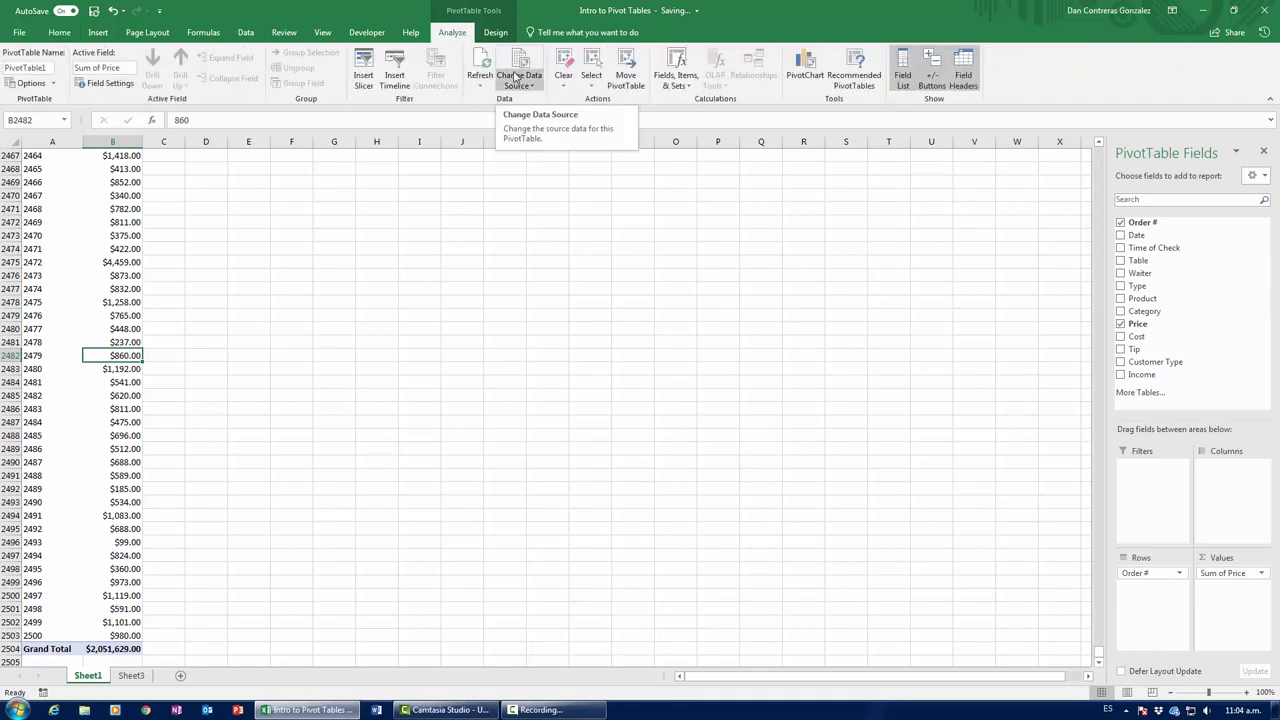
pyautogui.click(516, 77)
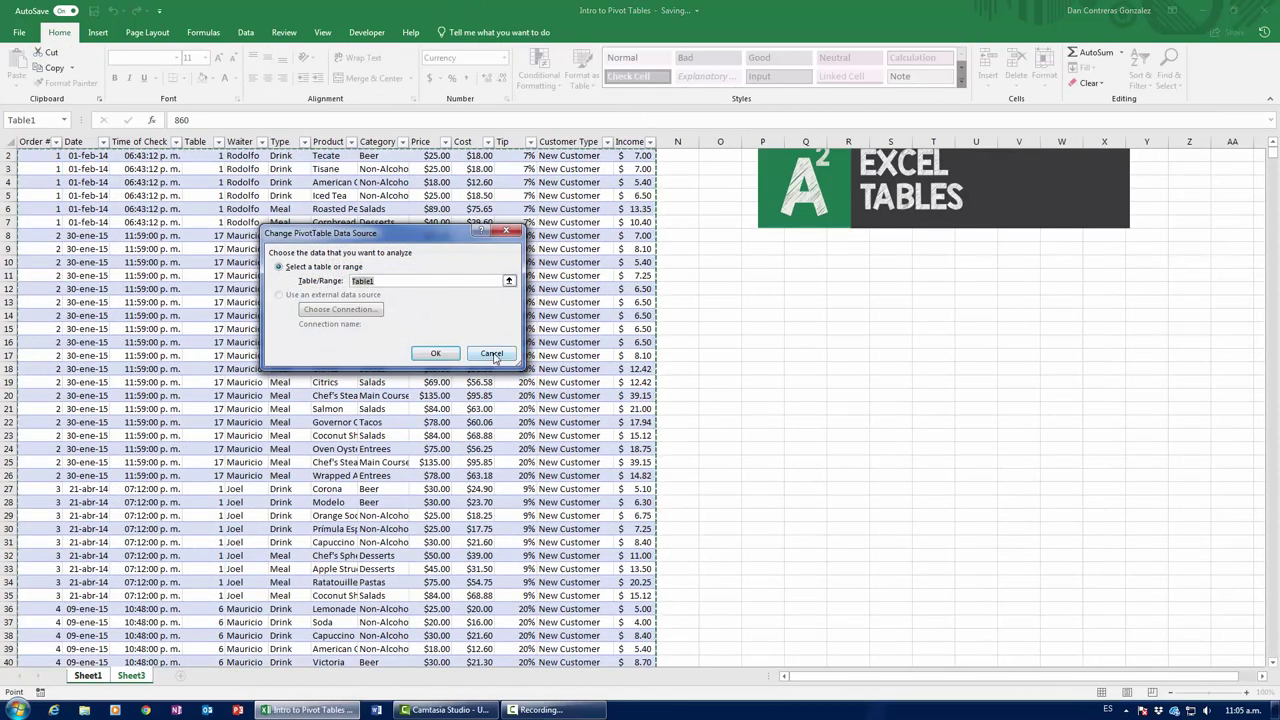
pyautogui.click(492, 355)
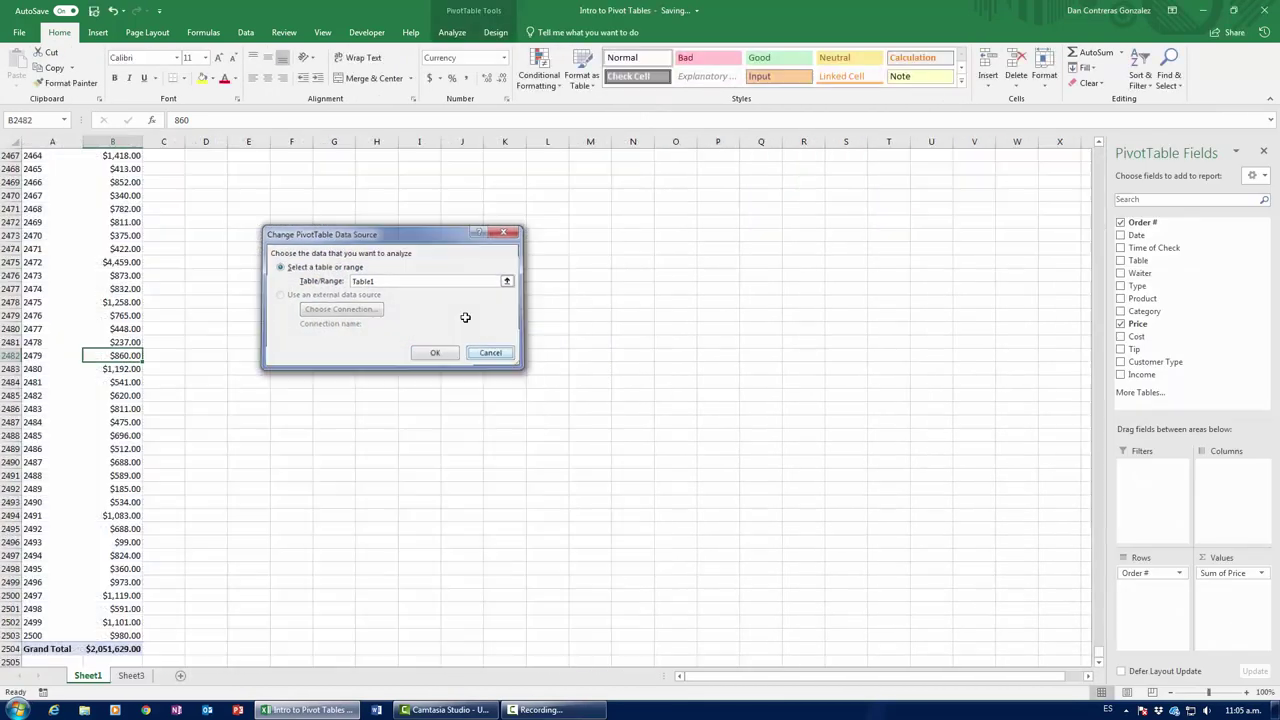
# Refresh the PivotTable on Sheet1 and select its row for order 2501, A2504:B2504.
pyautogui.click(120, 529)
pyautogui.click(452, 32)
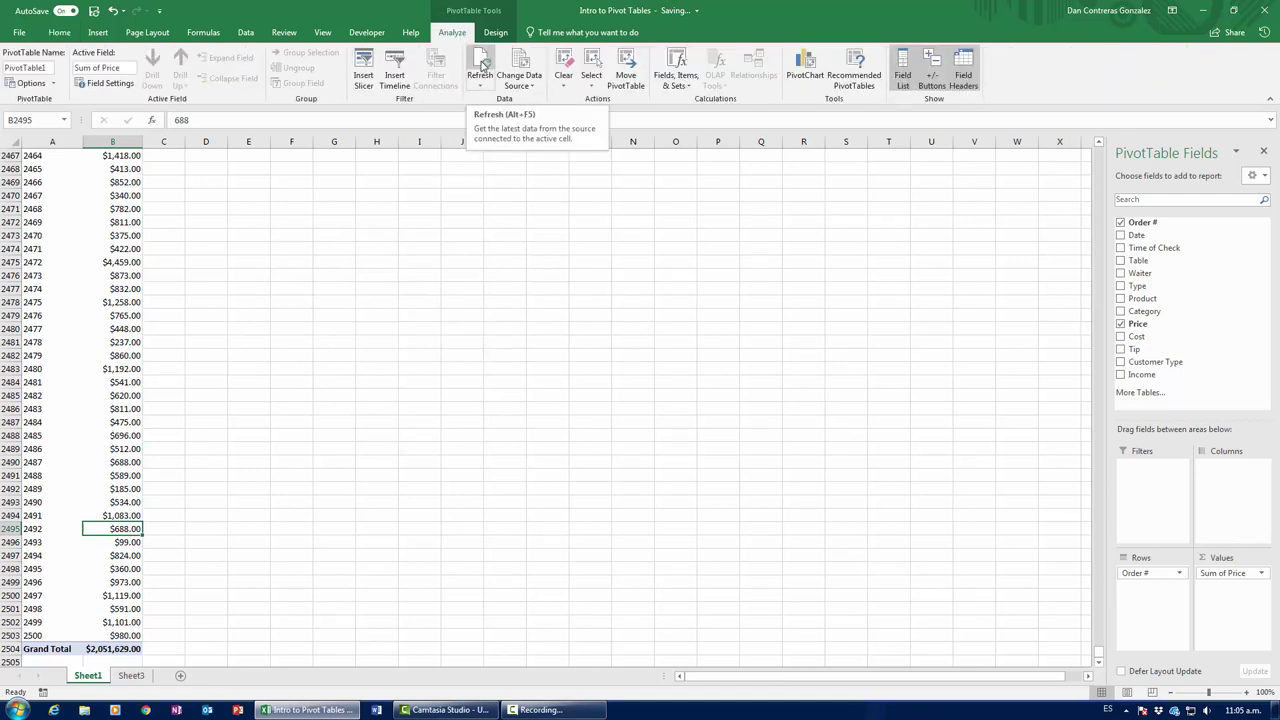
pyautogui.click(481, 65)
pyautogui.scroll(-4, 135, 418)
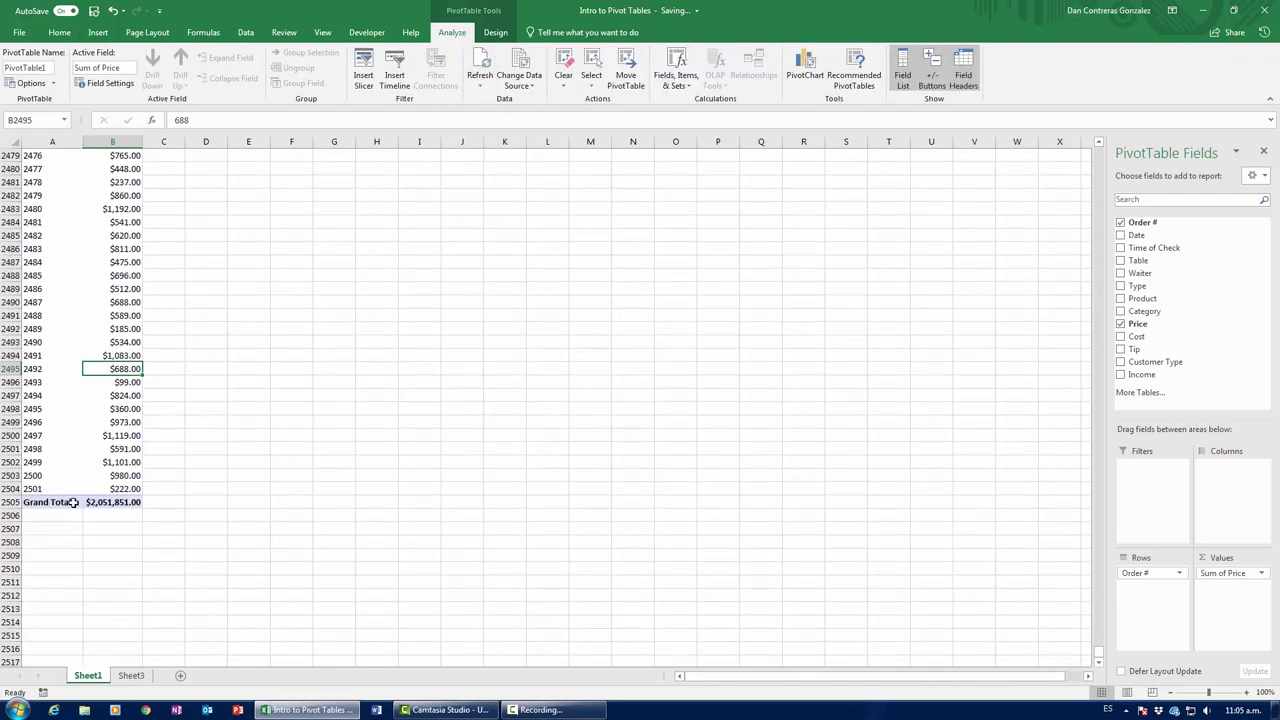
pyautogui.moveTo(46, 489); pyautogui.dragTo(115, 489)
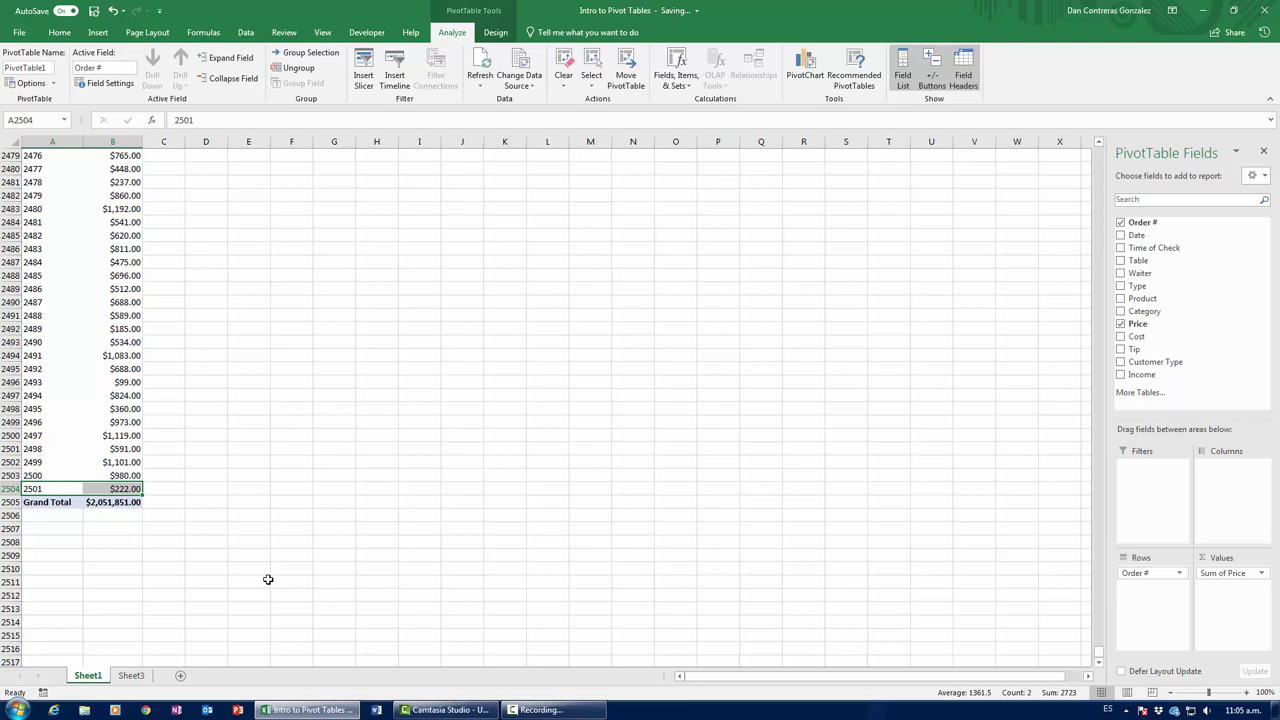
# Examine the order 2501 records at the end of the source table on Sheet3, and return to Sheet1.
pyautogui.click(131, 675)
pyautogui.click(62, 528)
pyautogui.hotkey('ctrl', 'Down')
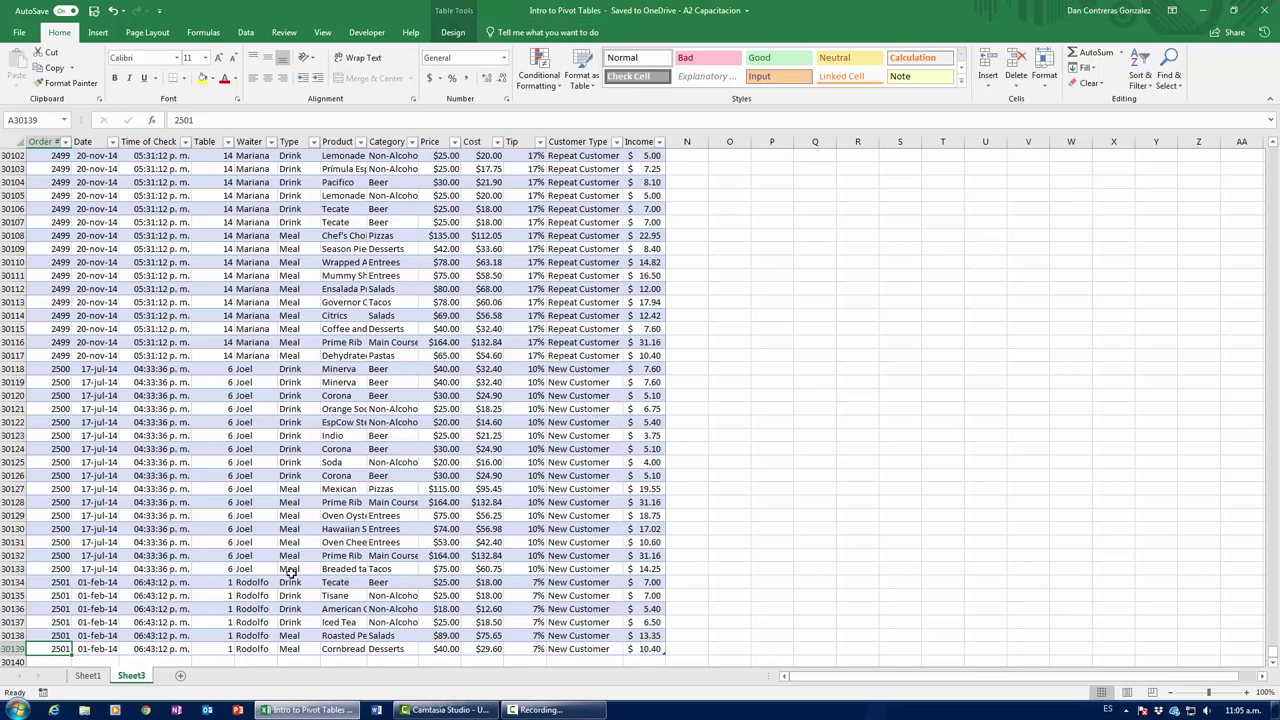
pyautogui.click(88, 676)
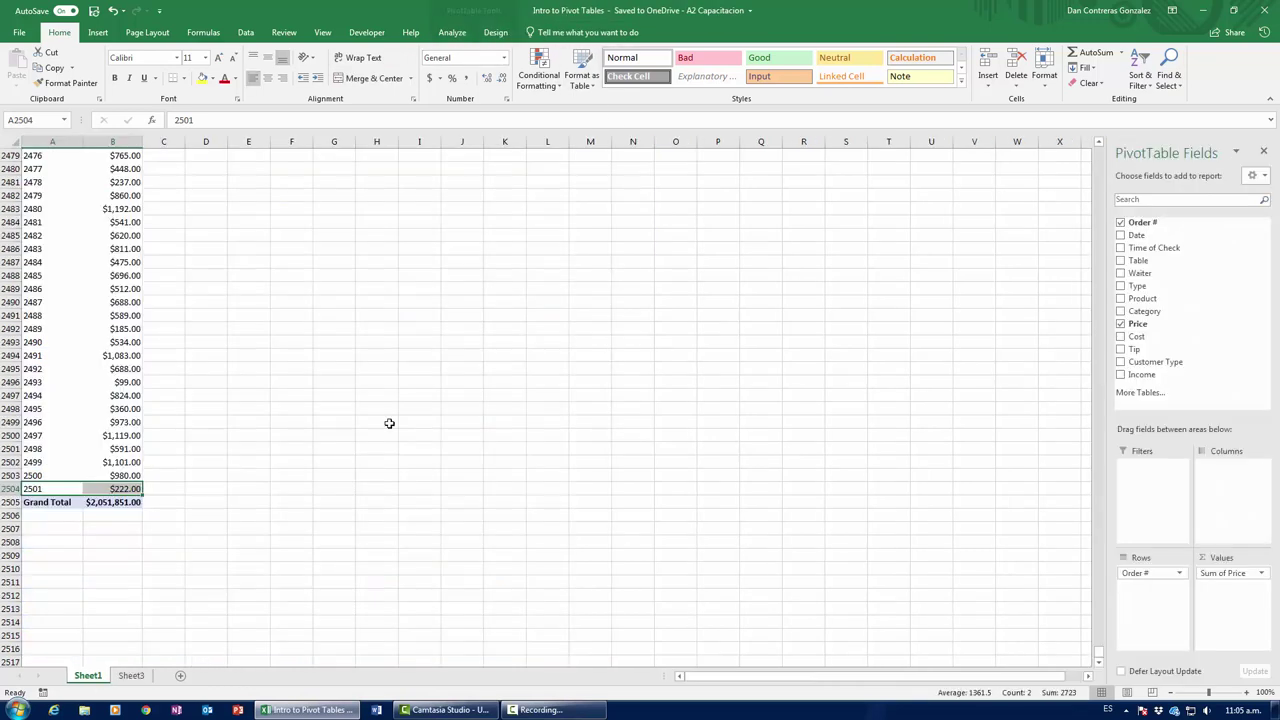
# Refresh all data in the workbook from a PivotTable cell on Sheet1.
pyautogui.click(112, 262)
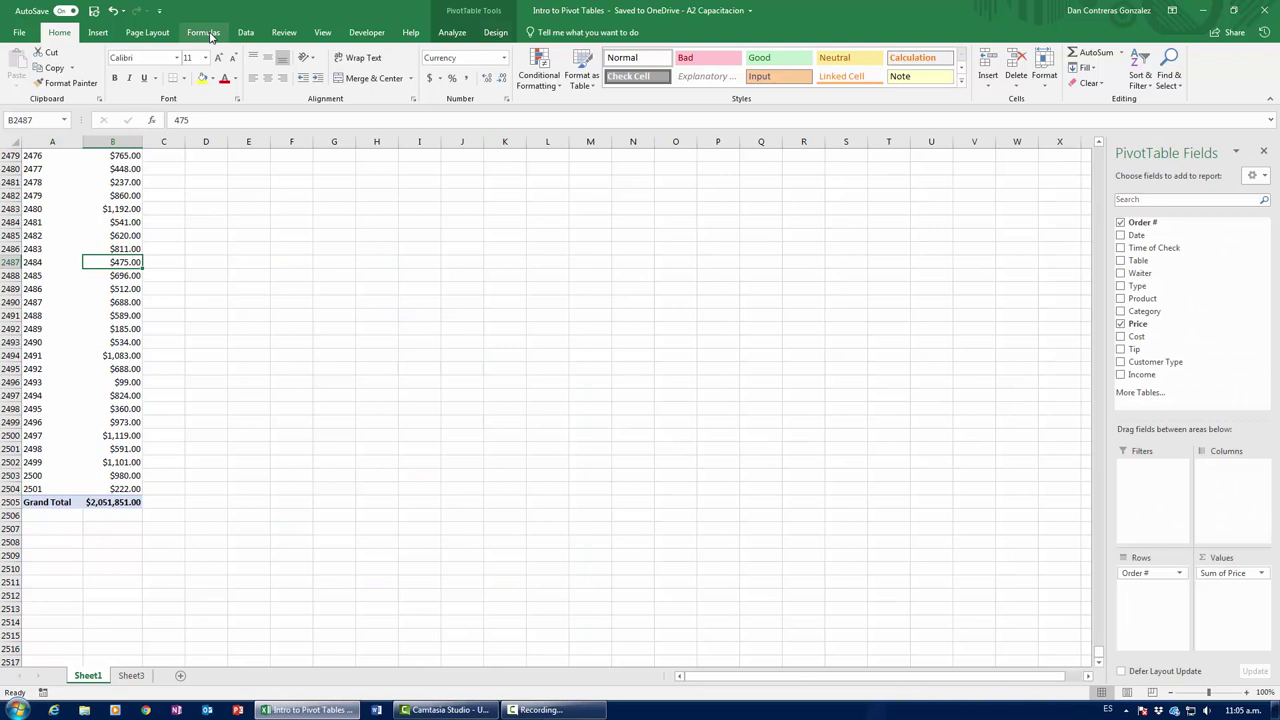
pyautogui.click(245, 32)
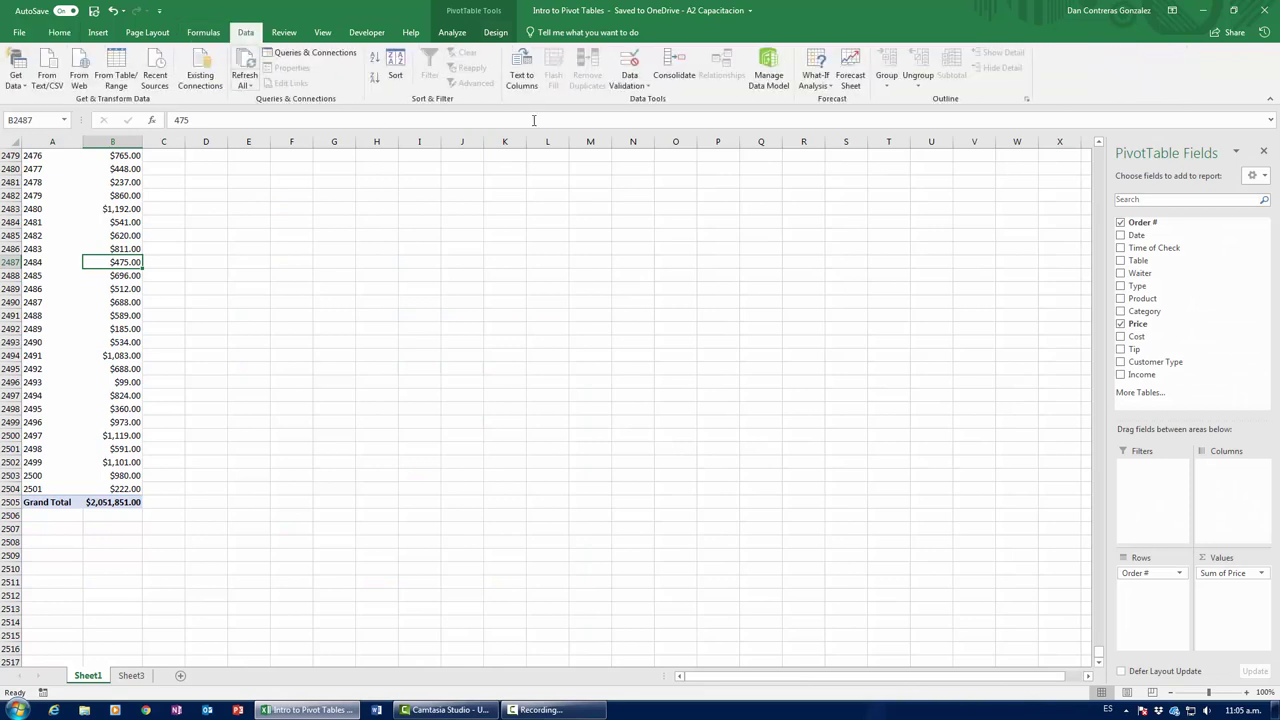
pyautogui.click(249, 60)
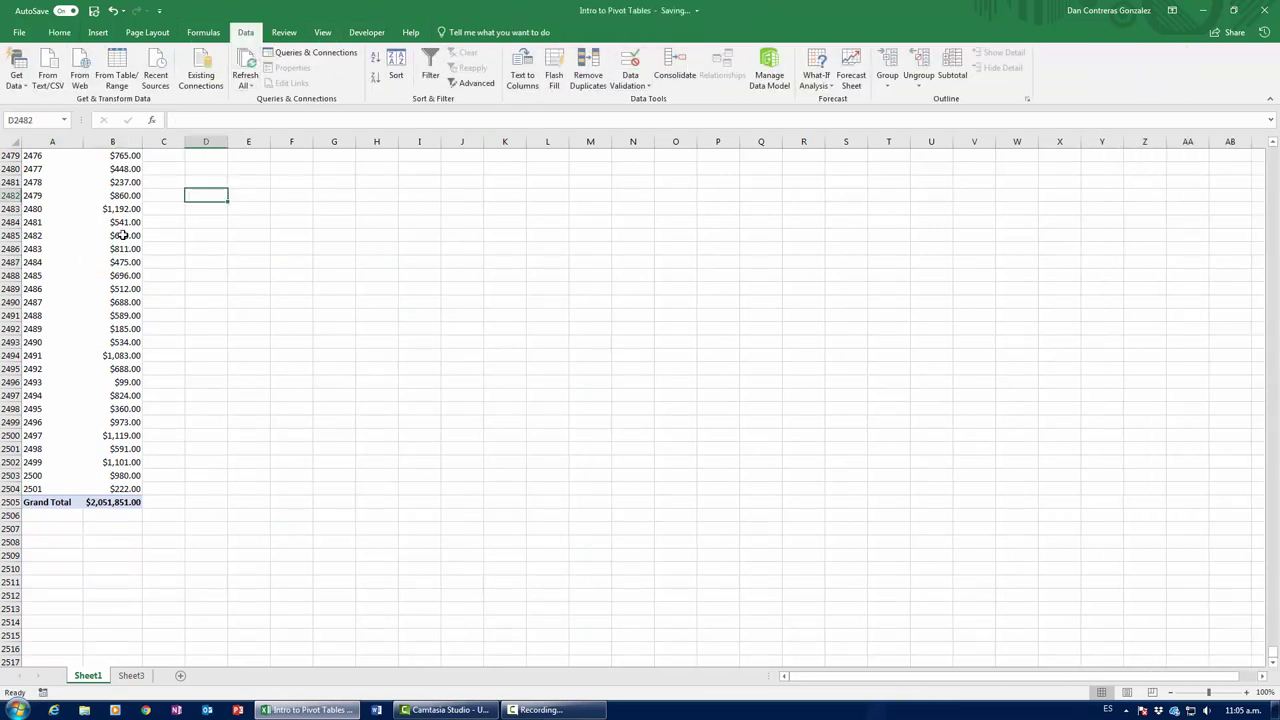
pyautogui.scroll(14, 109, 354)
pyautogui.click(112, 355)
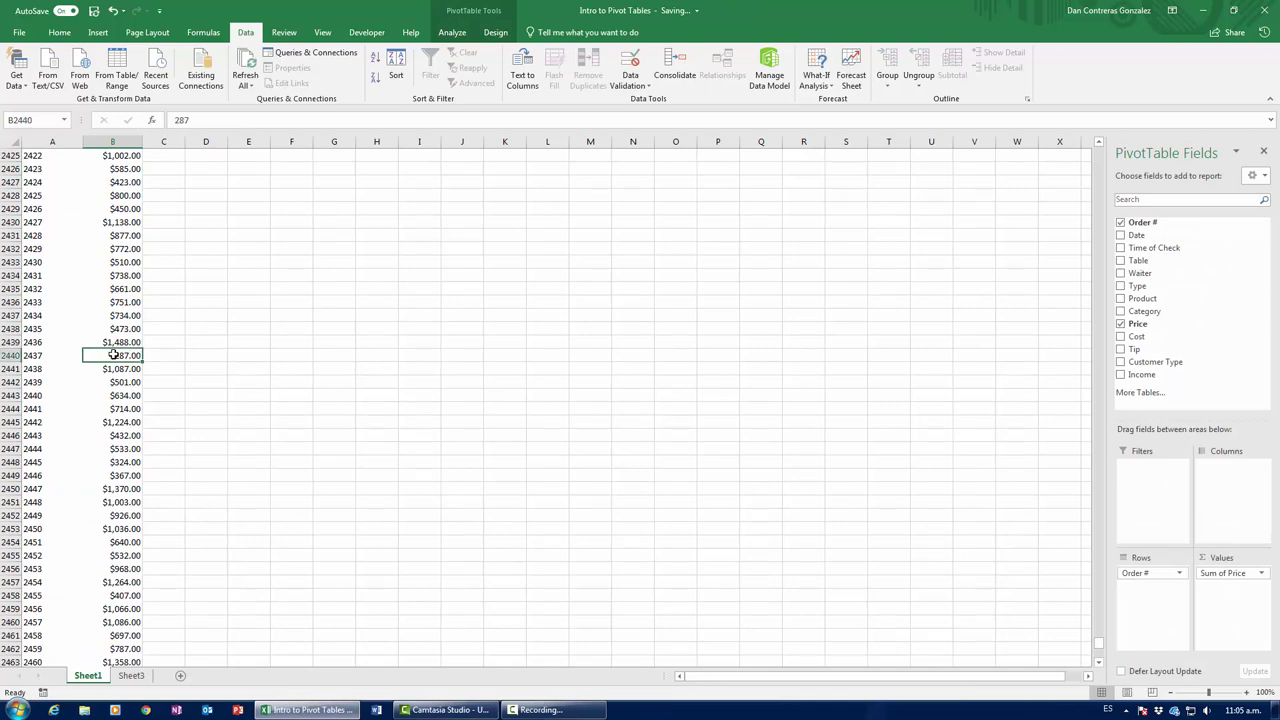
# Insert a slicer for the Waiter field of the Sheet3 table and place it below the Excel Tables banner.
pyautogui.click(131, 675)
pyautogui.click(228, 407)
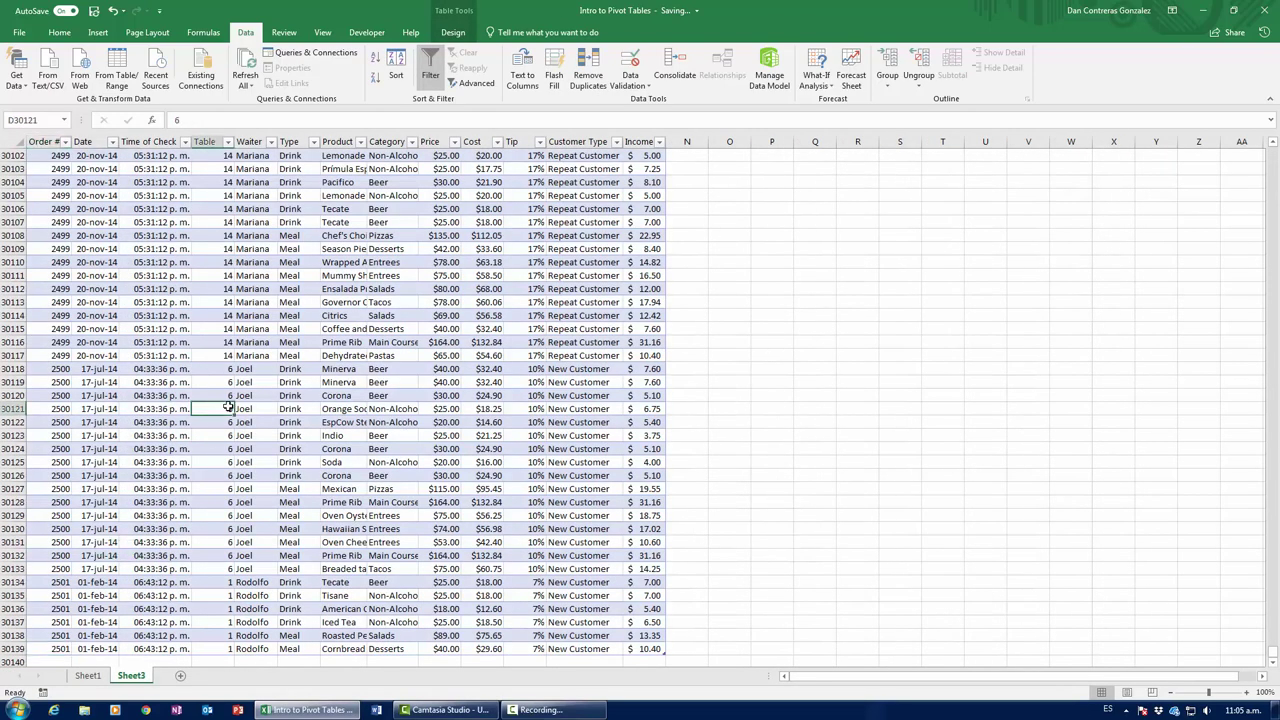
pyautogui.hotkey('ctrl', 'Up')
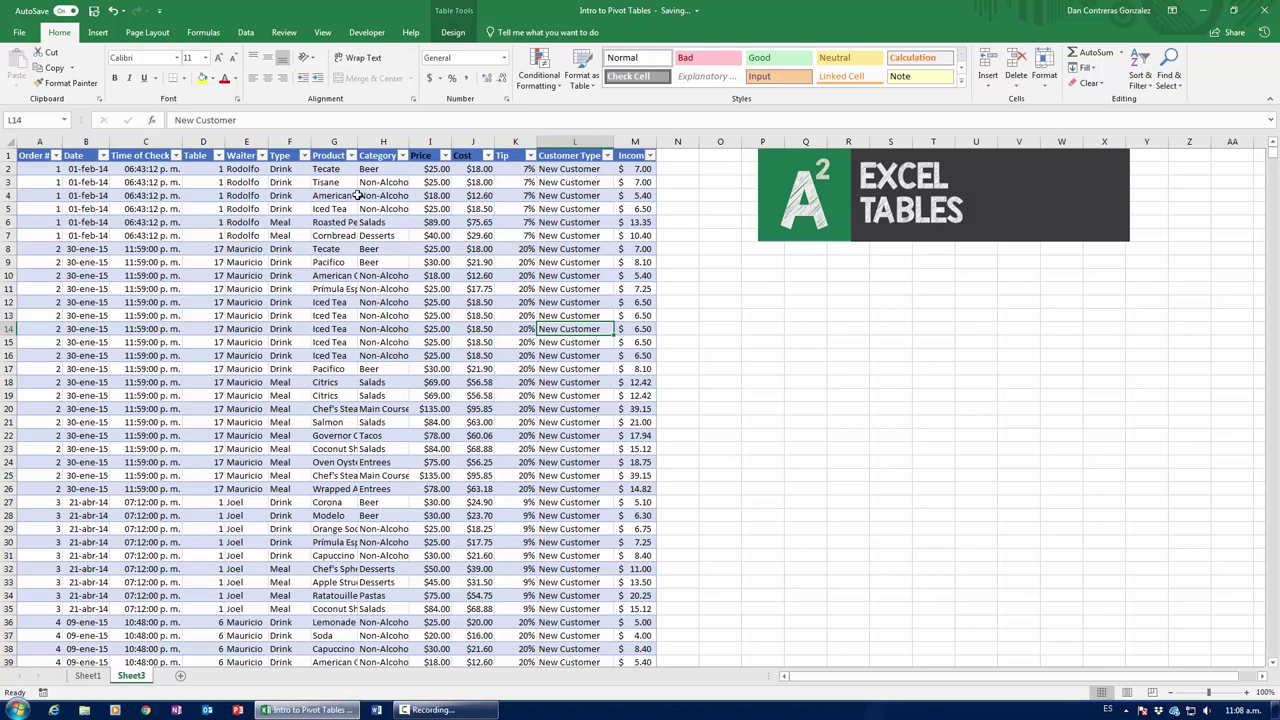
pyautogui.click(488, 236)
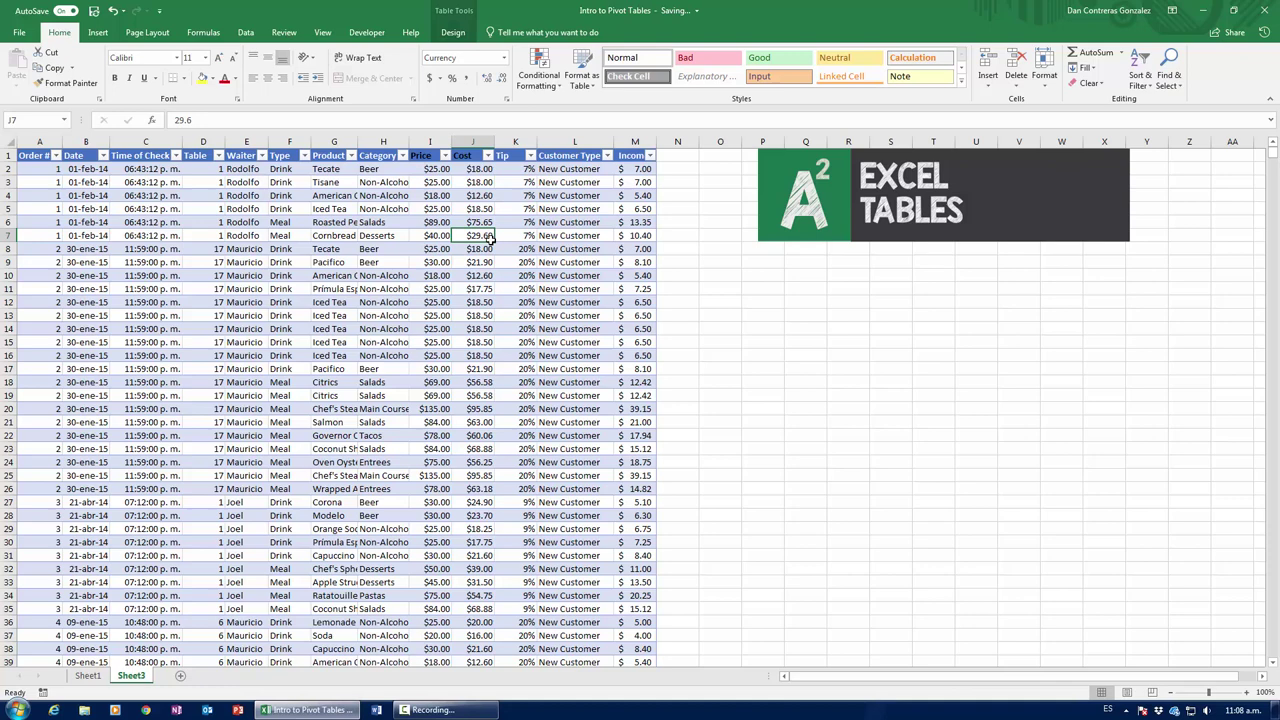
pyautogui.click(453, 33)
pyautogui.click(200, 70)
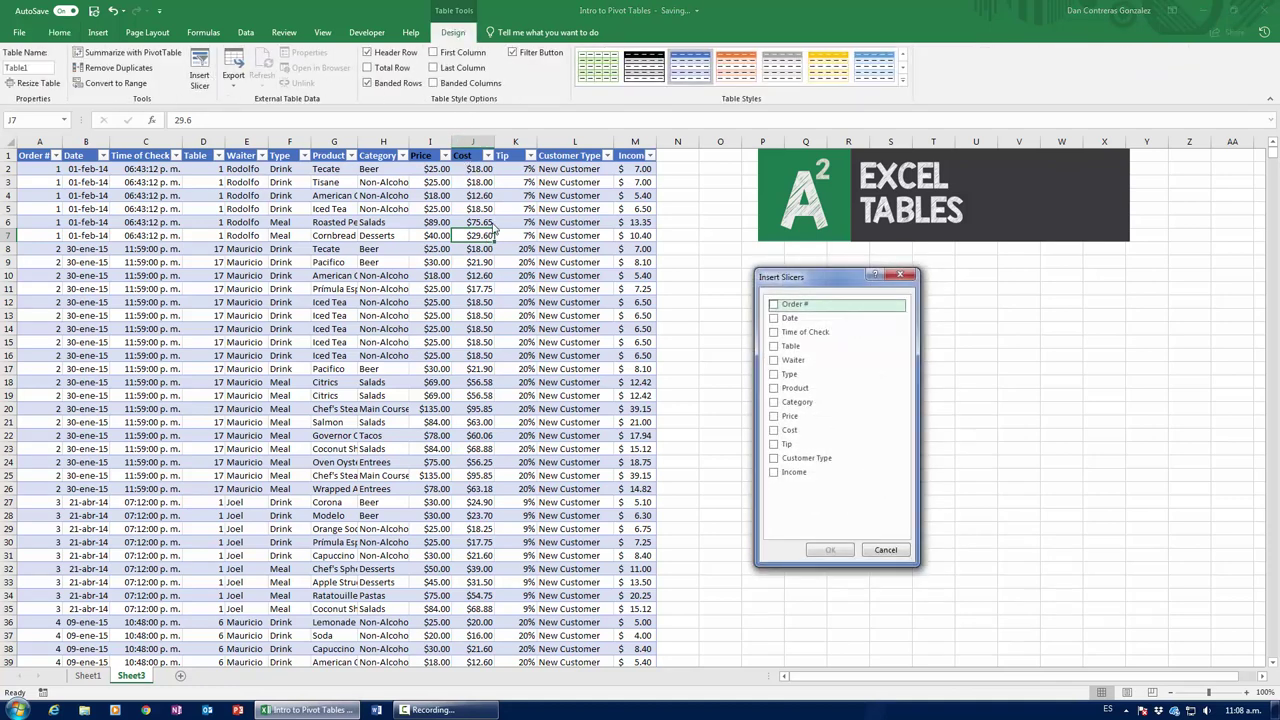
pyautogui.click(774, 360)
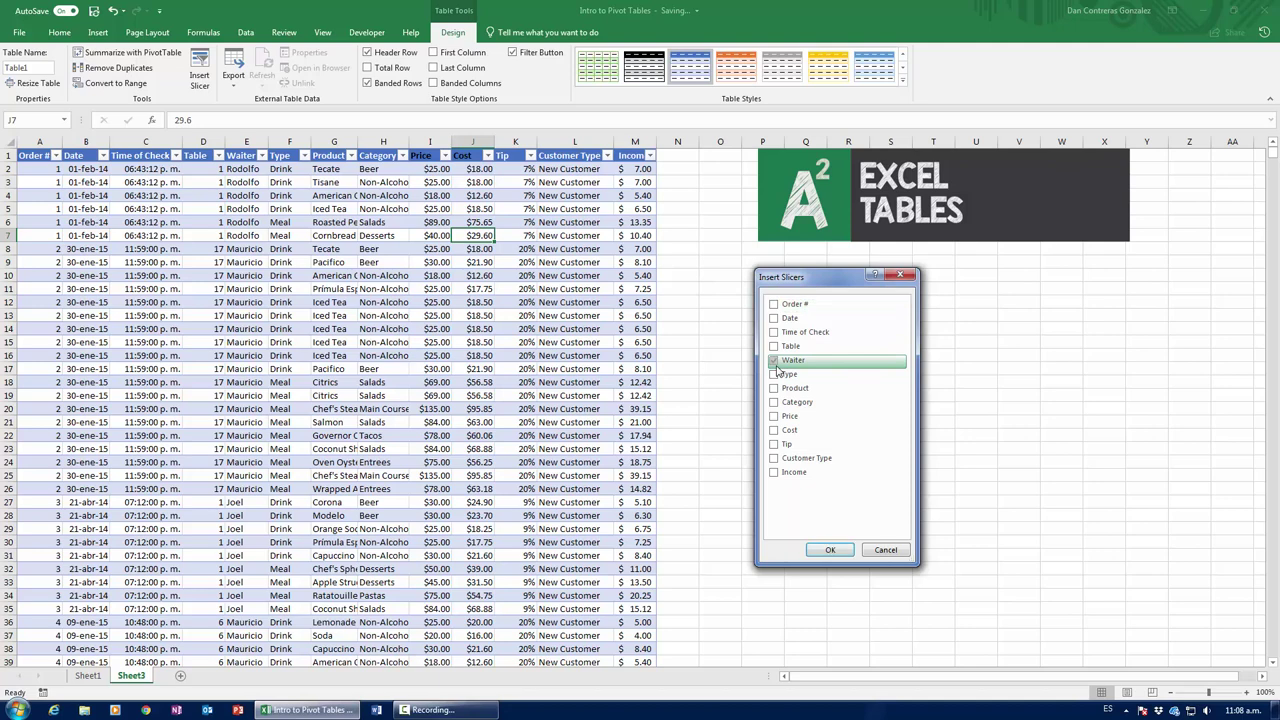
pyautogui.click(829, 548)
pyautogui.moveTo(655, 332); pyautogui.dragTo(863, 294)
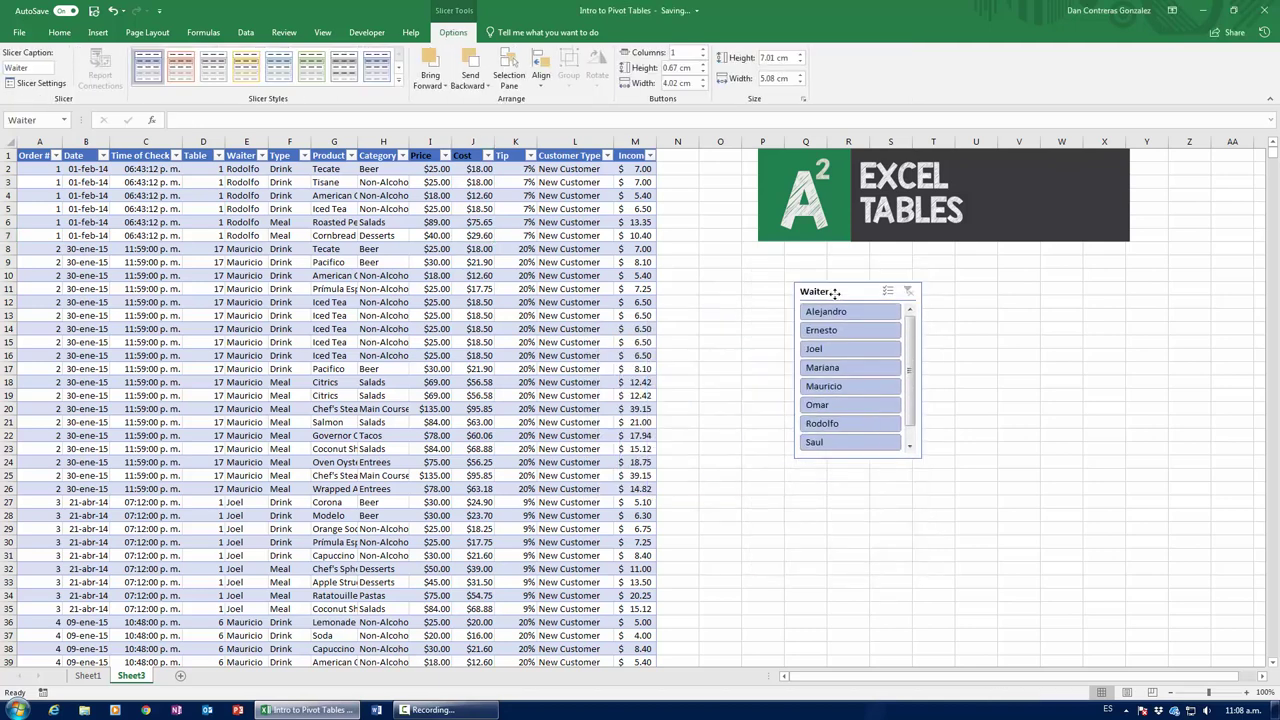
# Filter the table with the Waiter slicer by the fourth listed waiter, and switch the filter to the fifth.
pyautogui.click(829, 369)
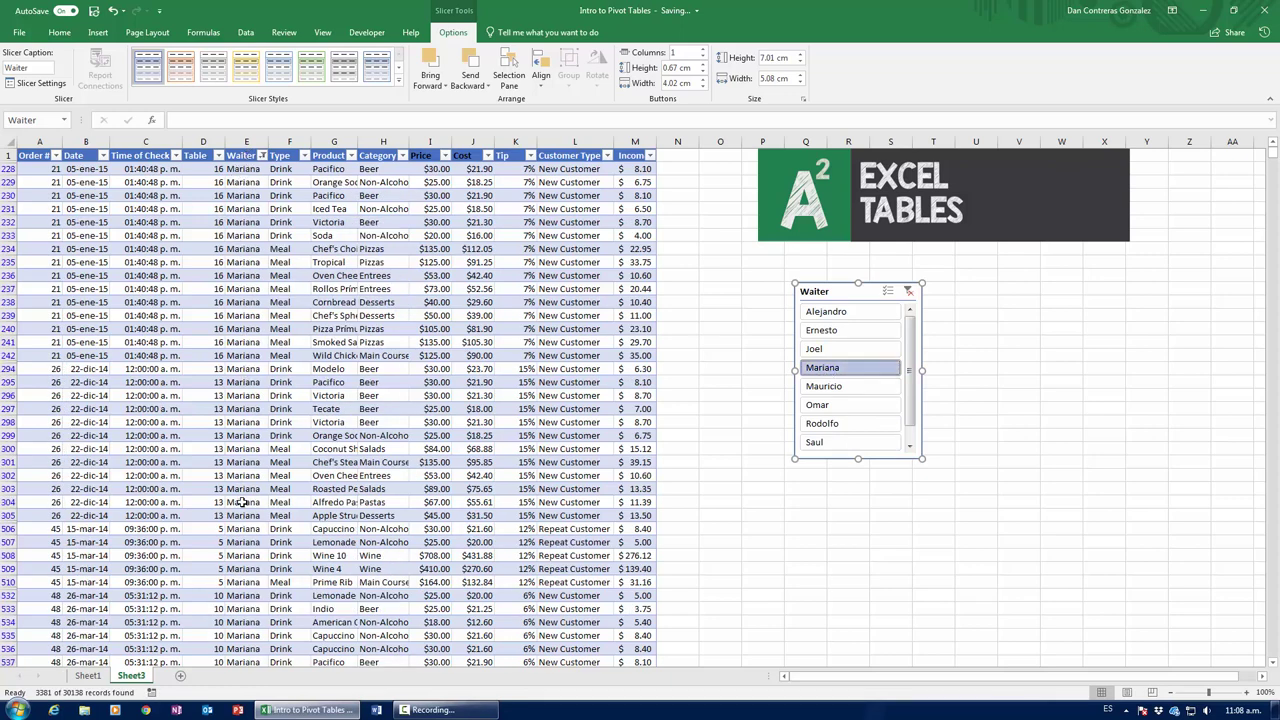
pyautogui.click(824, 386)
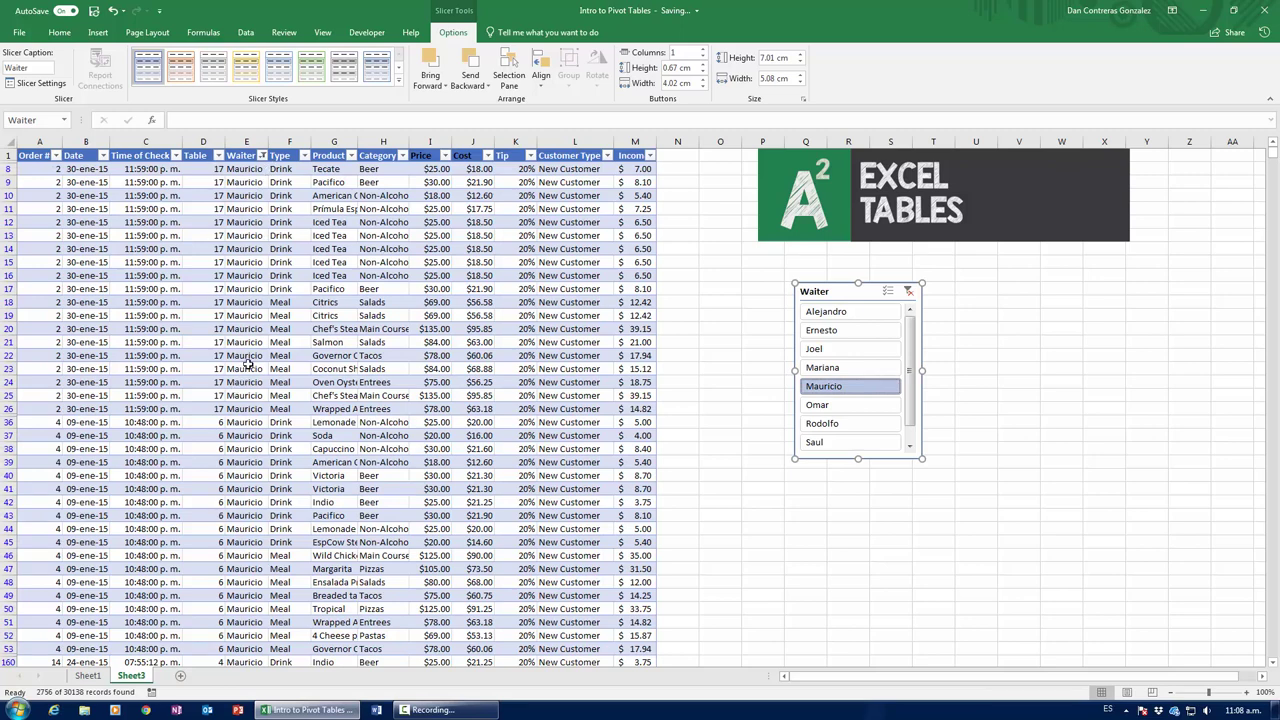
# Rename the orders table on Sheet3 as Data.
pyautogui.click(281, 275)
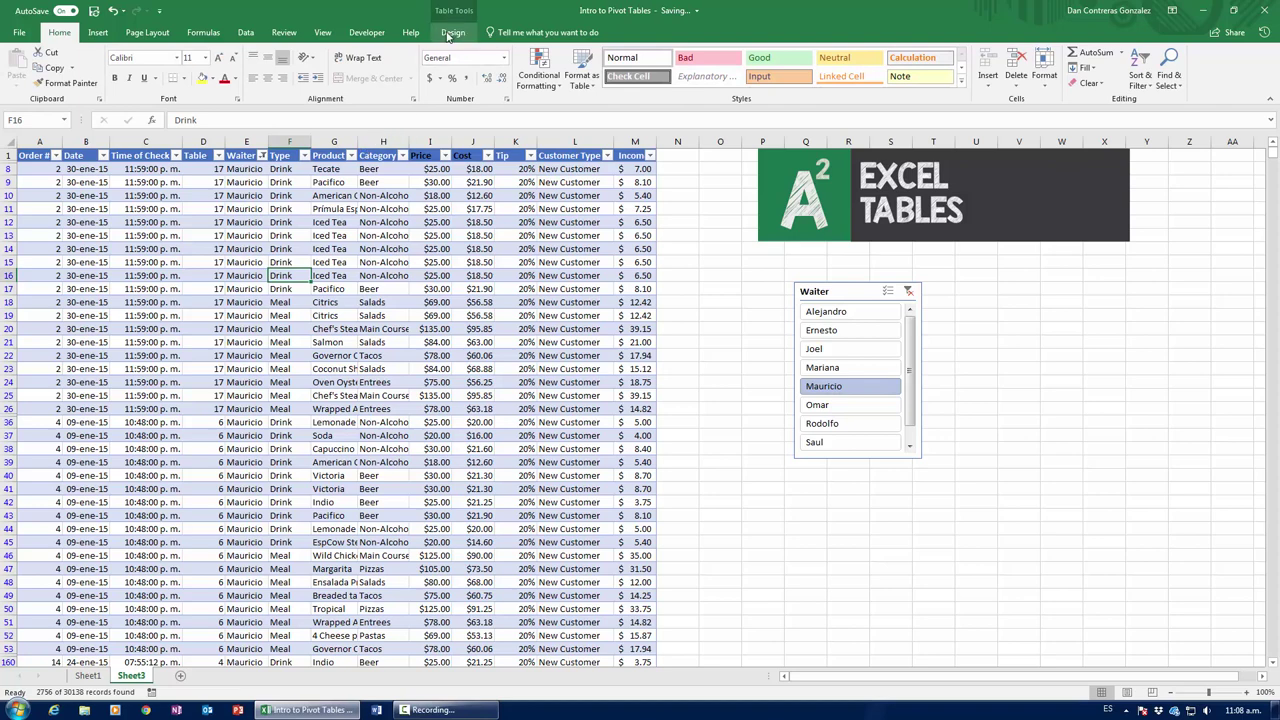
pyautogui.click(453, 32)
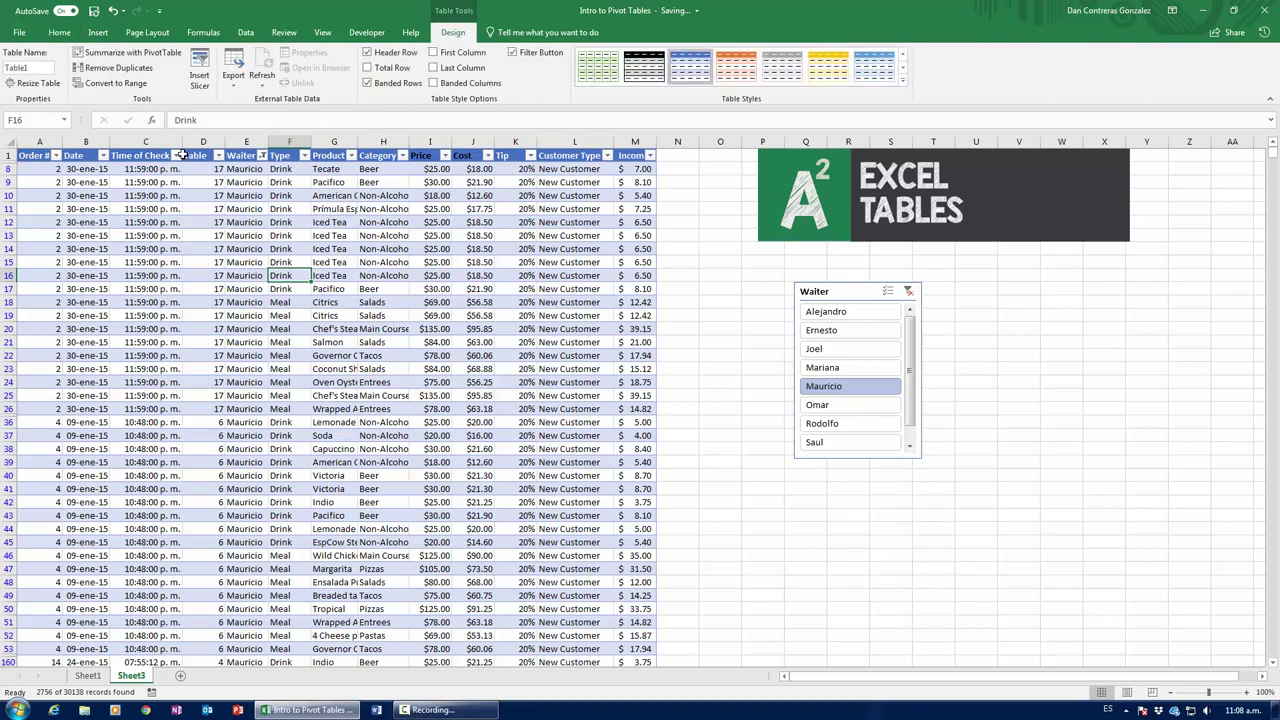
pyautogui.click(40, 68)
pyautogui.write('Data')
pyautogui.click(285, 235)
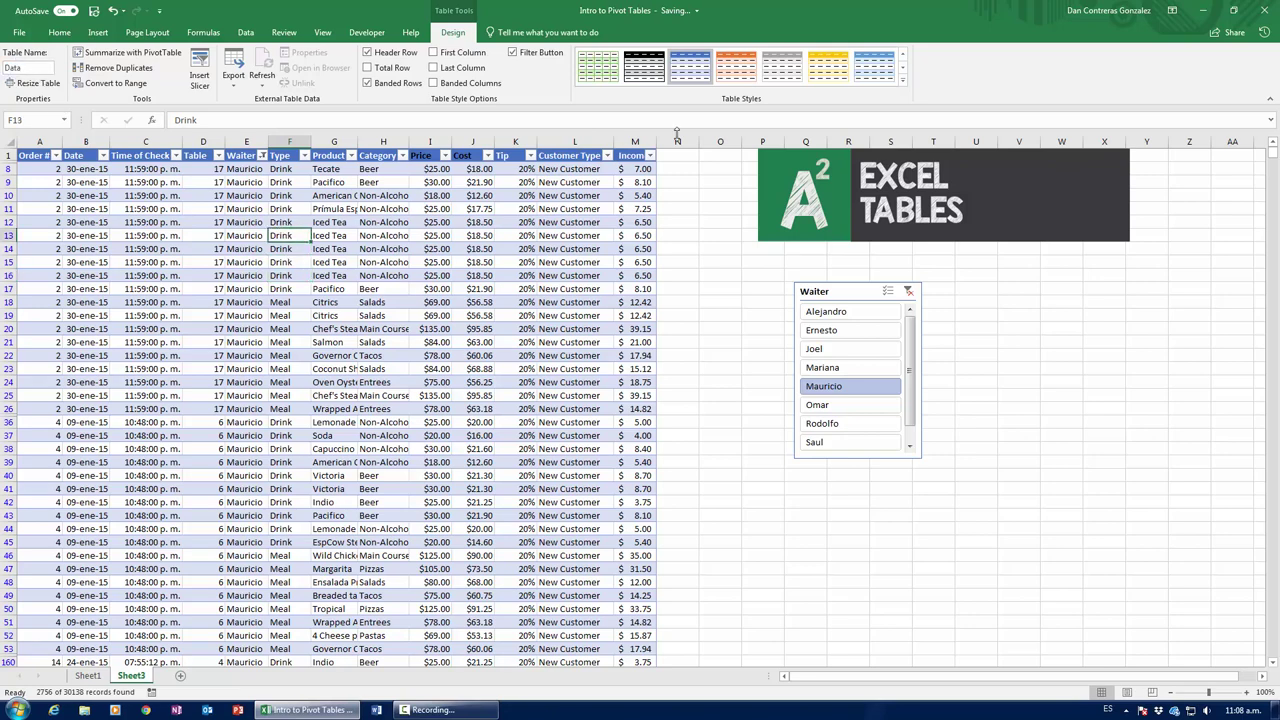
# Remove the orders table's formatting by applying the None table style.
pyautogui.click(904, 84)
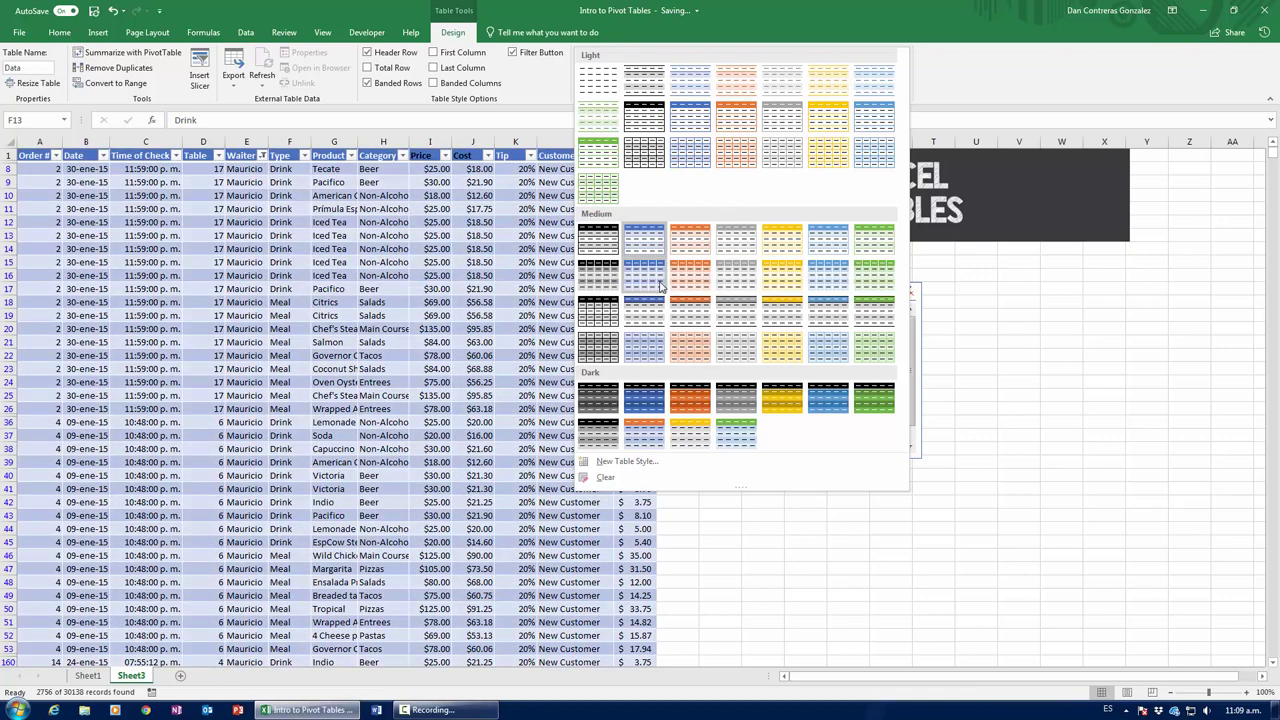
pyautogui.click(466, 36)
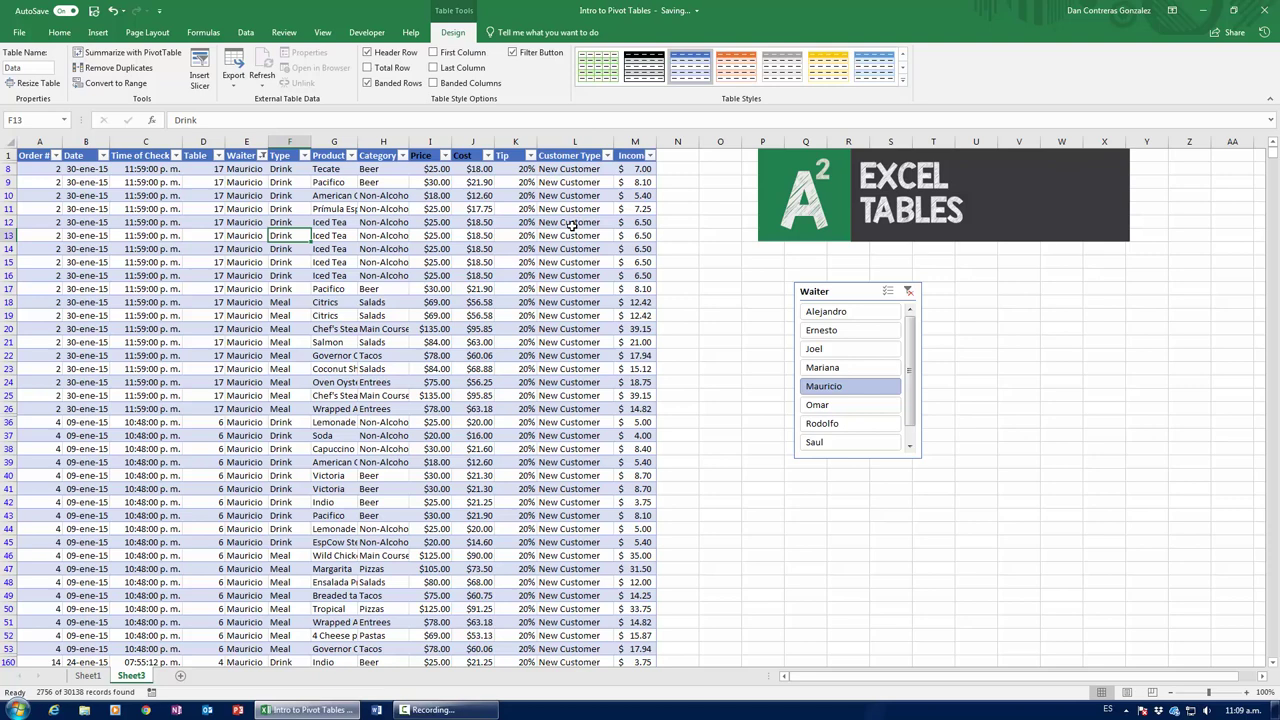
pyautogui.click(495, 201)
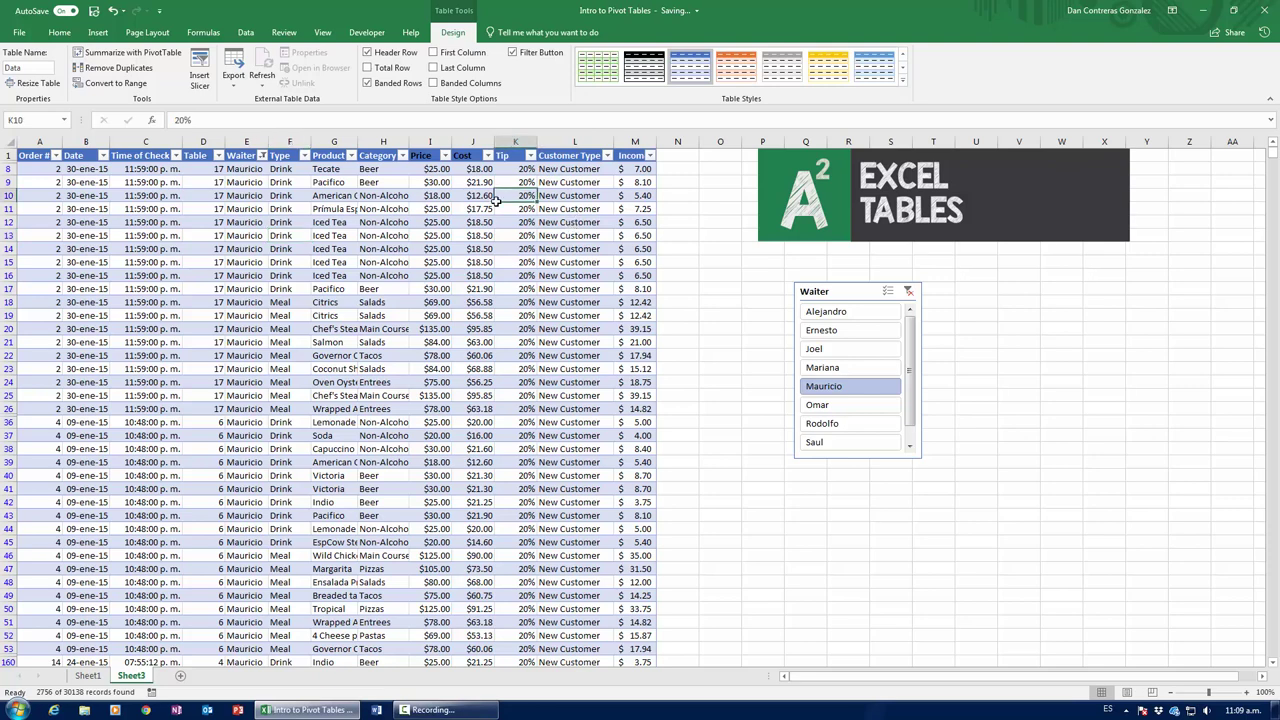
pyautogui.click(901, 85)
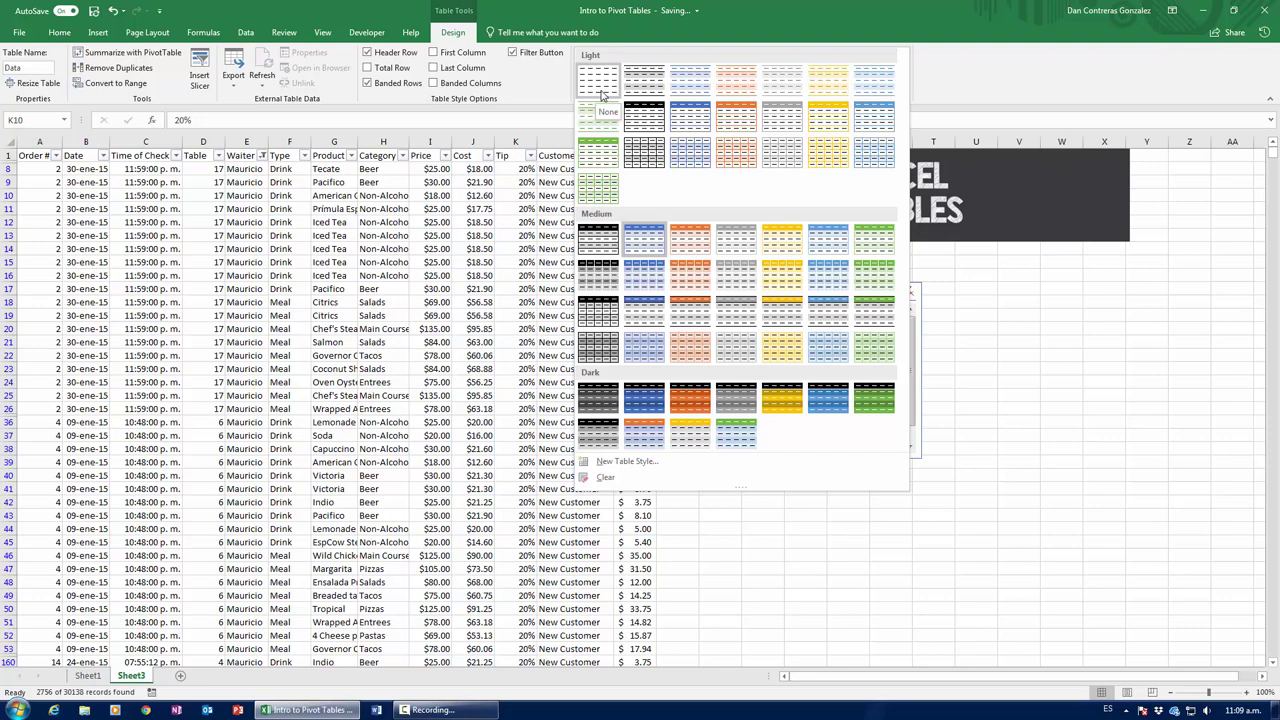
pyautogui.click(602, 95)
pyautogui.click(415, 330)
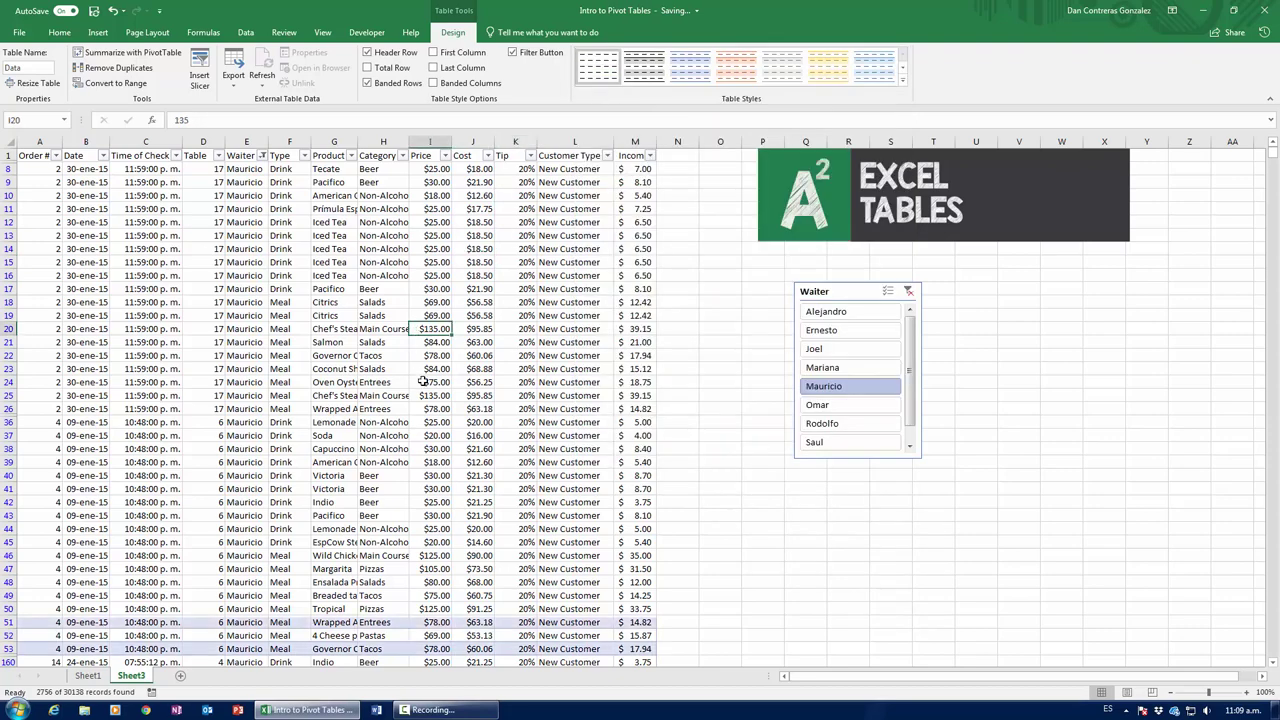
pyautogui.scroll(-13, 420, 360)
pyautogui.scroll(13, 424, 381)
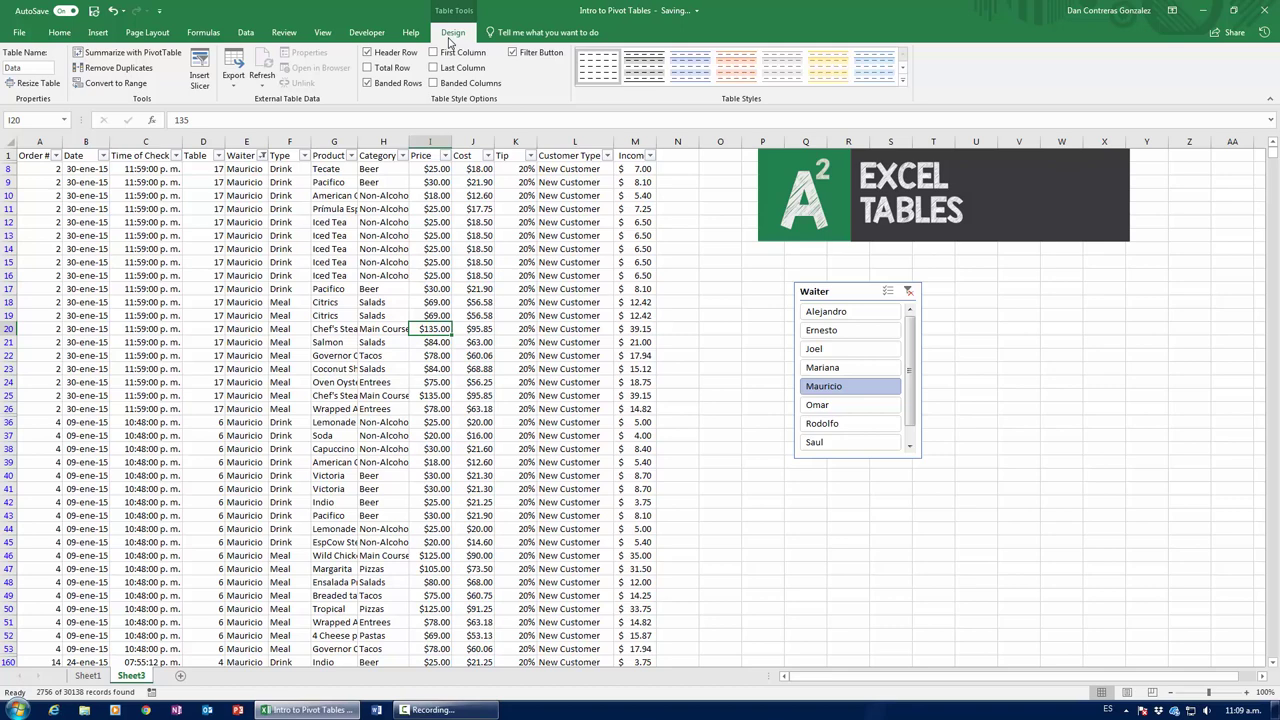
# Clear the Waiter slicer's filter and convert the orders table to a normal range.
pyautogui.click(905, 291)
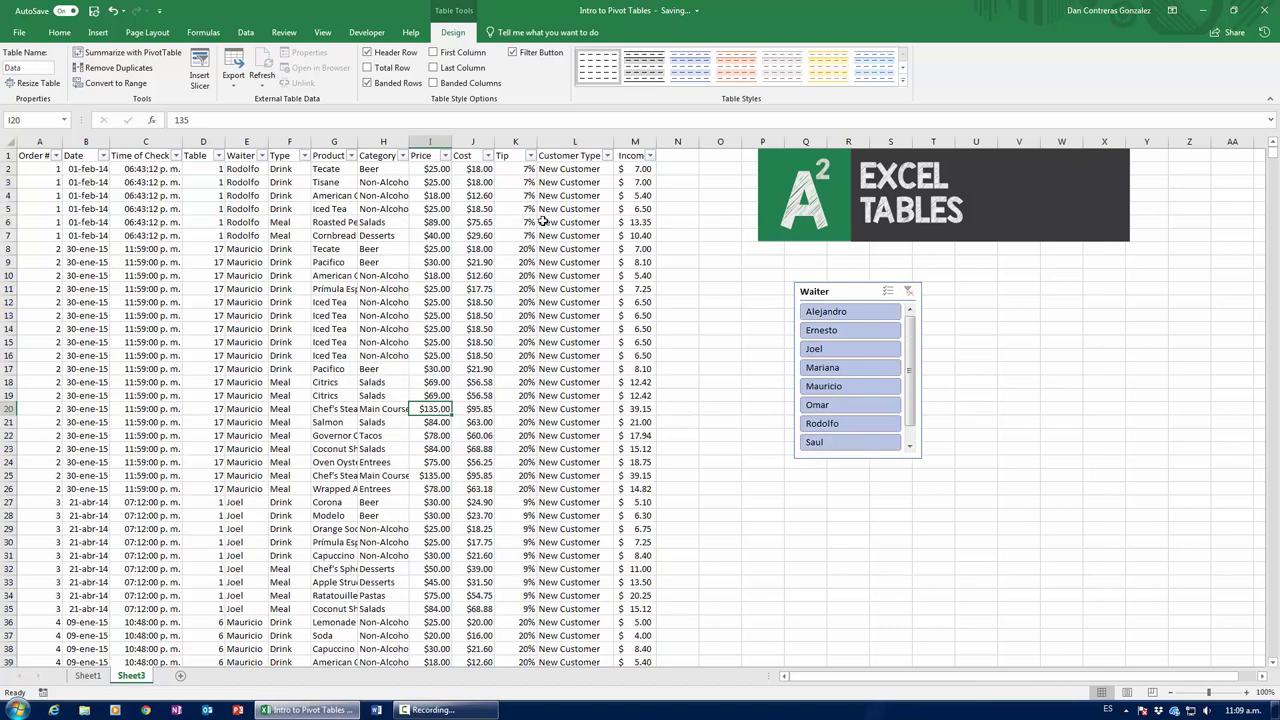
pyautogui.click(252, 170)
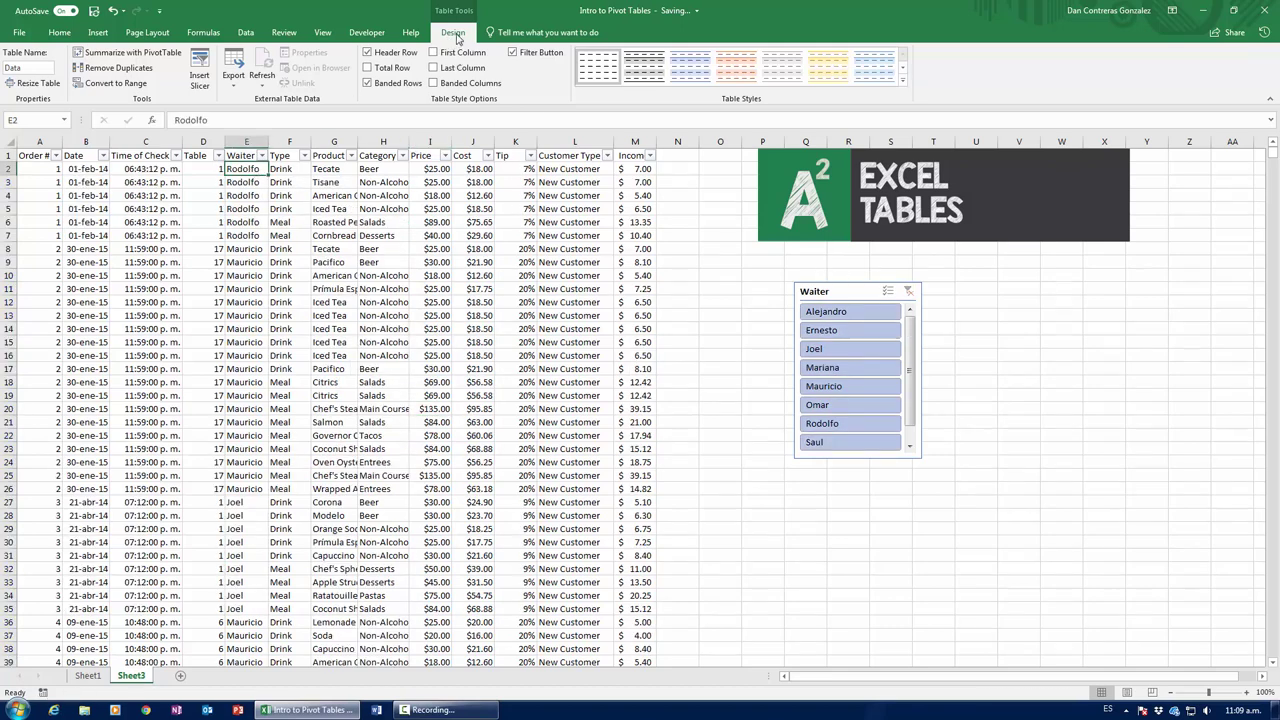
pyautogui.click(113, 88)
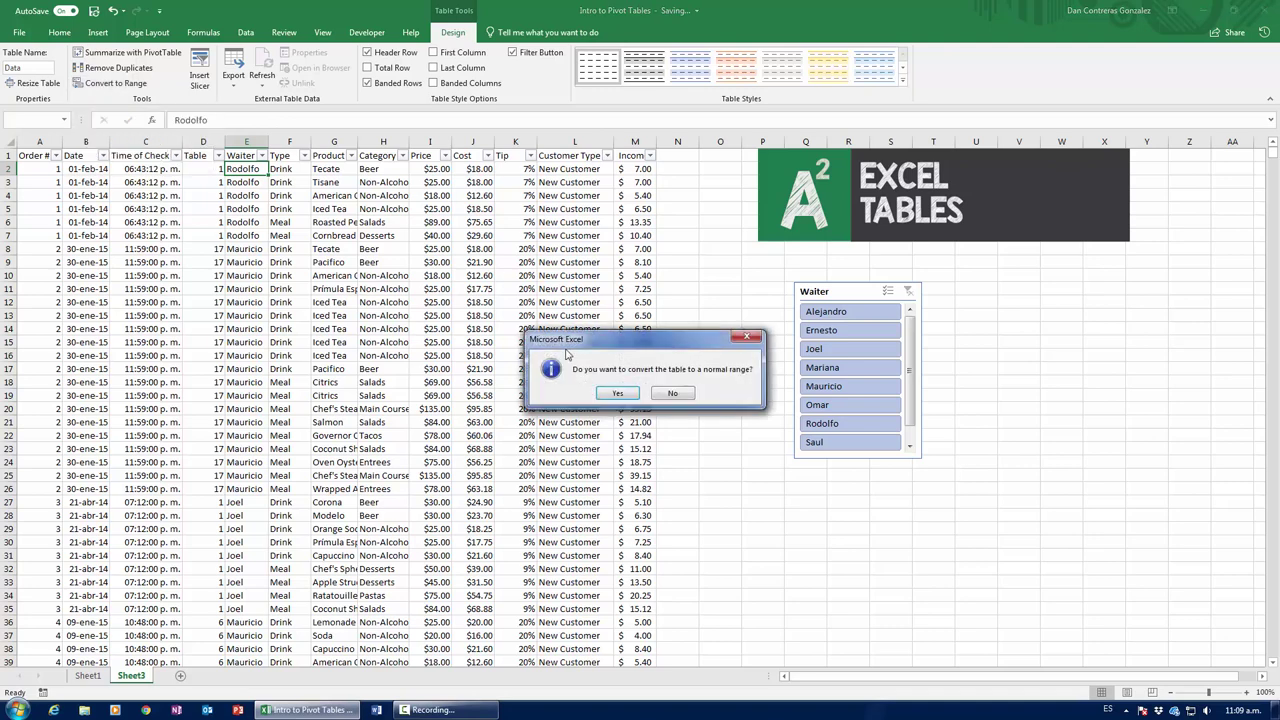
pyautogui.moveTo(657, 351); pyautogui.dragTo(594, 339)
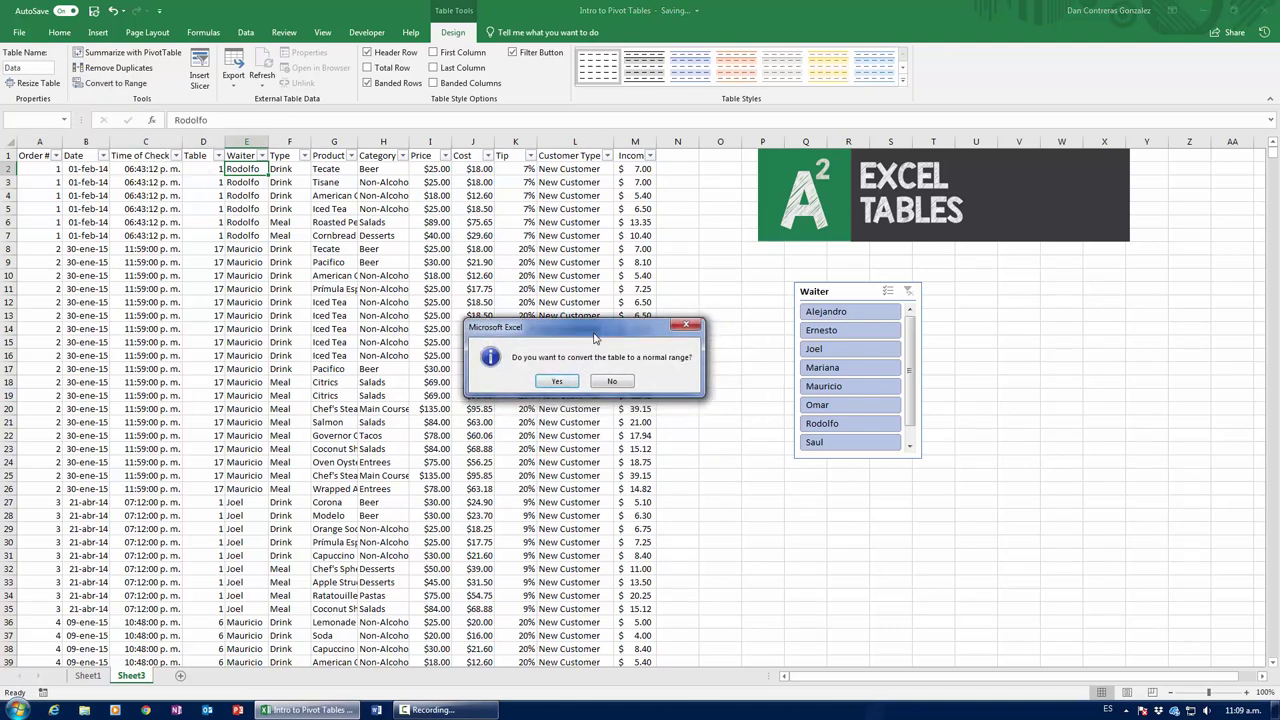
pyautogui.click(558, 383)
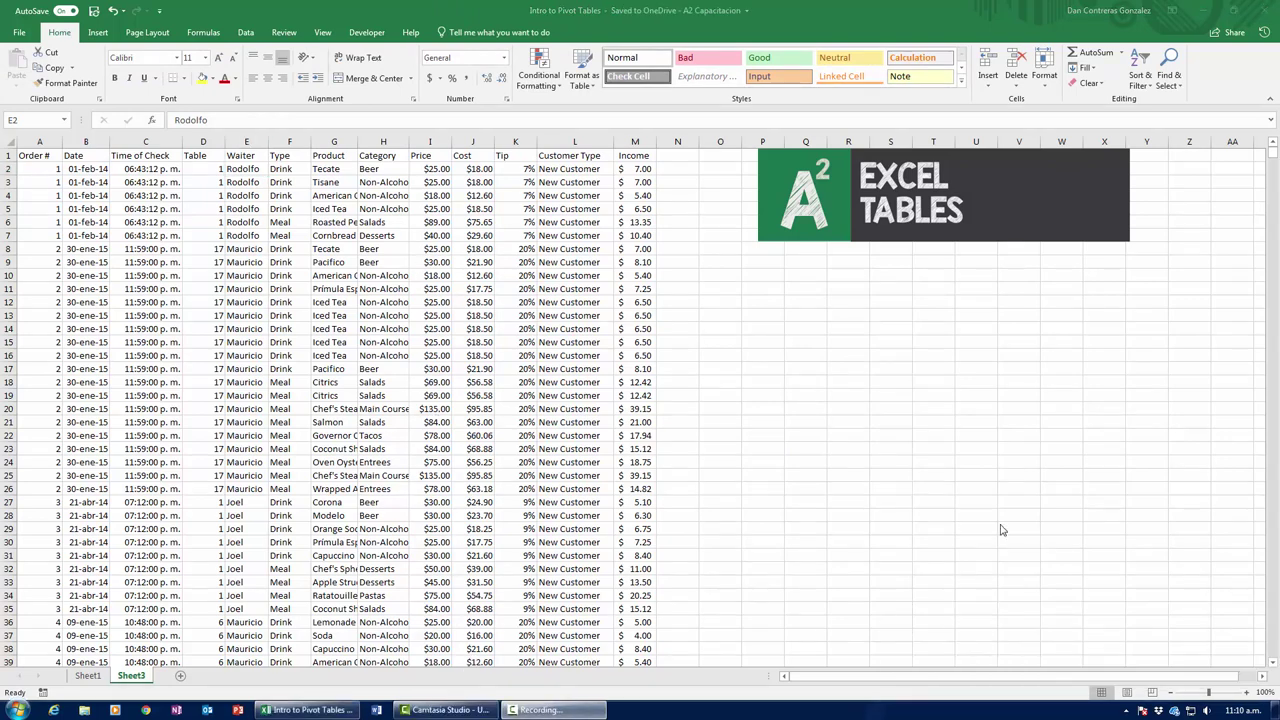
# Check the cell contents of the converted range on Sheet3, including the Income formula in M11.
pyautogui.click(484, 273)
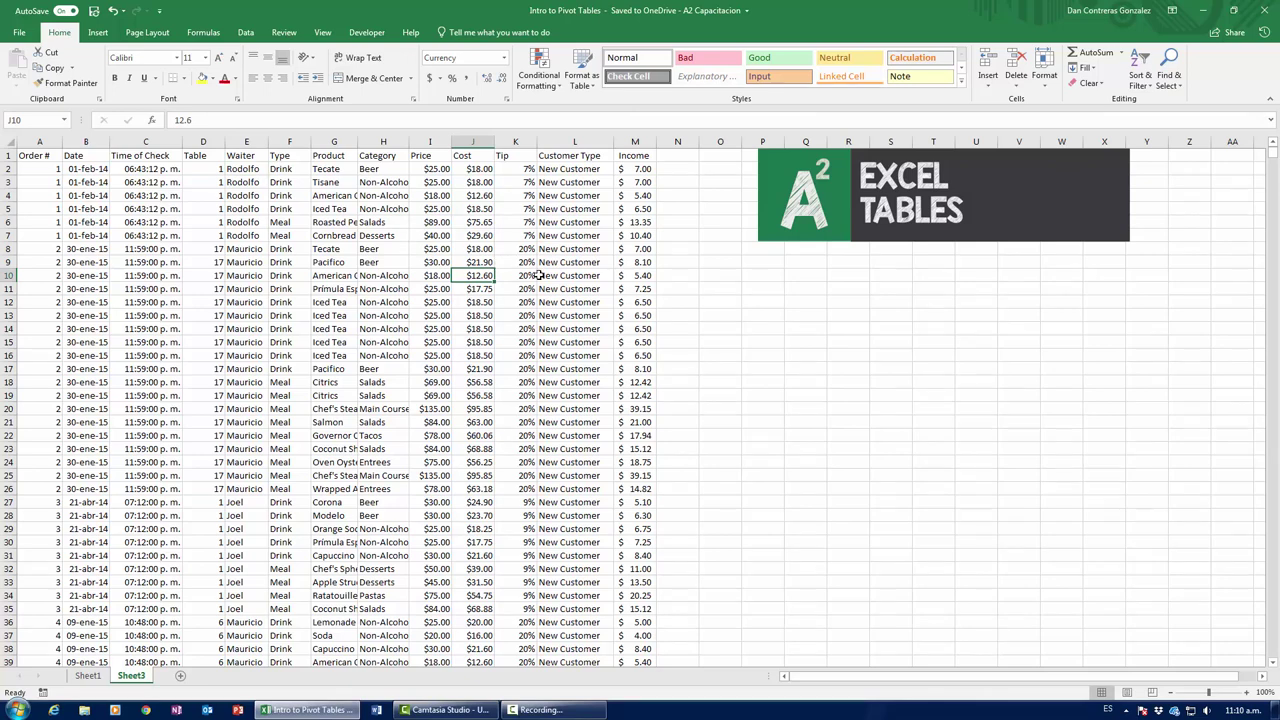
pyautogui.click(633, 288)
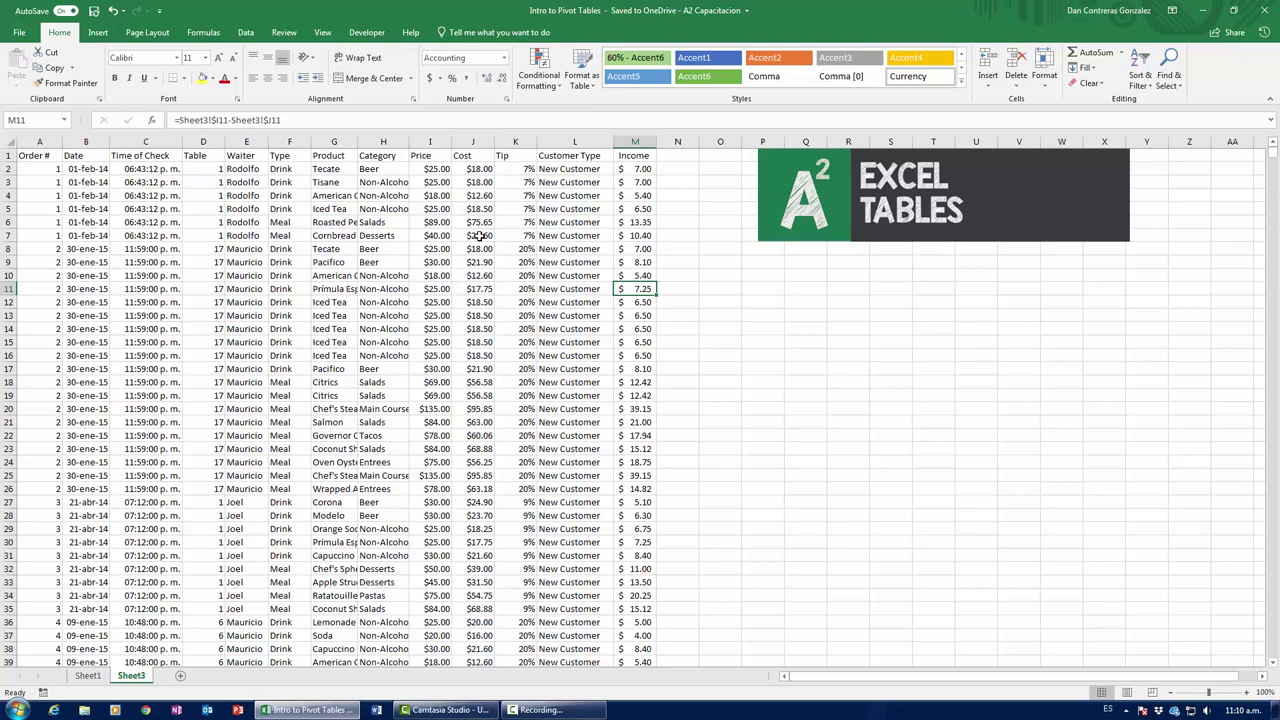
pyautogui.click(483, 248)
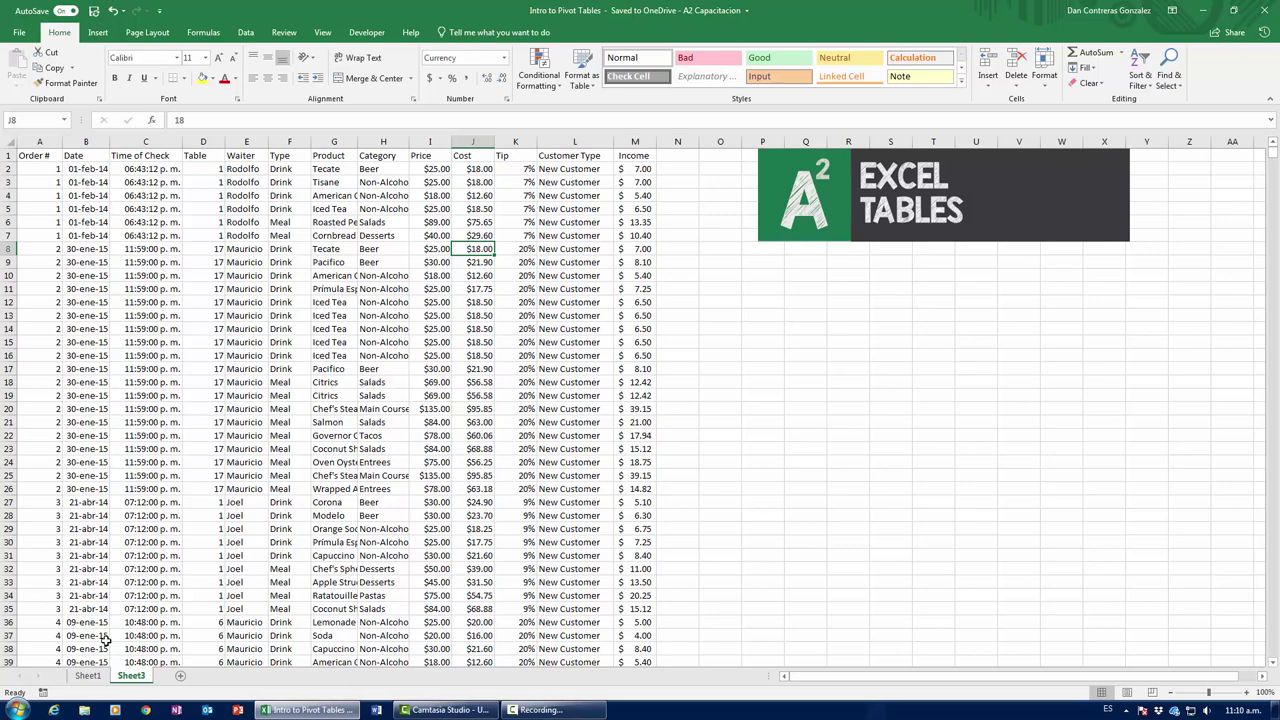
# Go back to the PivotTable on Sheet1.
pyautogui.click(88, 675)
pyautogui.moveTo(124, 263)
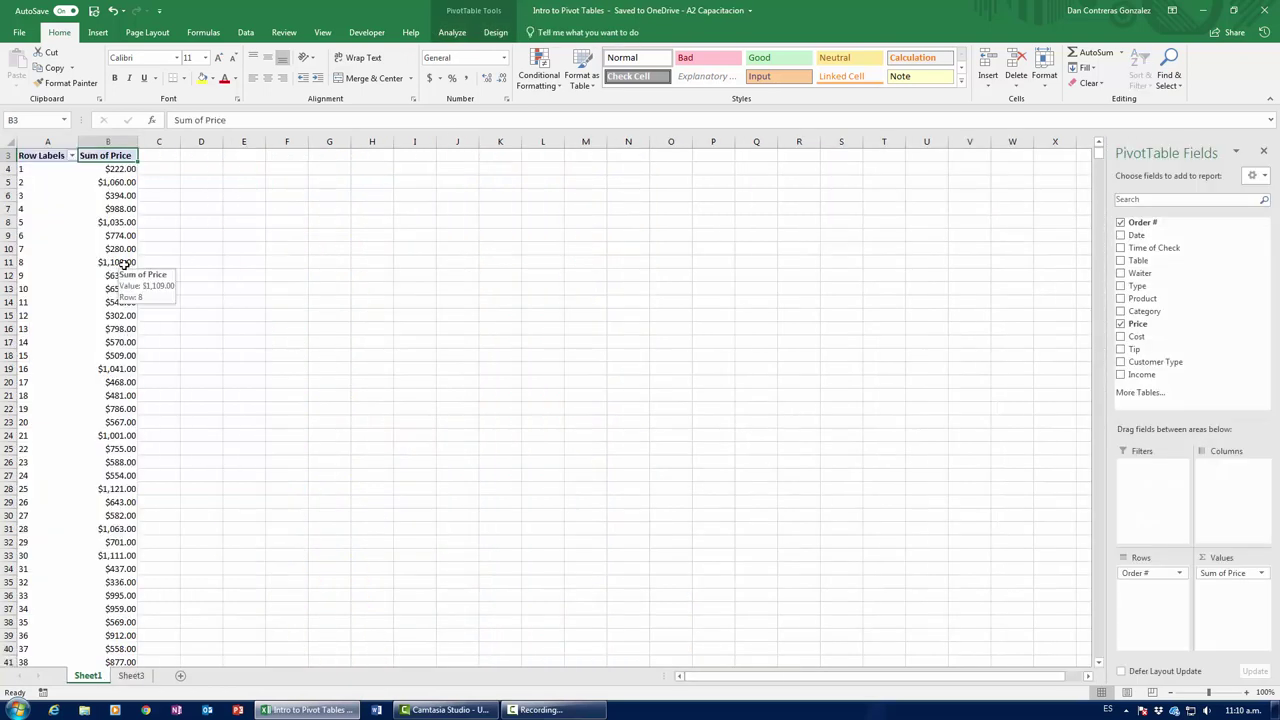